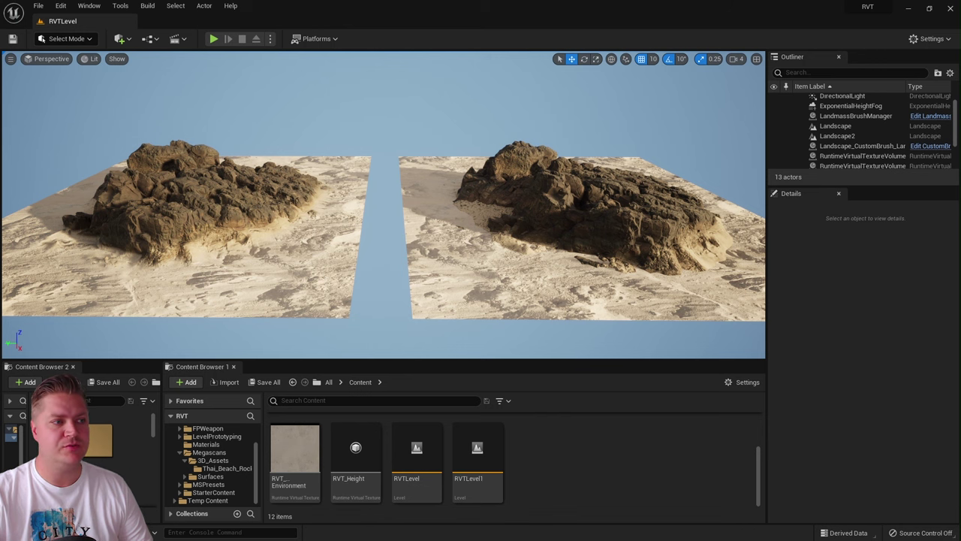
Select both landscapes and both Thai beach rock meshes in turn to compare the two scene setups.
click(463, 284)
click(299, 268)
click(431, 281)
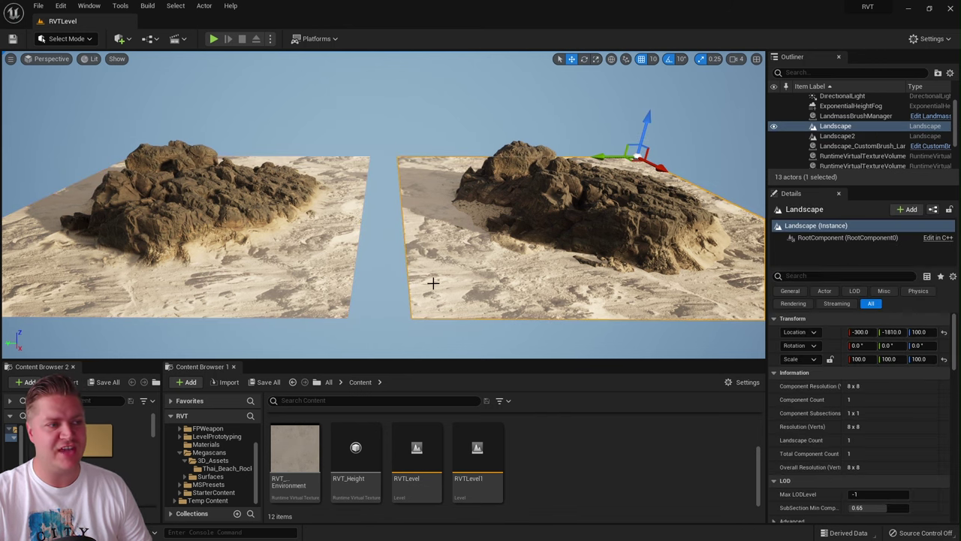
click(331, 270)
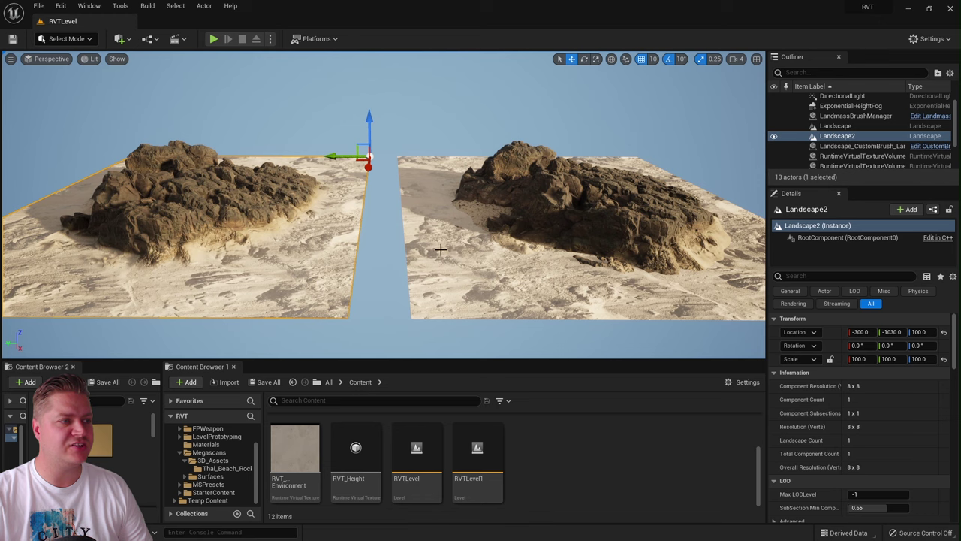
click(578, 194)
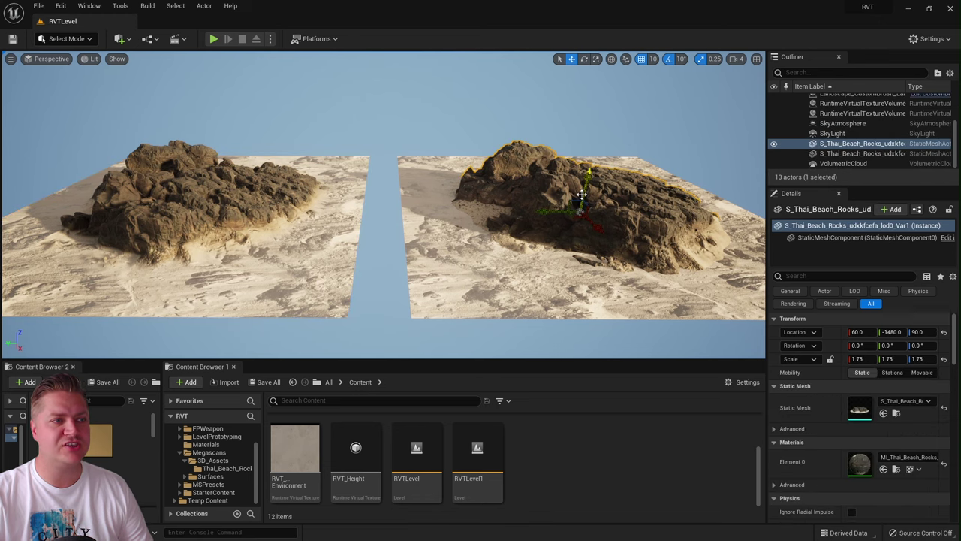
click(229, 190)
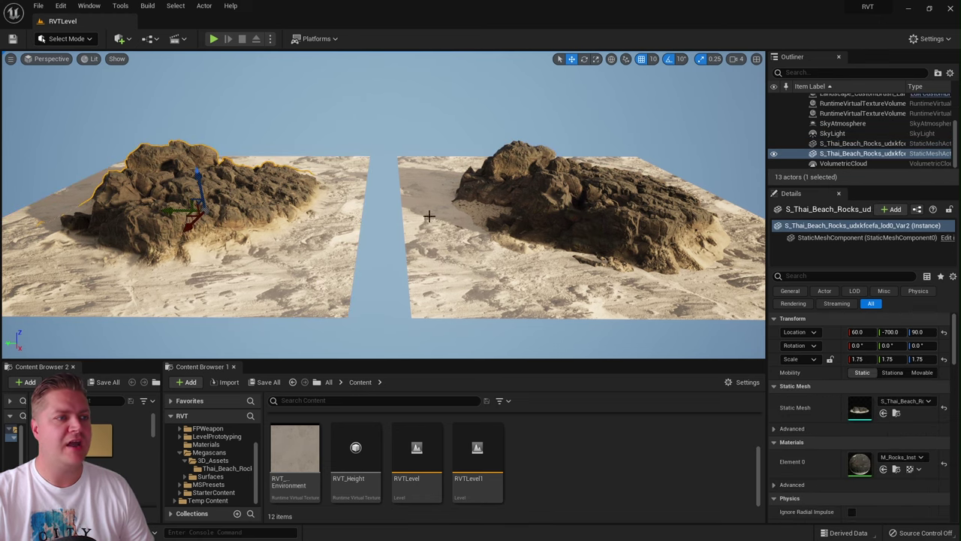
click(622, 208)
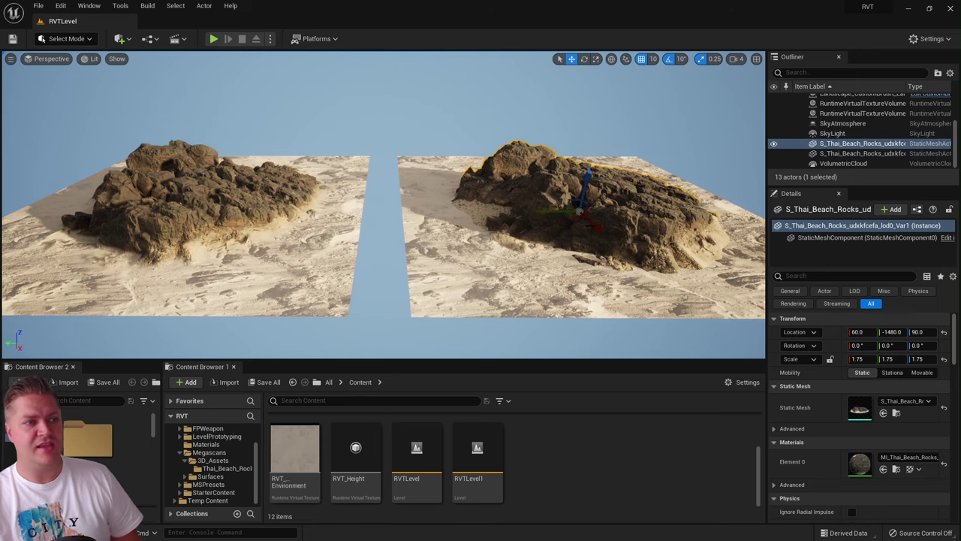
click(540, 289)
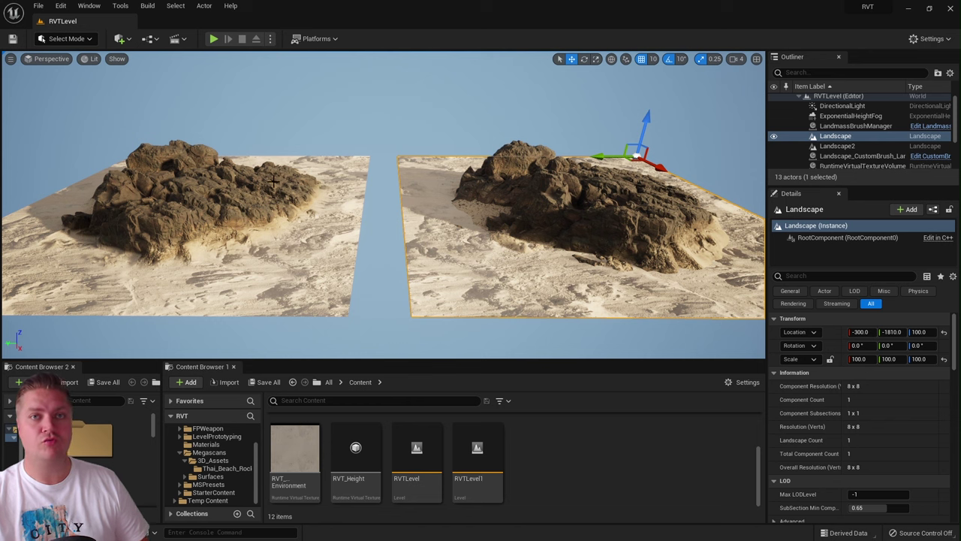
Examine up close how the base of each rock meets the sand on both landscapes, and compare them from a distance.
right_drag(275, 180, 297, 183)
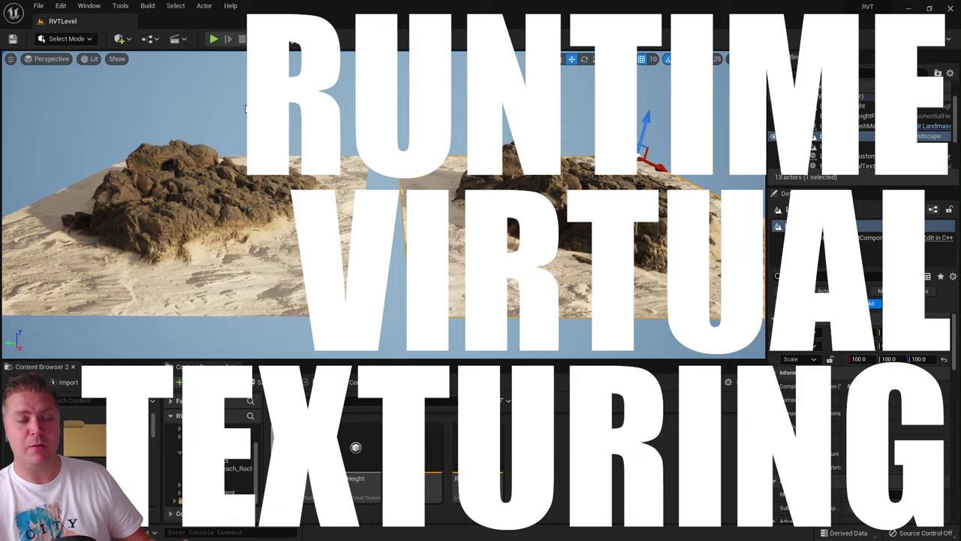
right_drag(296, 184, 360, 217)
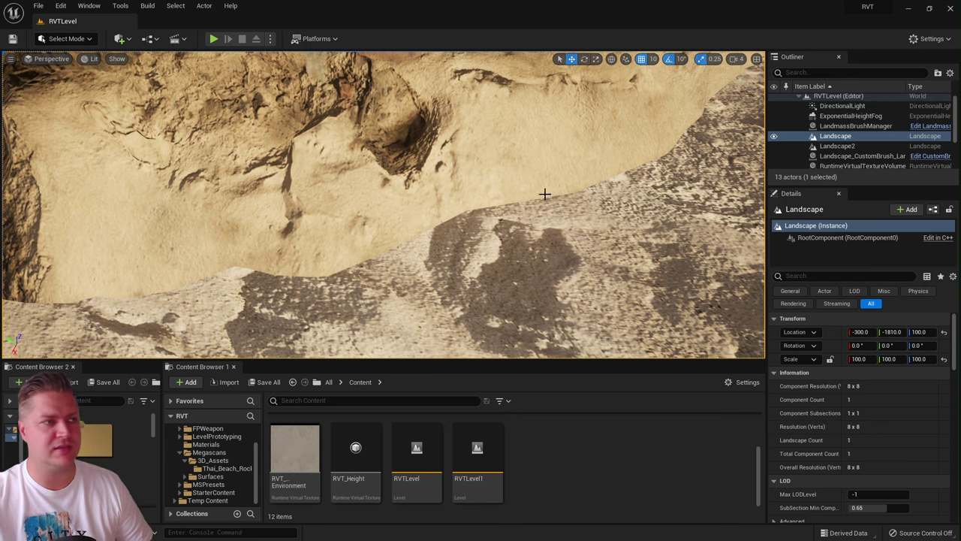
key(f)
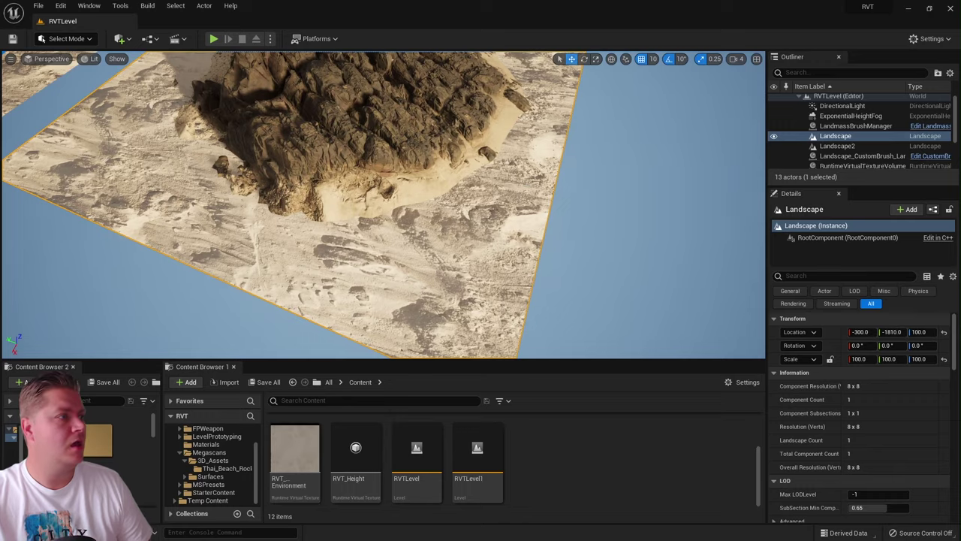
right_drag(530, 186, 451, 189)
right_drag(180, 59, 593, 159)
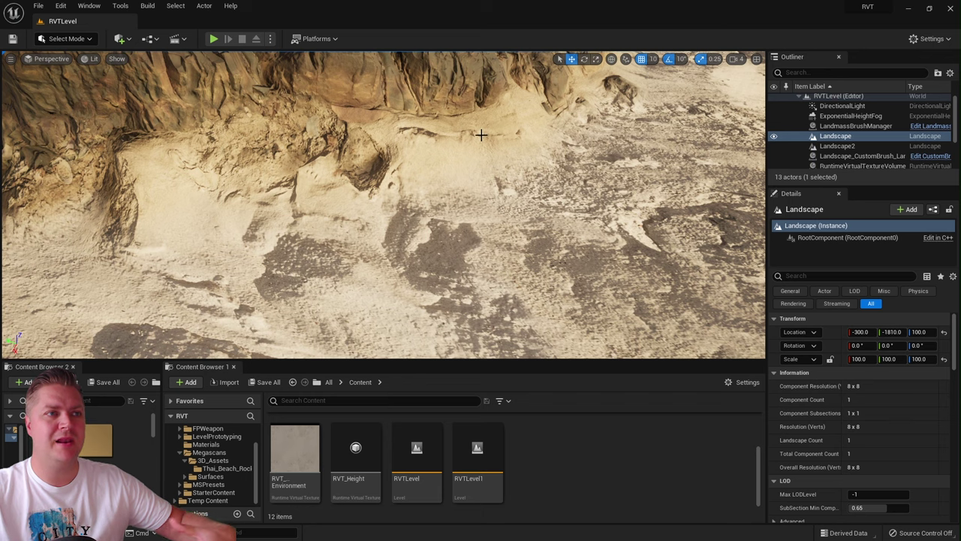
key(f)
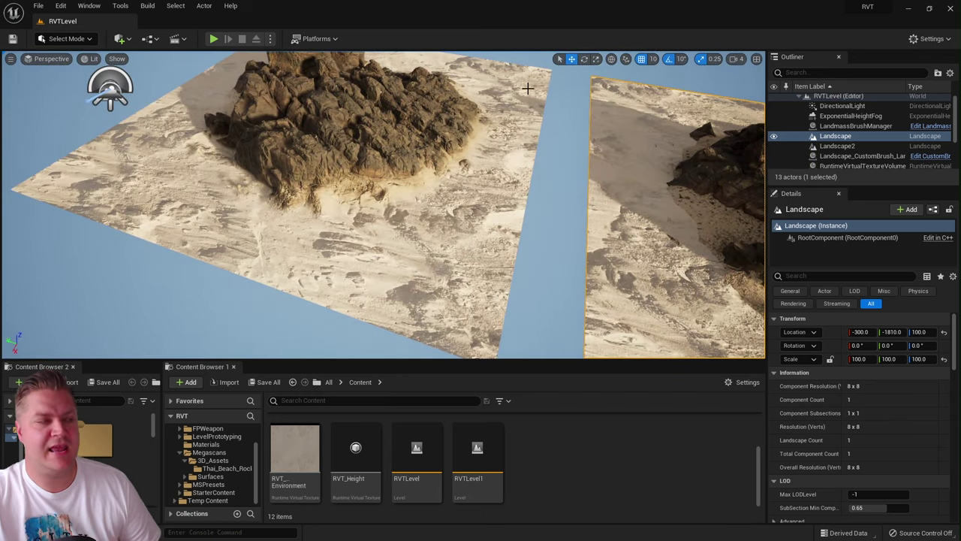
scroll(390, 135, down, 2)
mouse_move(489, 198)
right_down()
mouse_move(466, 151)
mouse_move(474, 200)
right_up()
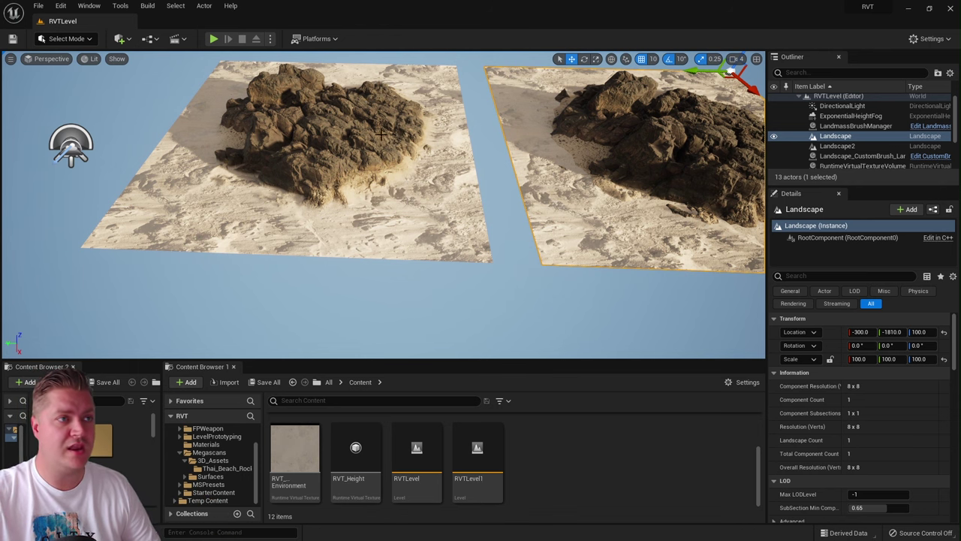
mouse_move(405, 144)
right_down()
mouse_move(435, 148)
mouse_move(408, 150)
right_up()
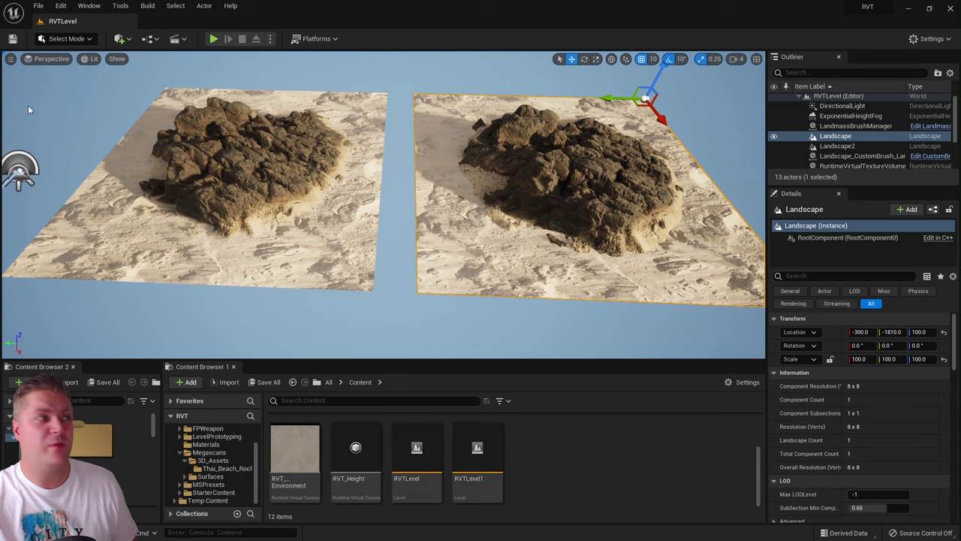
Search the project settings for "virtual" and check the virtual texture support and texture import options.
click(60, 5)
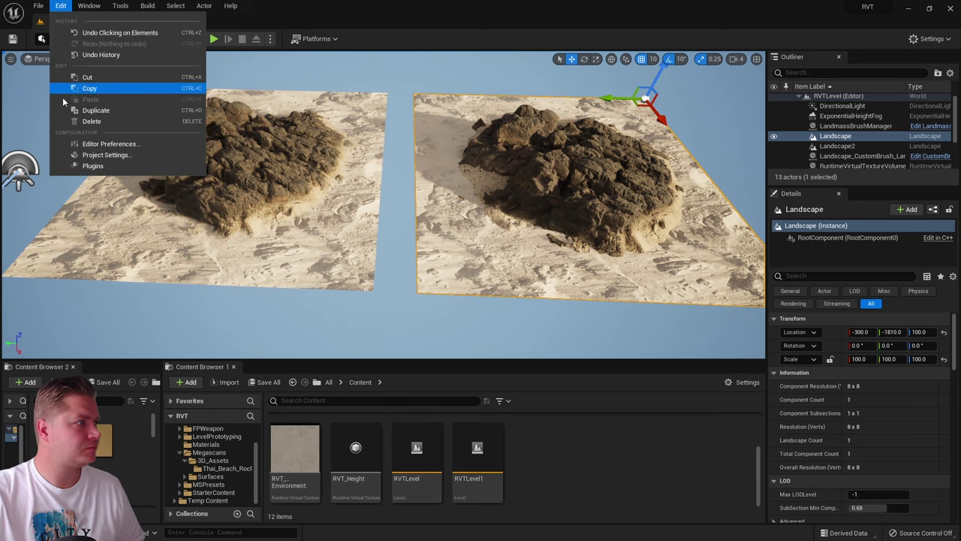
click(112, 155)
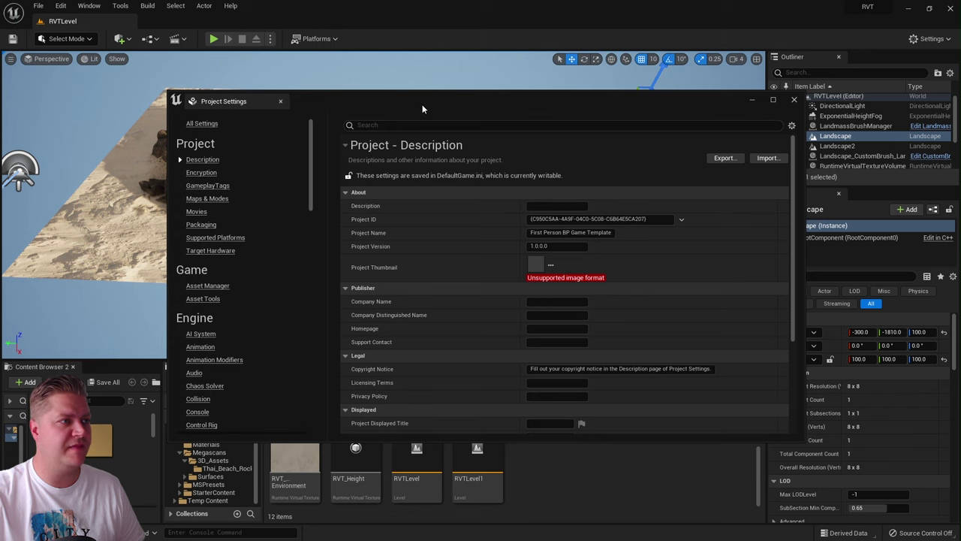
drag(422, 108, 383, 87)
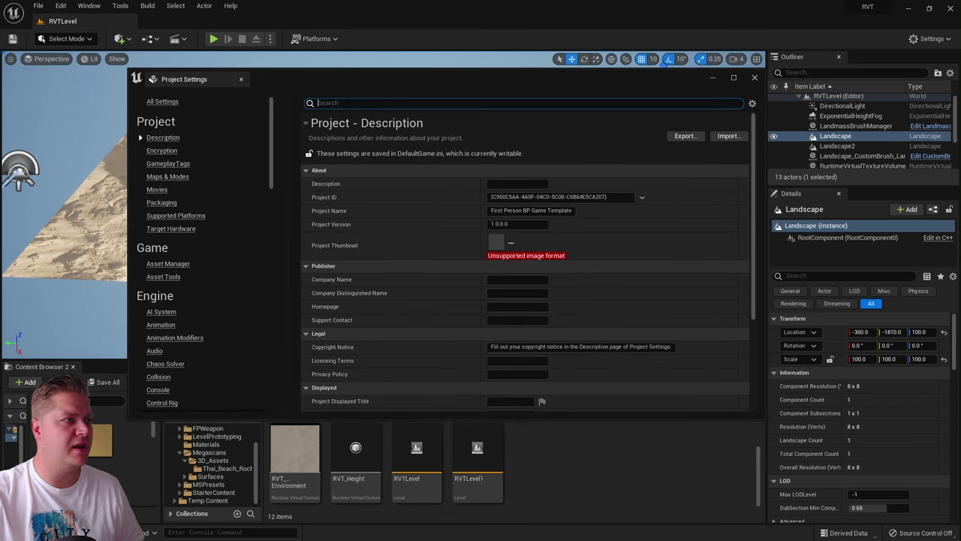
text(virtual)
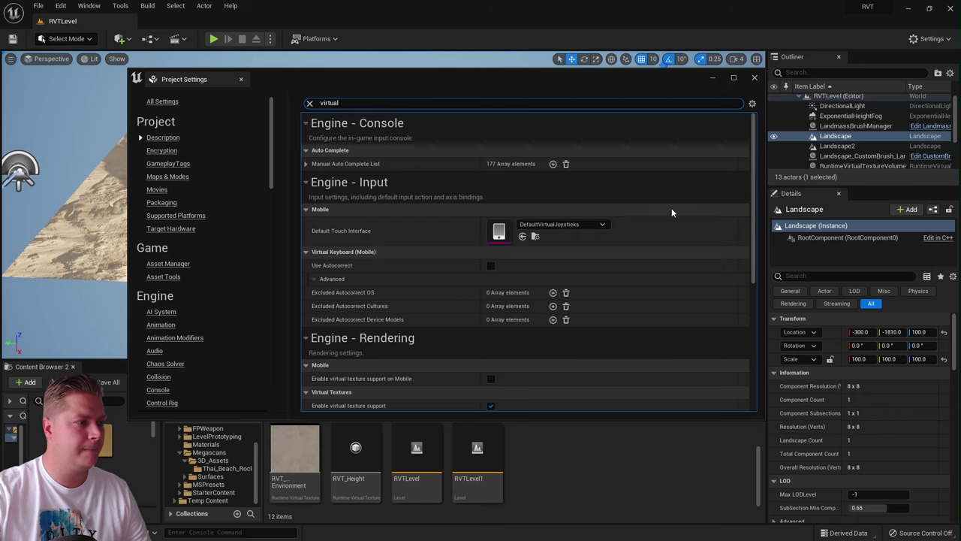
scroll(668, 207, down, 3)
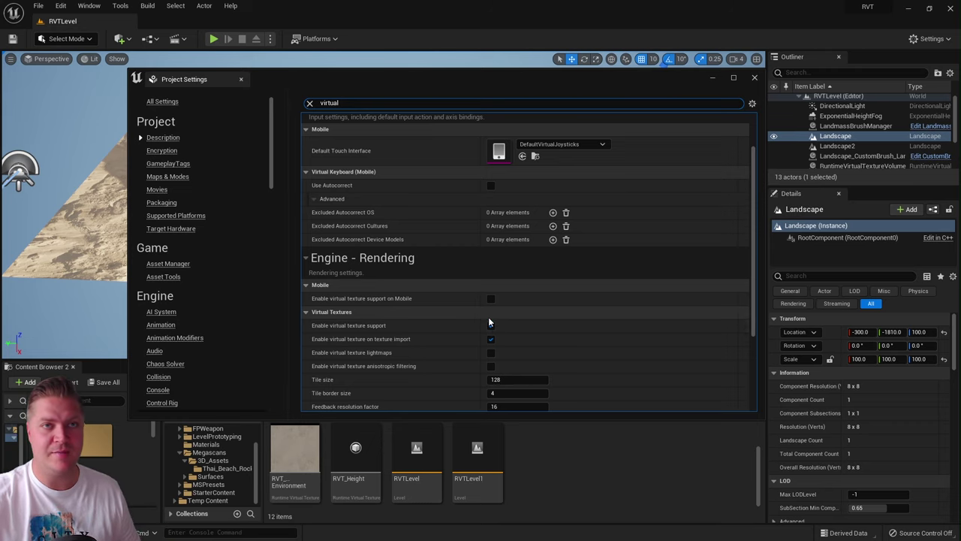
click(754, 78)
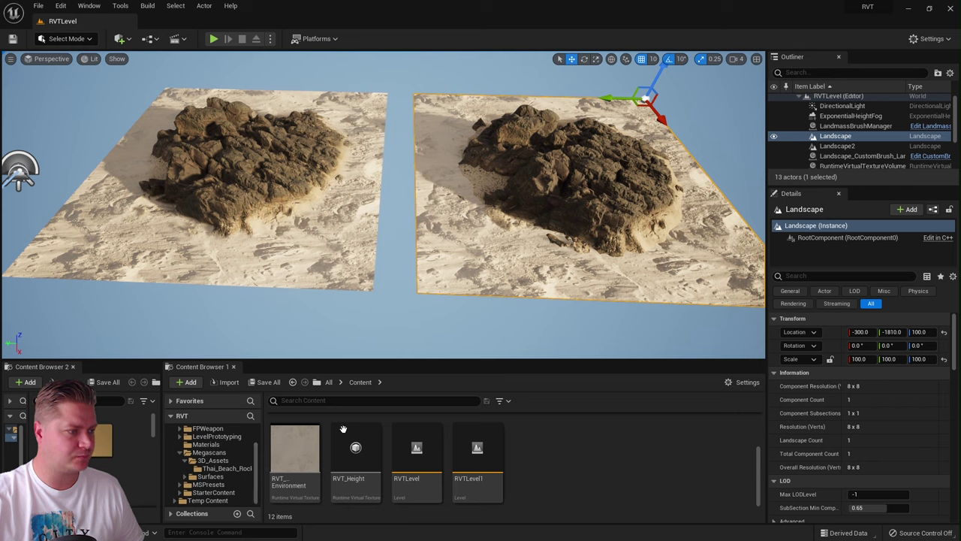
Open the RVTLevel1 level and assign the MI_Thai_Dry_Beach_Sand material instance as the landscape's material.
double_click(486, 445)
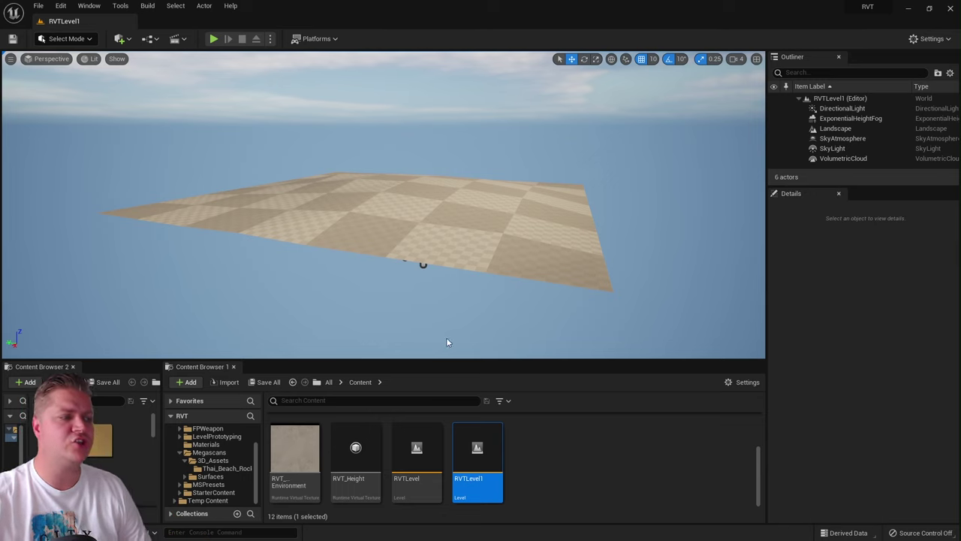
click(282, 400)
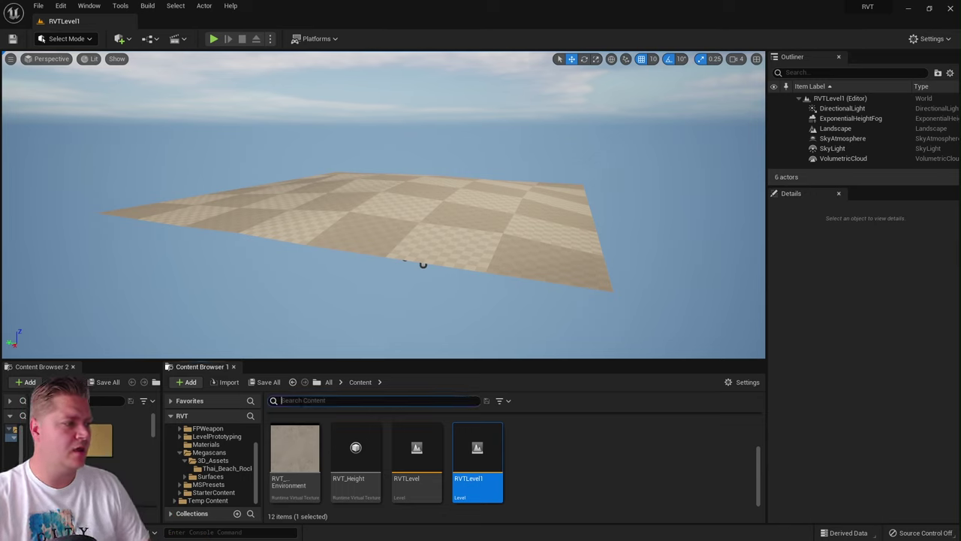
text(sand)
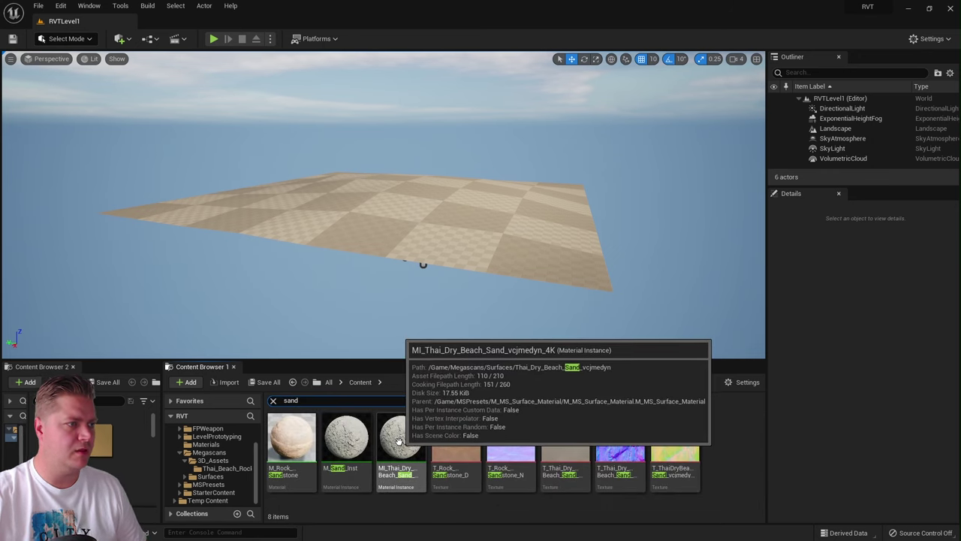
click(450, 205)
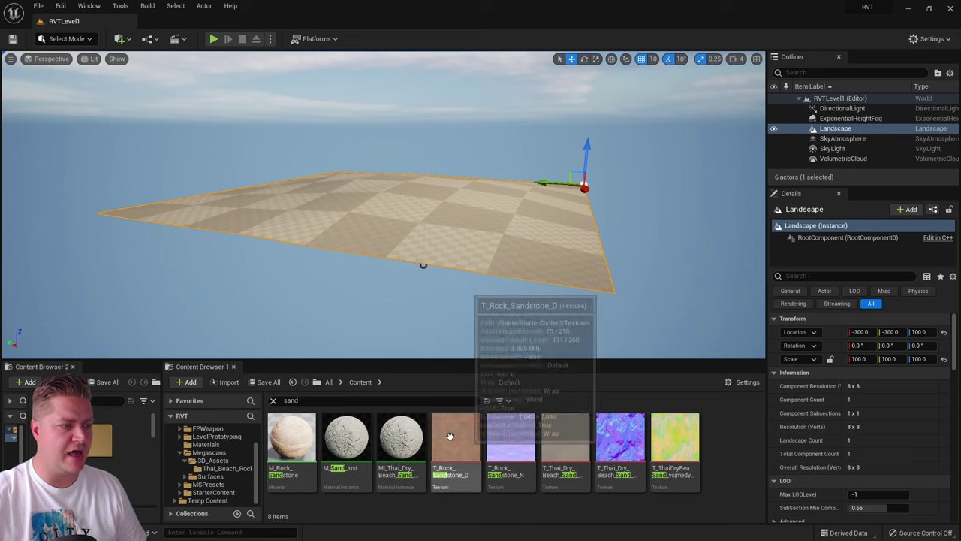
click(401, 443)
scroll(863, 440, down, 3)
scroll(864, 440, down, 2)
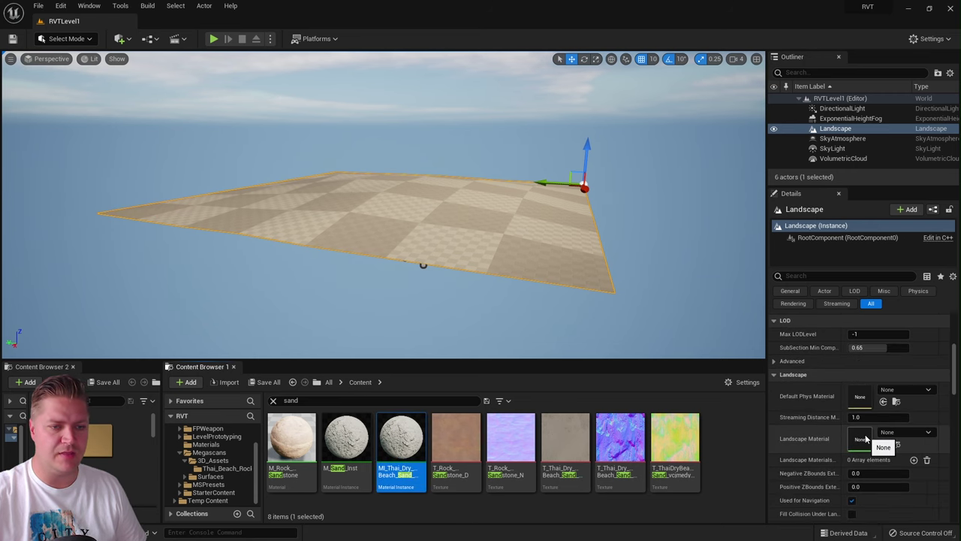
click(883, 444)
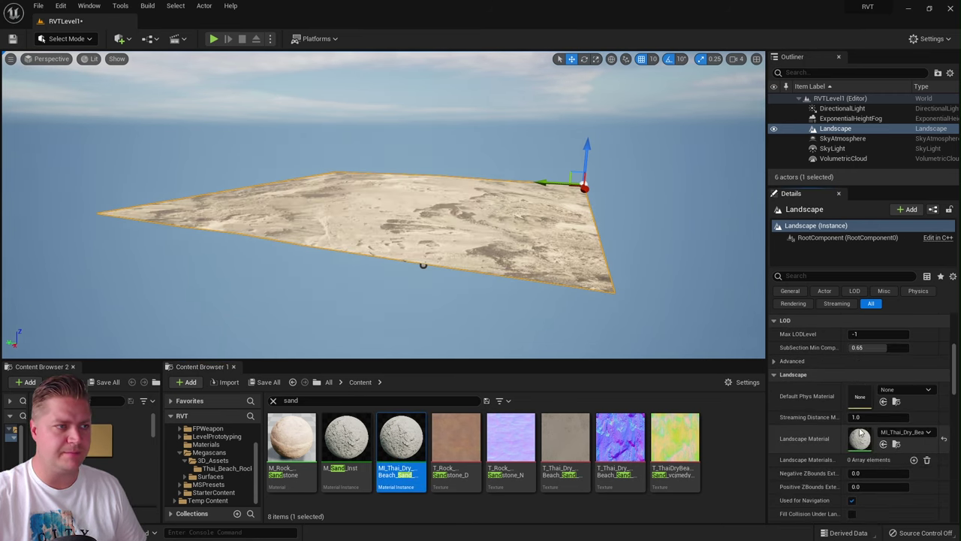
scroll(443, 323, up, 5)
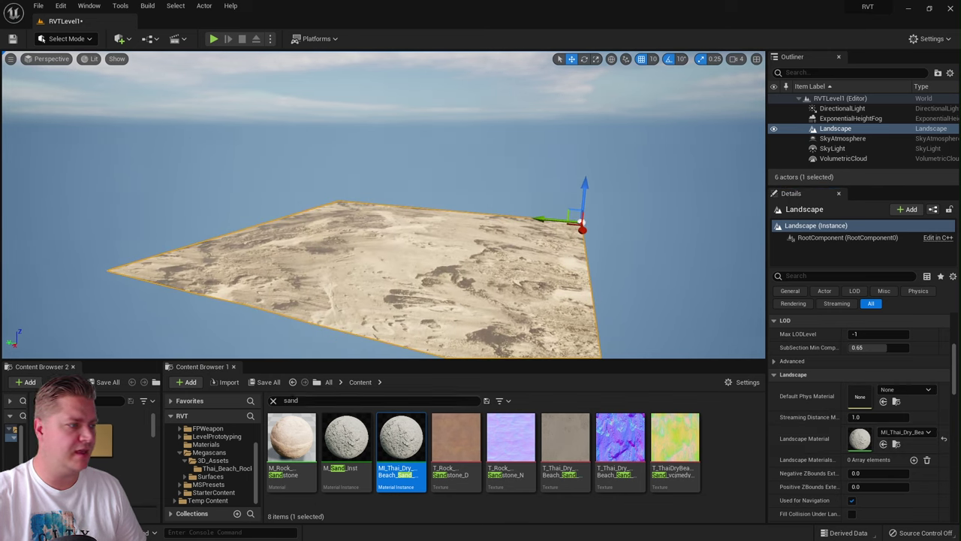
Search the content for "rock" and place the S_Thai_Beach_Rocks Var1 static mesh on the middle of the landscape.
click(272, 401)
text(rock)
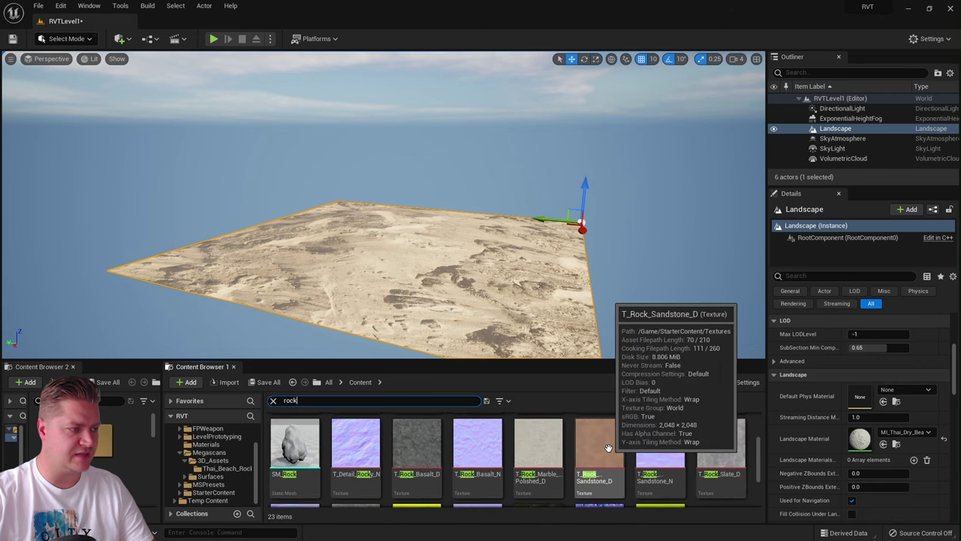
scroll(608, 450, up, 2)
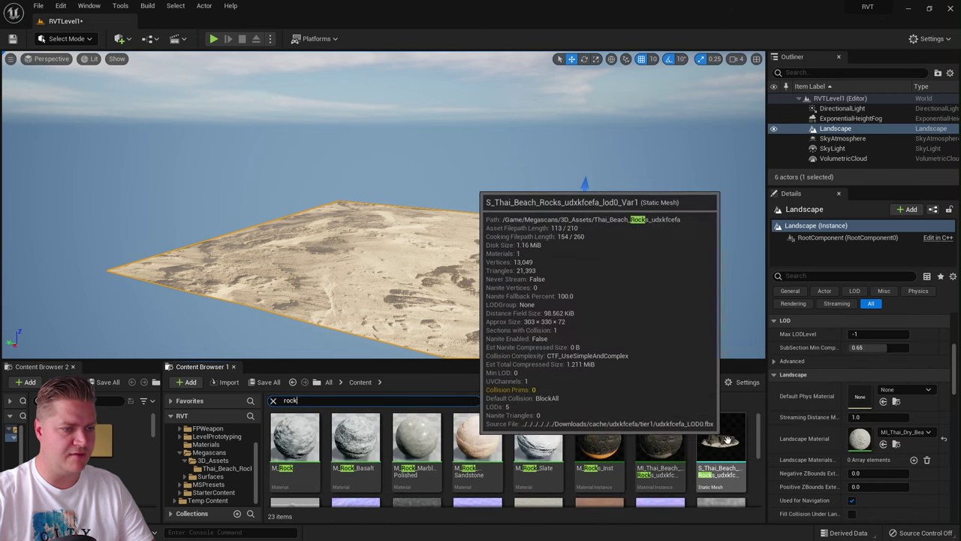
drag(720, 443, 392, 235)
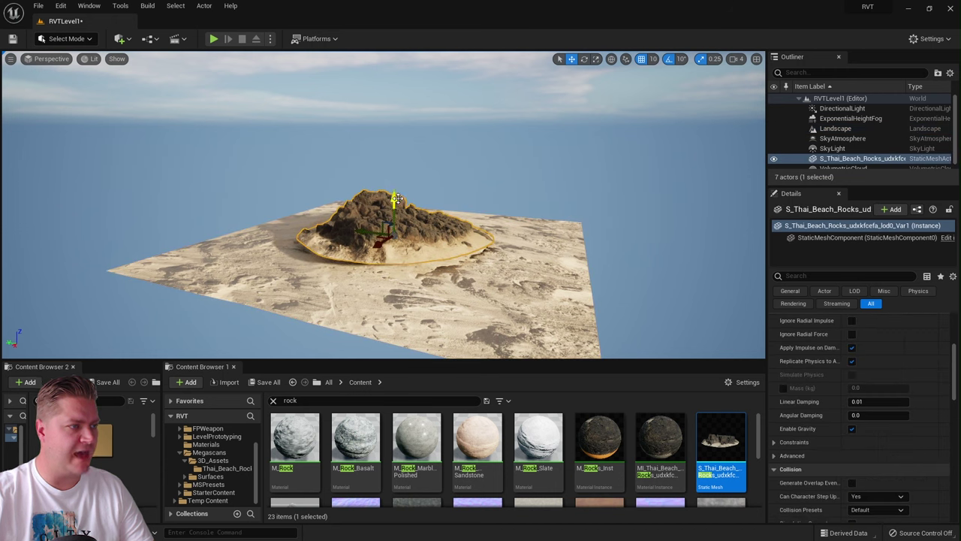
Enlarge the beach rock mesh, sink its base into the sandy landscape, and deselect it.
mouse_move(392, 197)
mouse_down()
mouse_move(383, 229)
mouse_move(398, 212)
mouse_move(408, 217)
mouse_move(393, 210)
mouse_up()
key(r)
key(w)
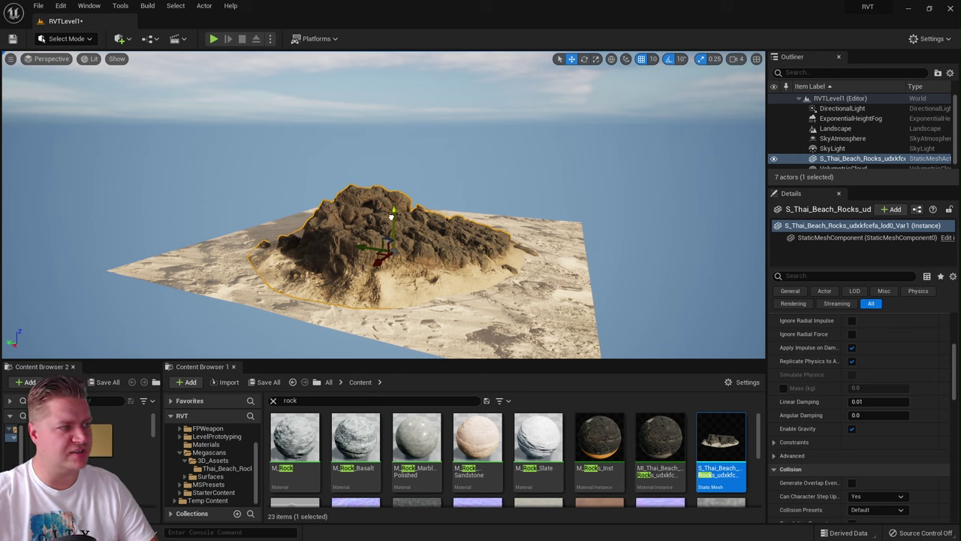
drag(392, 217, 390, 220)
key(Escape)
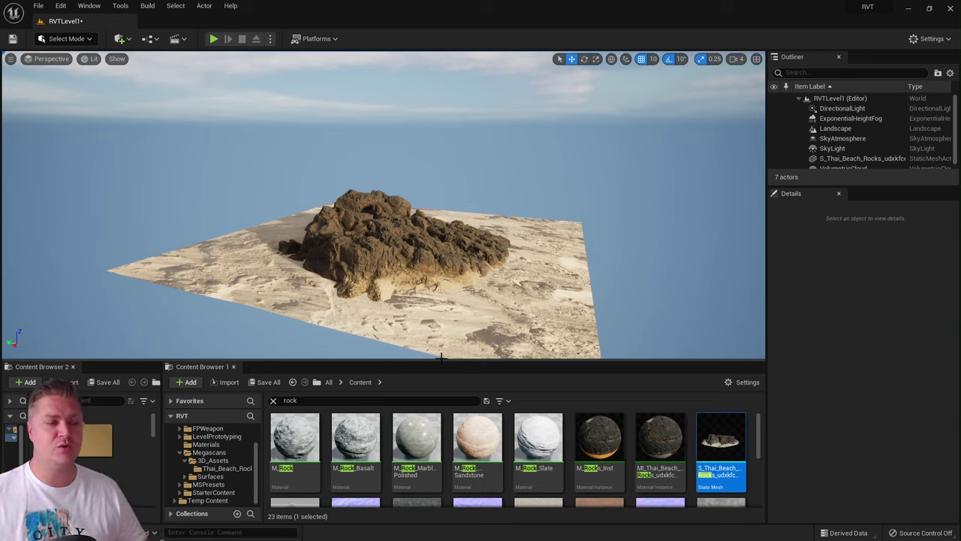
Clear the content search and locate the RVT_Environment and RVT_Height runtime virtual texture assets.
click(274, 400)
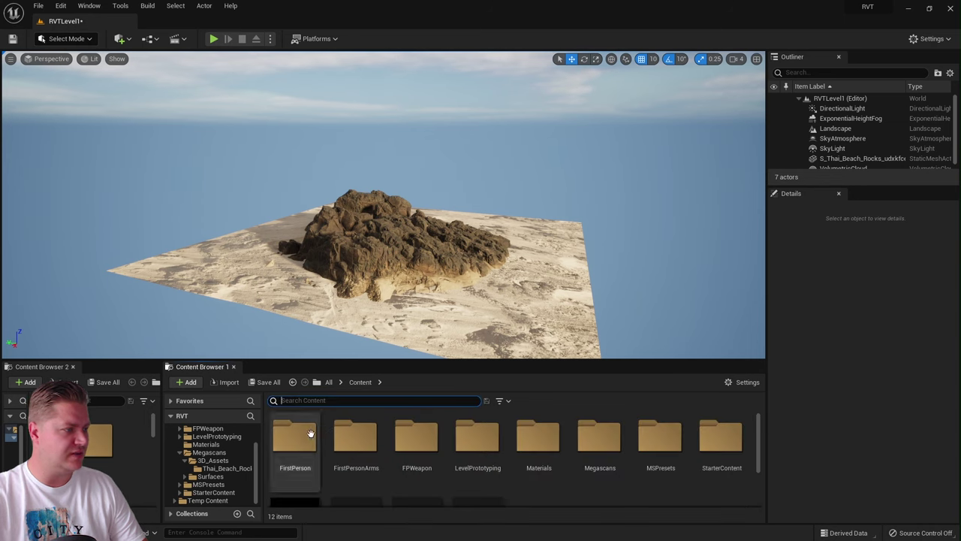
scroll(424, 447, down, 3)
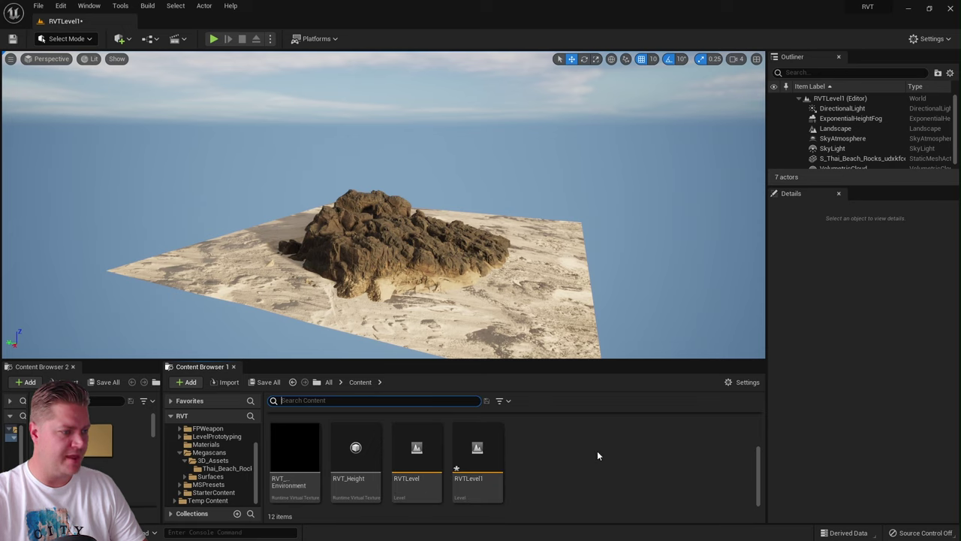
scroll(597, 455, up, 3)
scroll(599, 446, down, 3)
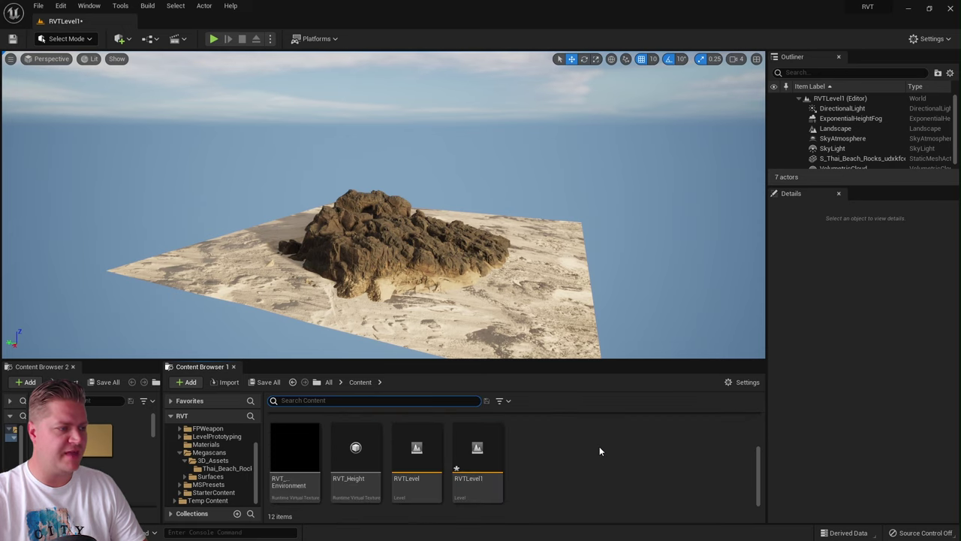
click(295, 454)
click(353, 451)
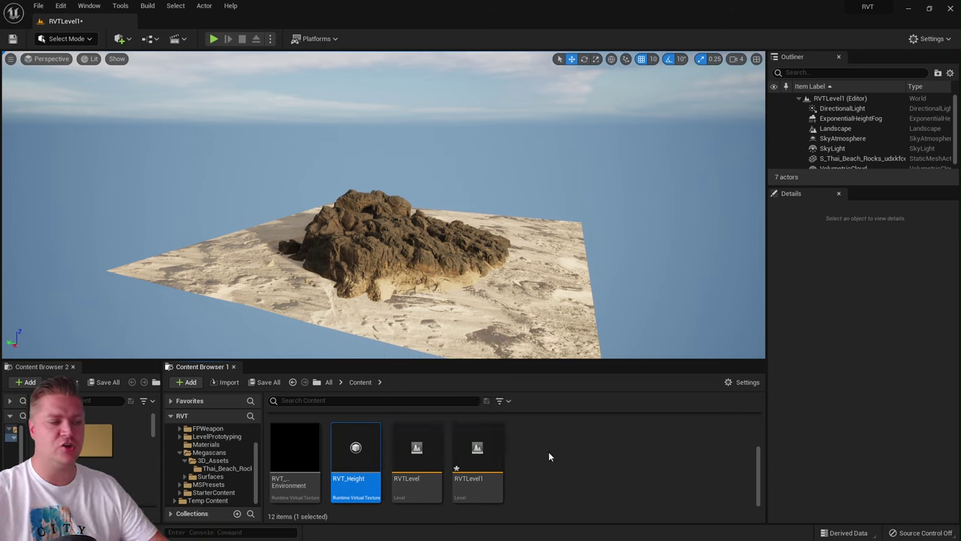
Create a Runtime Virtual Texture asset in the Content folder and name it RVT_Environment2.
right_click(546, 442)
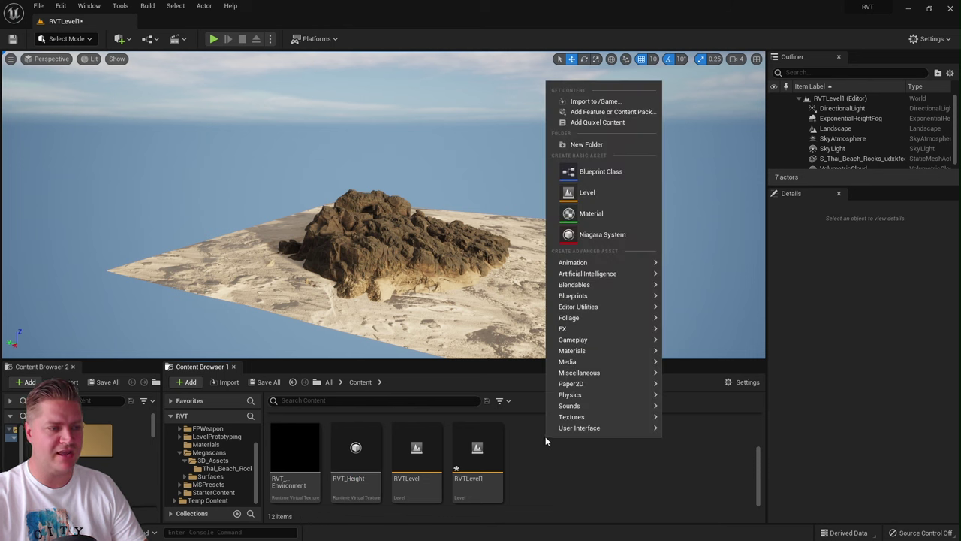
mouse_move(588, 421)
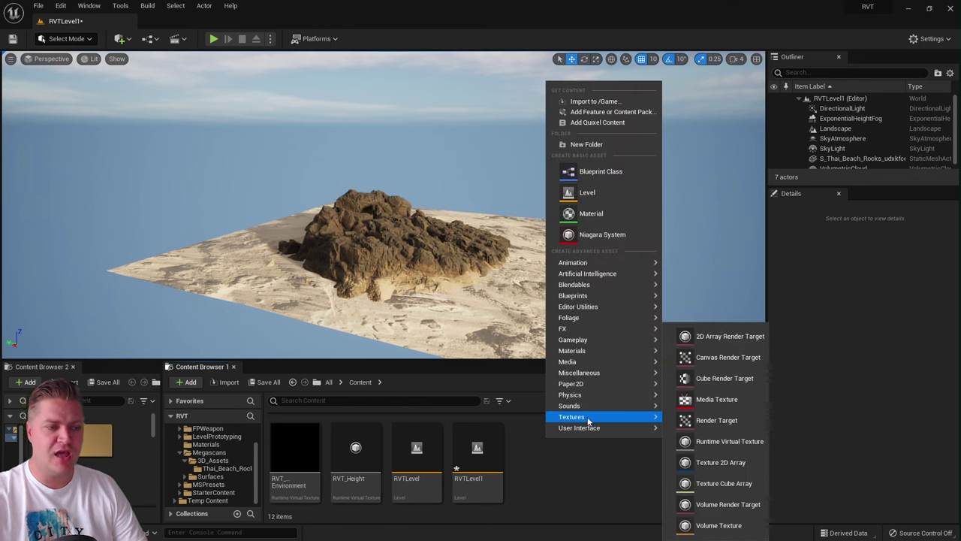
click(693, 440)
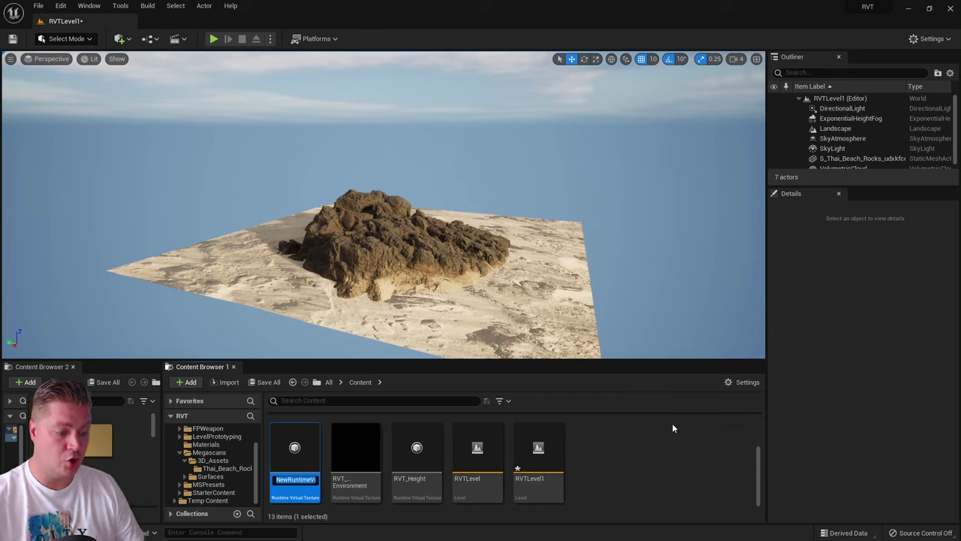
text(RVT_)
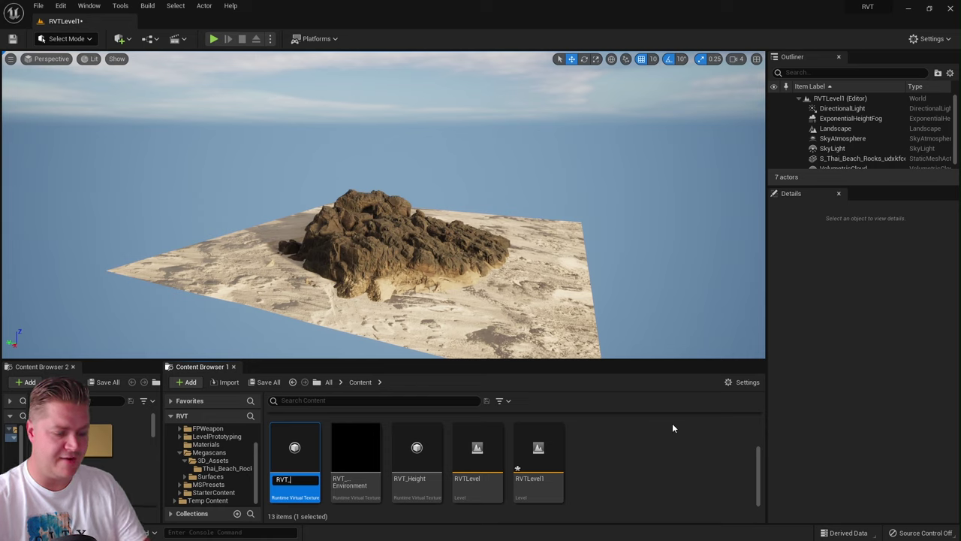
text(Enviro)
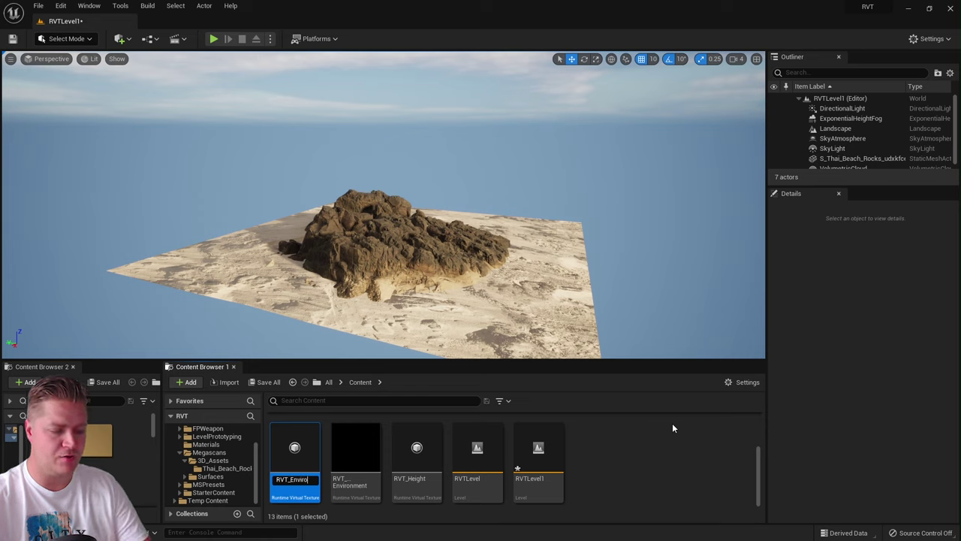
text(nment2)
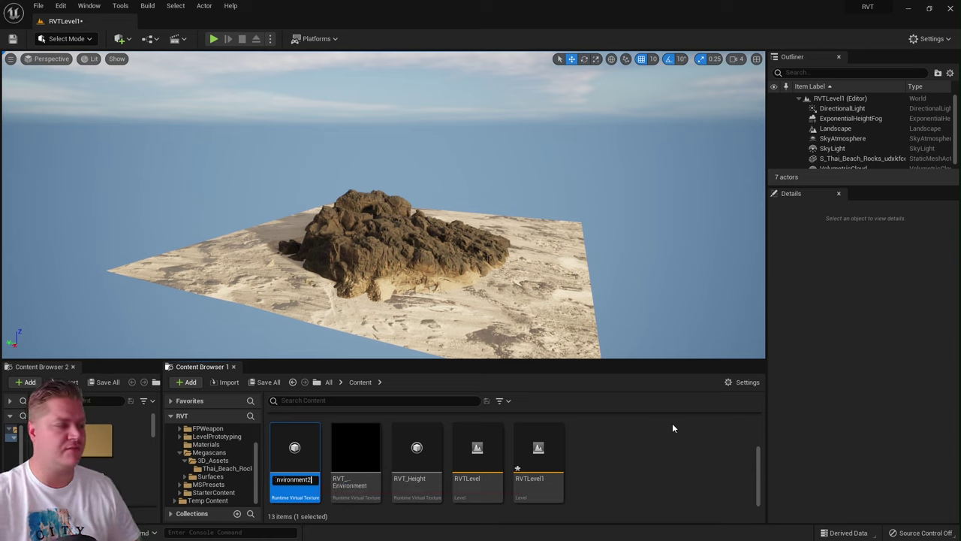
key(Return)
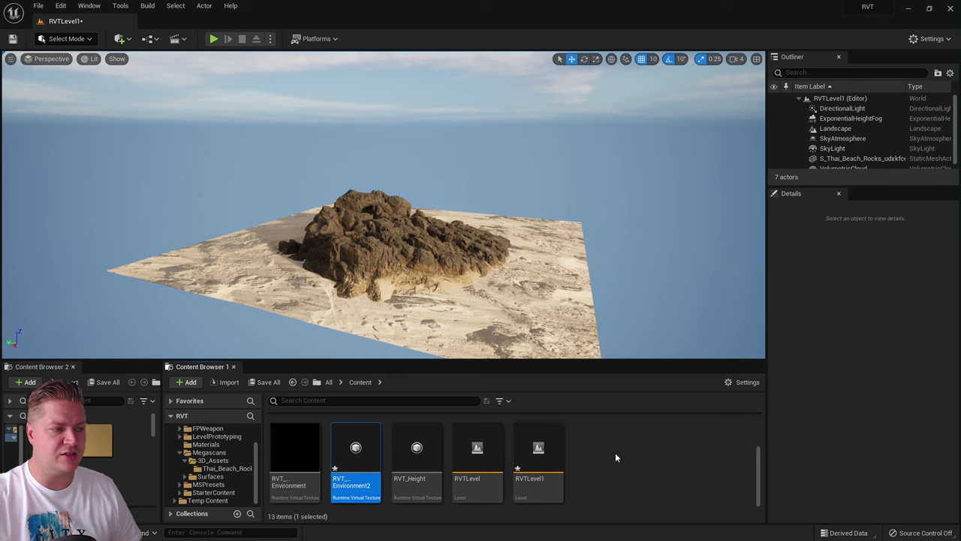
Create another Runtime Virtual Texture asset in the Content folder and name it RVT_Height2.
right_click(610, 454)
mouse_move(662, 434)
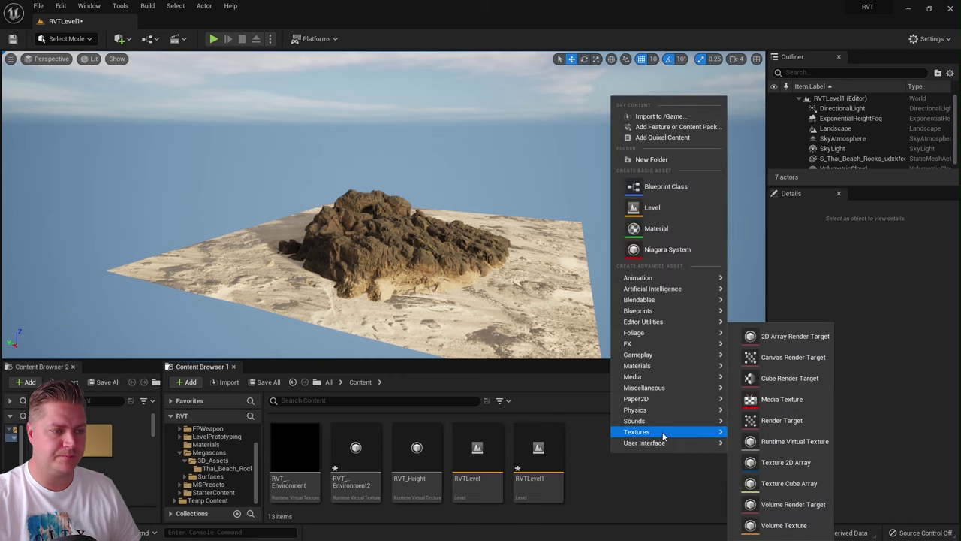
click(795, 442)
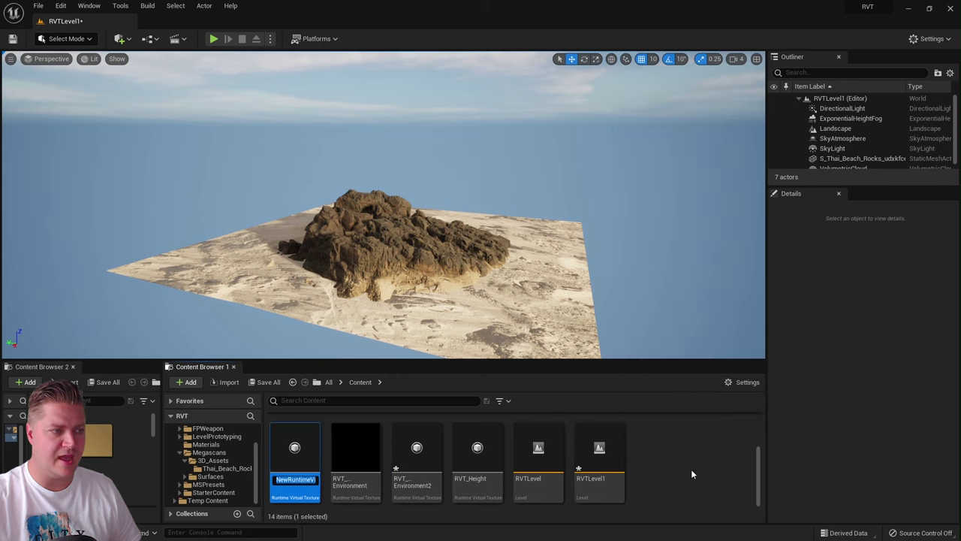
text(RV)
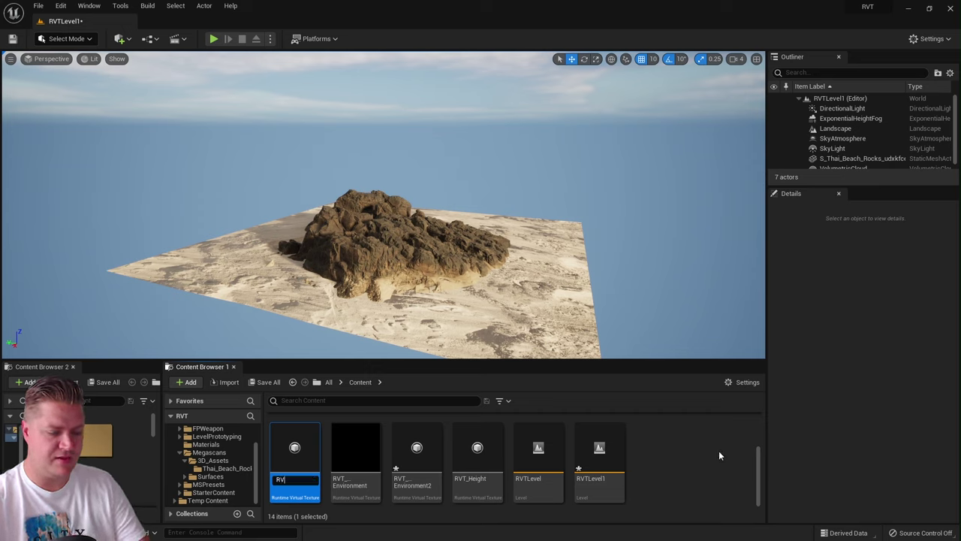
text(T_Heigh)
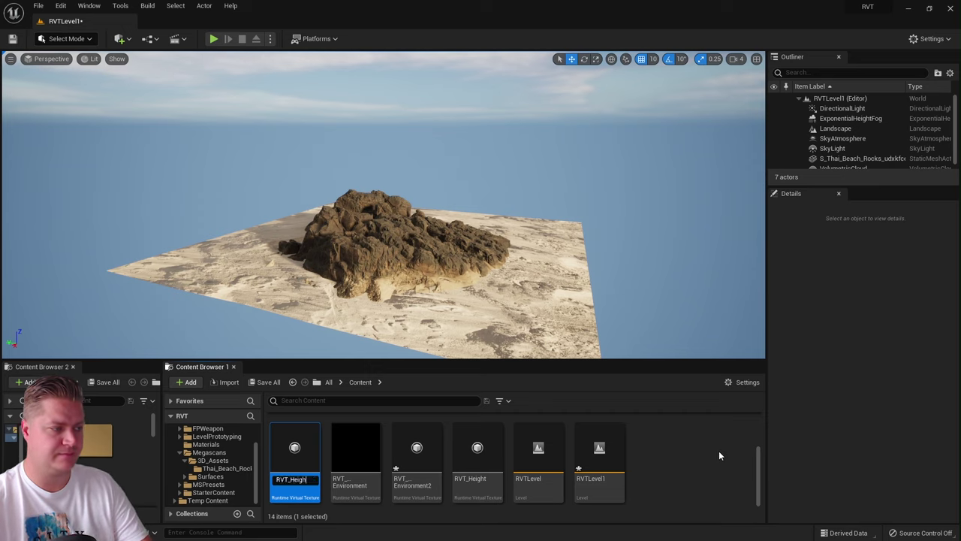
text(t2)
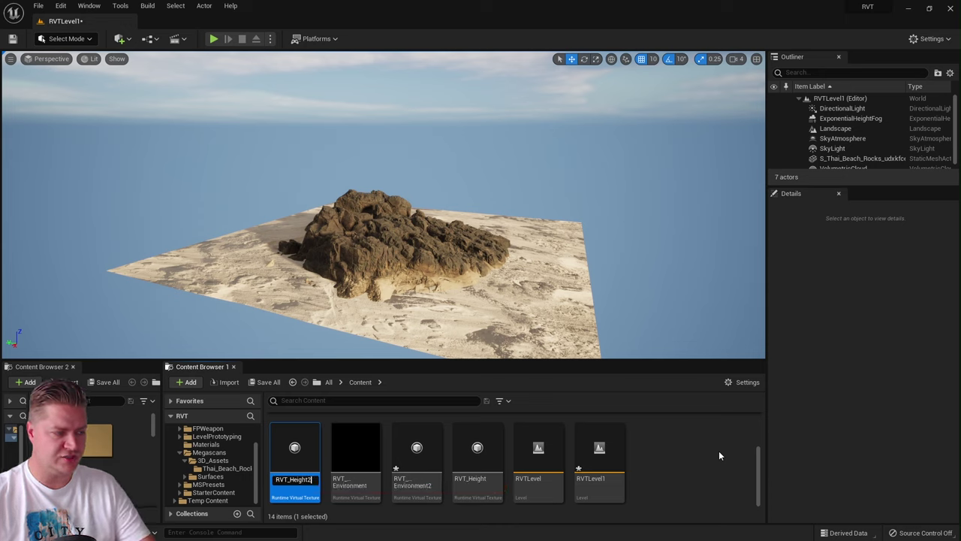
key(Return)
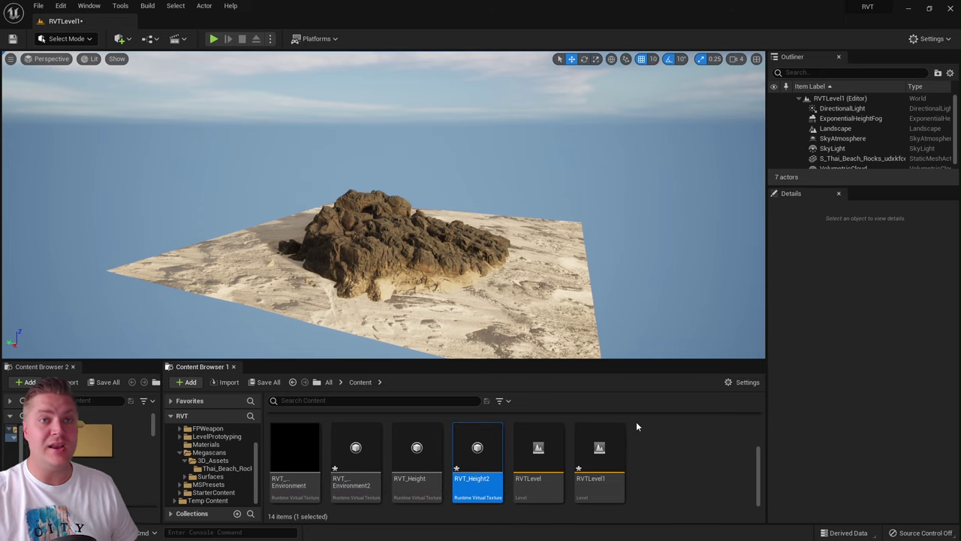
Set the virtual texture content of RVT_Height2 to World Height, then save and close the asset.
double_click(478, 439)
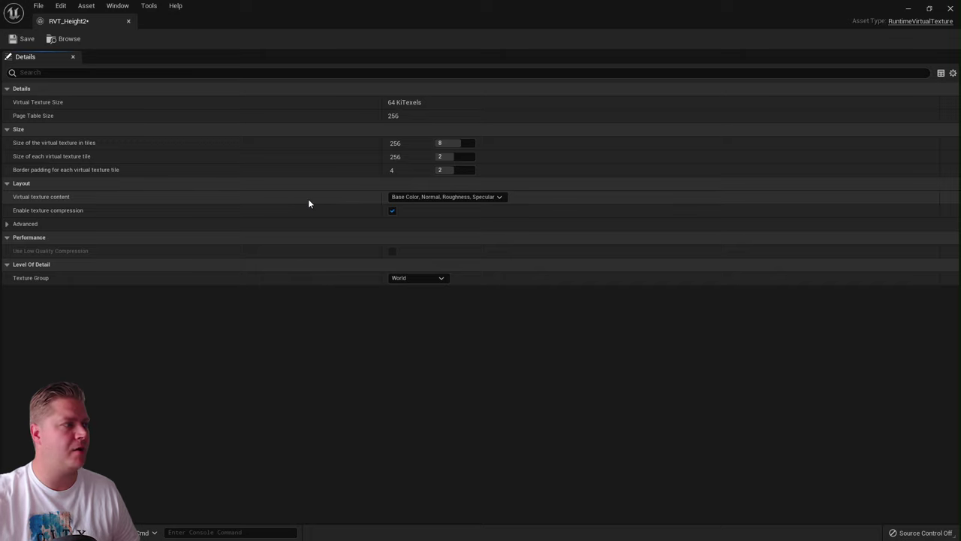
click(454, 198)
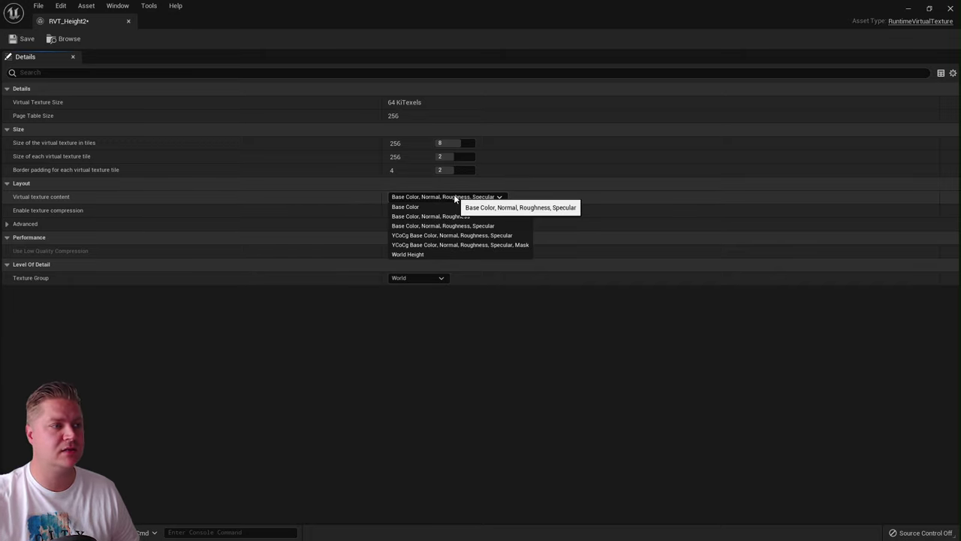
click(417, 254)
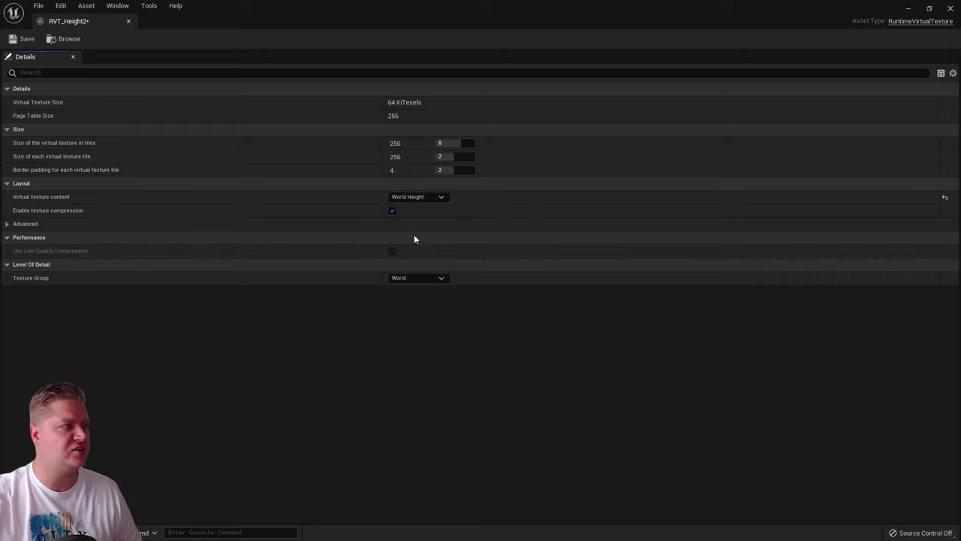
click(23, 39)
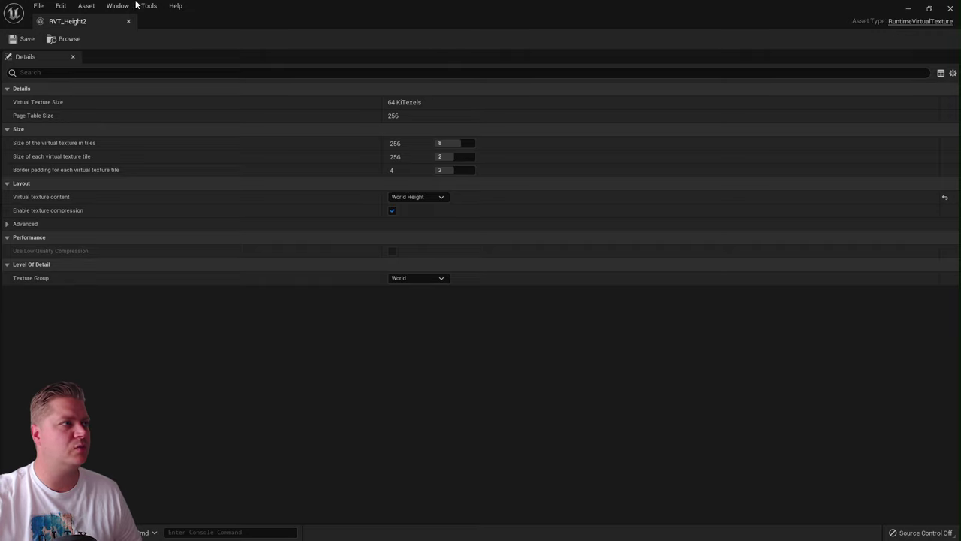
click(128, 22)
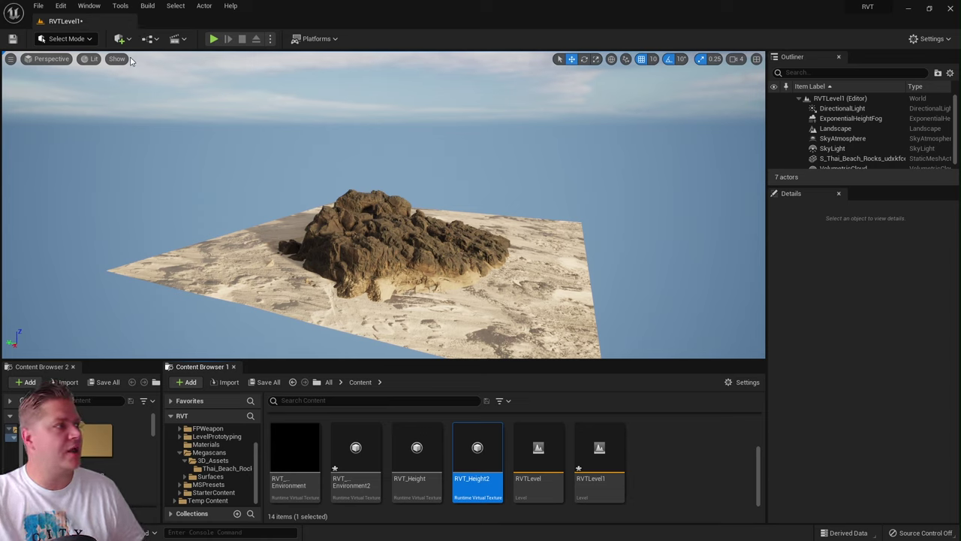
Add a Runtime Virtual Texture Volume to the level and pick the landscape as its bounds align actor.
click(126, 40)
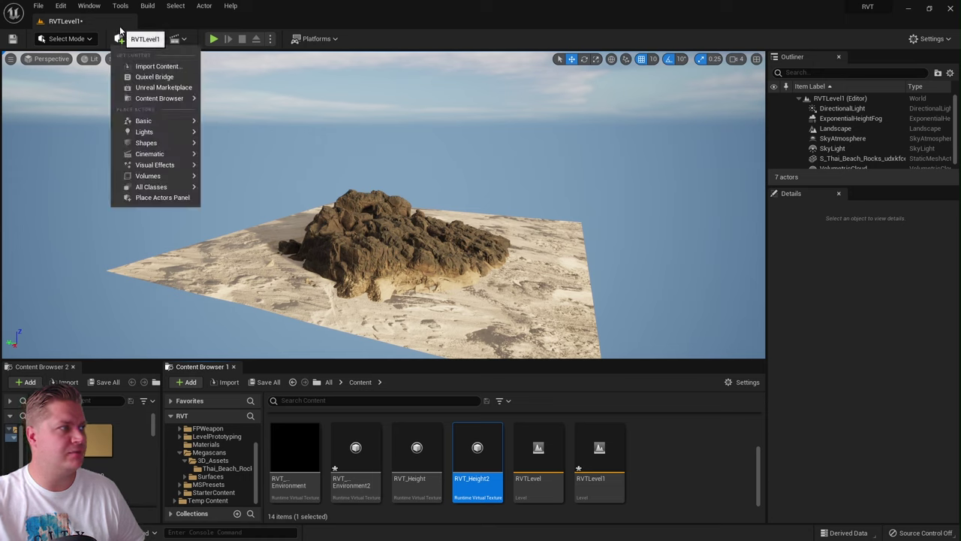
text(runt)
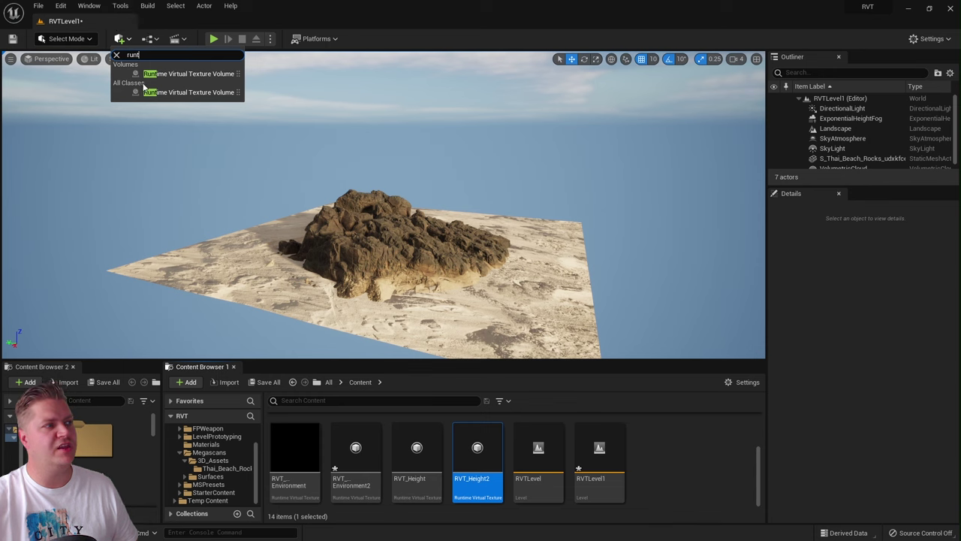
click(180, 73)
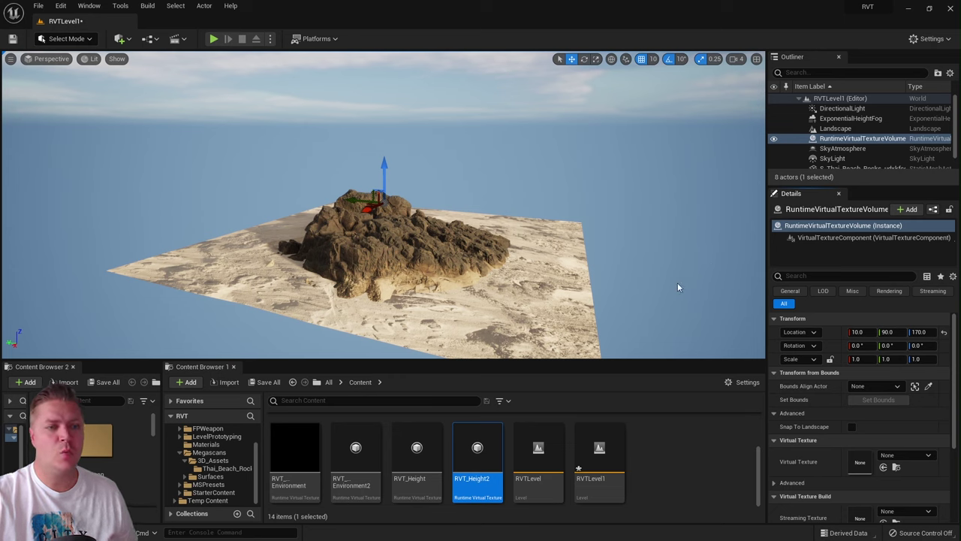
click(929, 386)
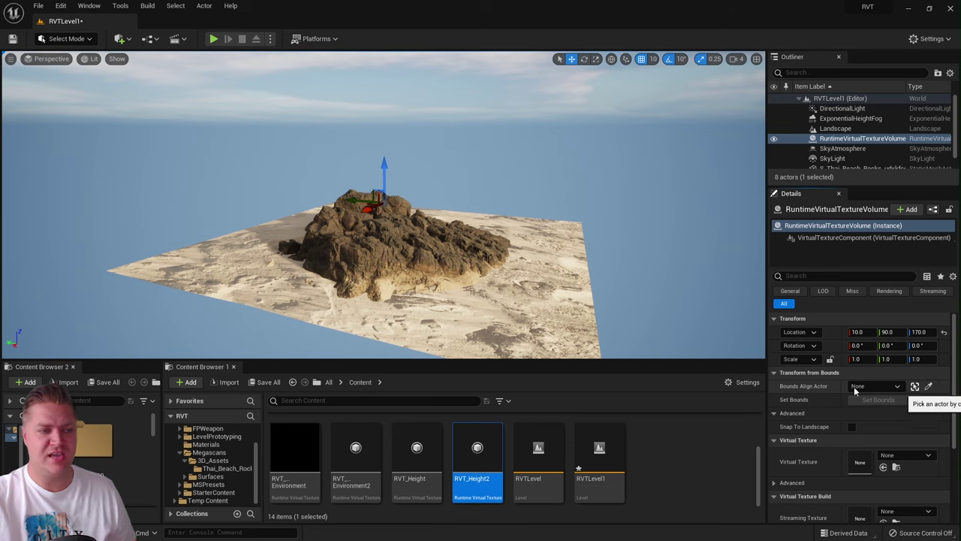
click(567, 270)
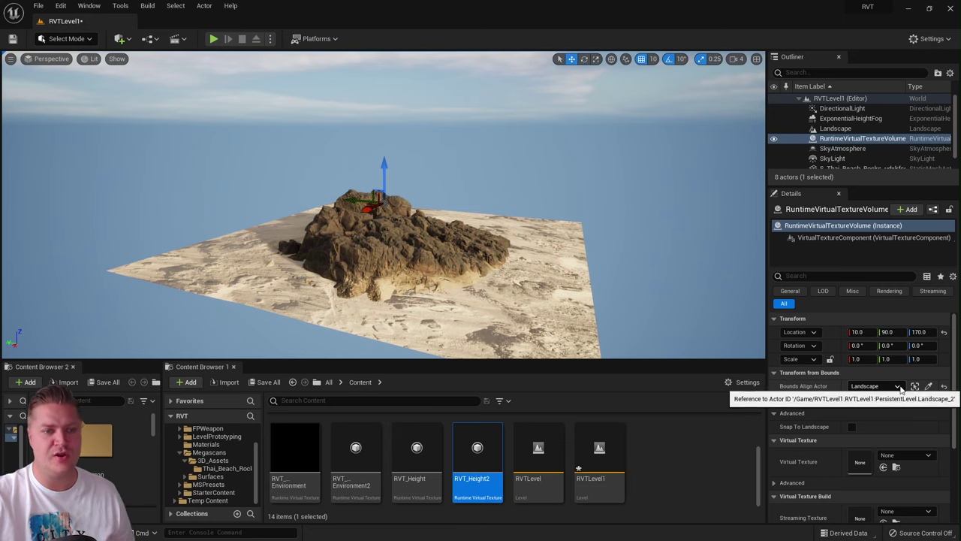
Assign RVT_Environment2 as the first volume's virtual texture and set its bounds to the landscape.
click(903, 456)
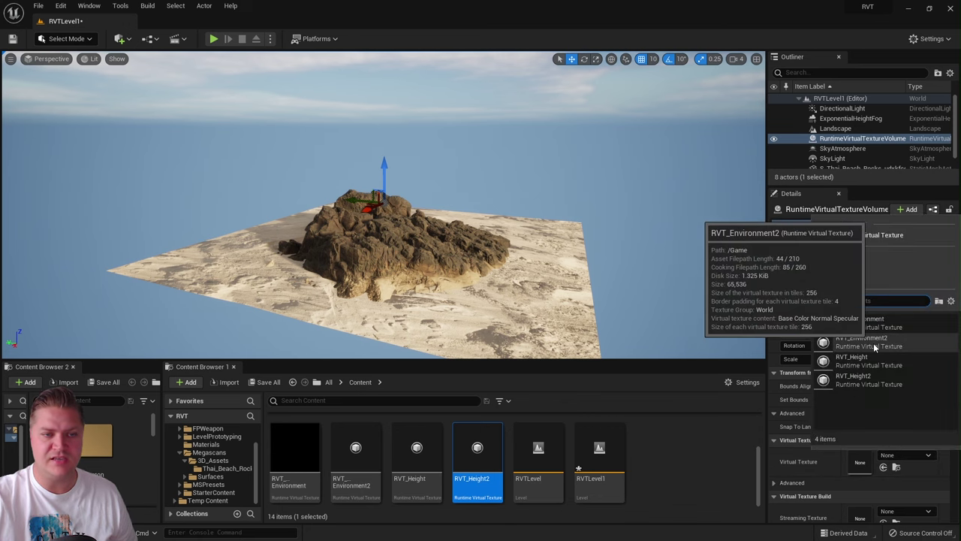
click(864, 322)
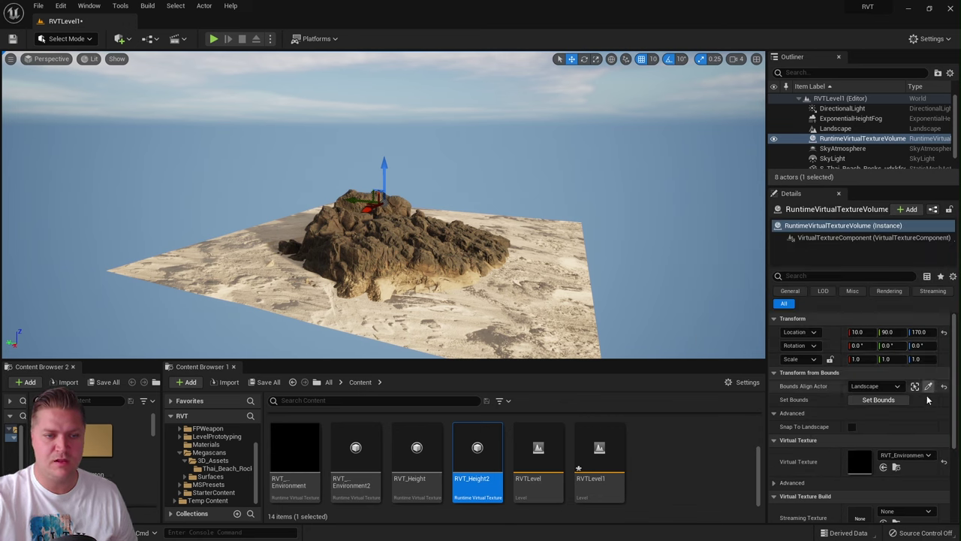
click(886, 401)
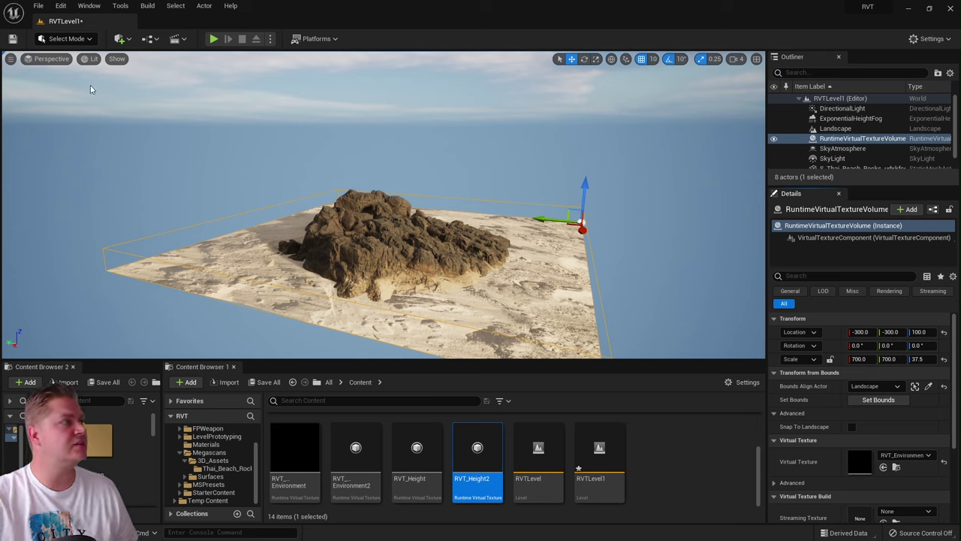
Add a second Runtime Virtual Texture Volume and pick the landscape as its bounds align actor.
click(119, 39)
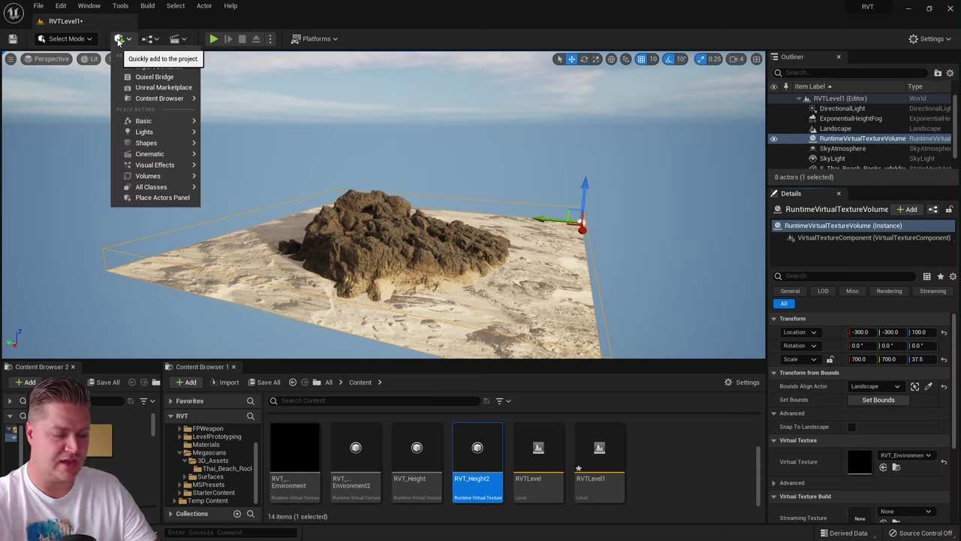
text(runtime)
click(192, 74)
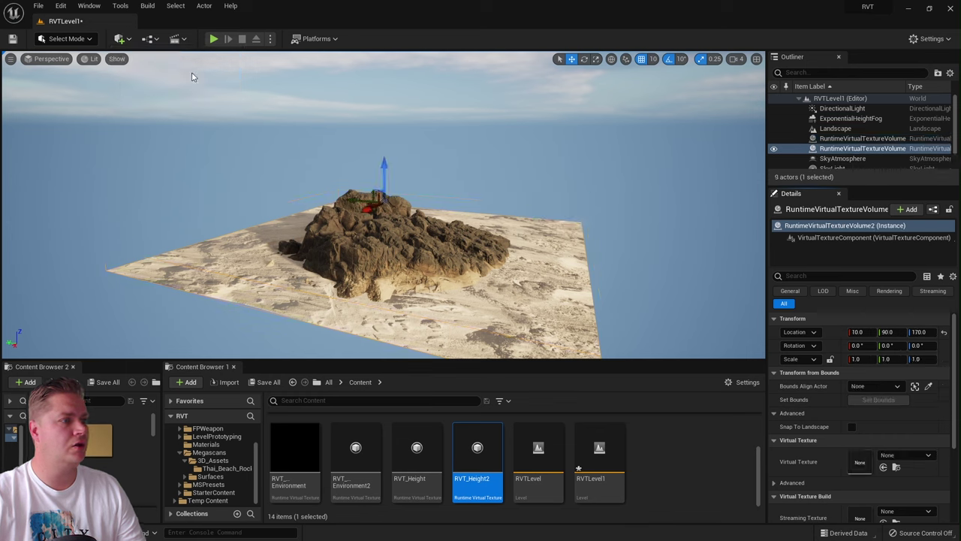
click(928, 386)
click(576, 277)
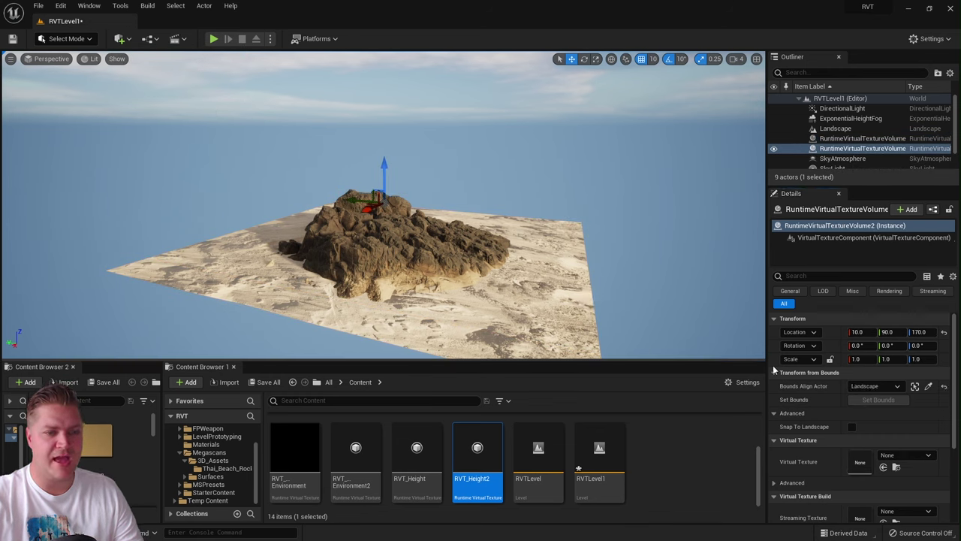
Assign RVT_Height2 as the second volume's virtual texture and set its bounds to the landscape.
click(892, 460)
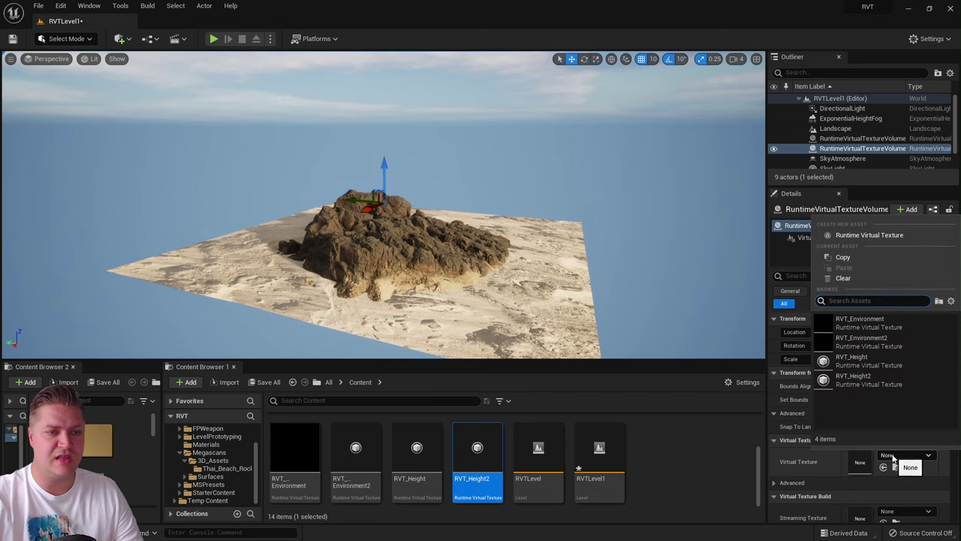
click(854, 380)
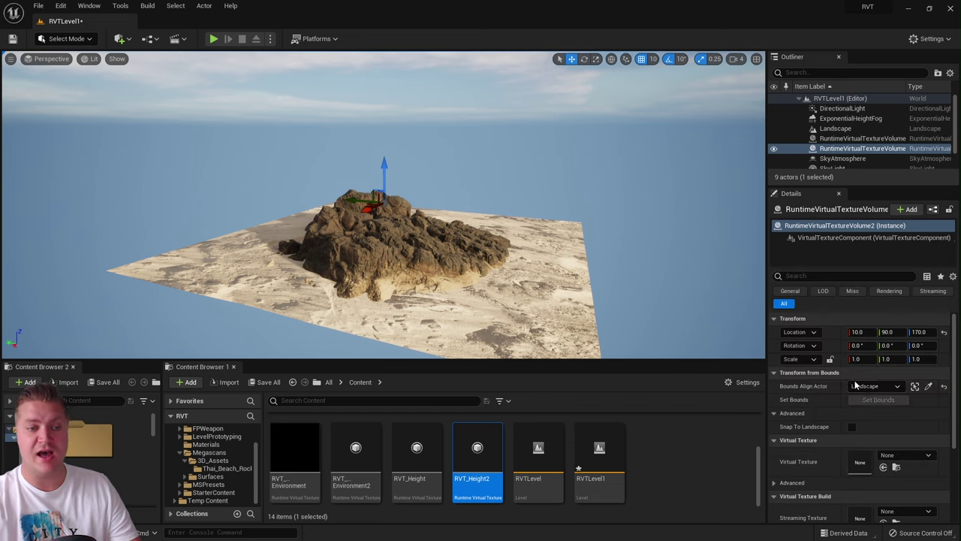
click(883, 403)
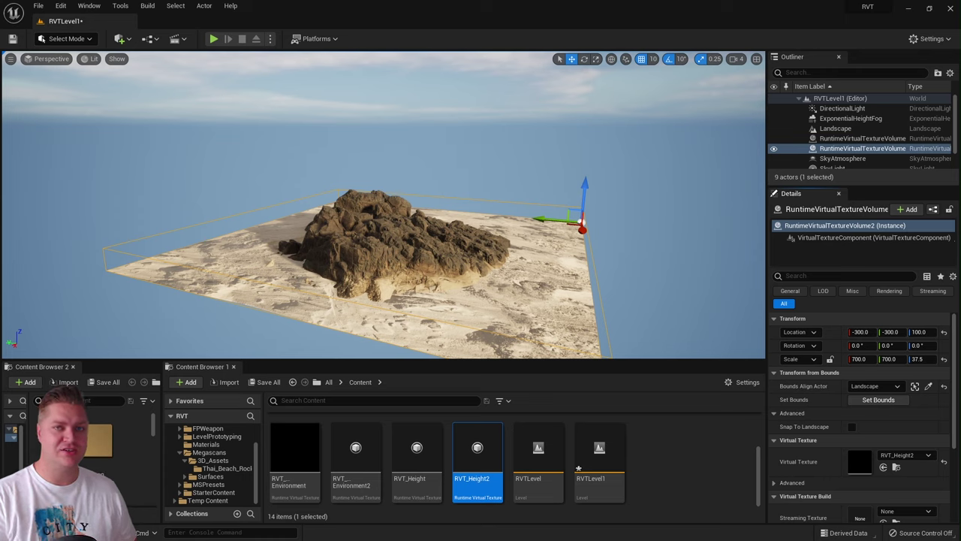
Select the landscape and open its assigned MI_Thai_Dry_Beach_Sand material instance in the material instance editor.
click(553, 258)
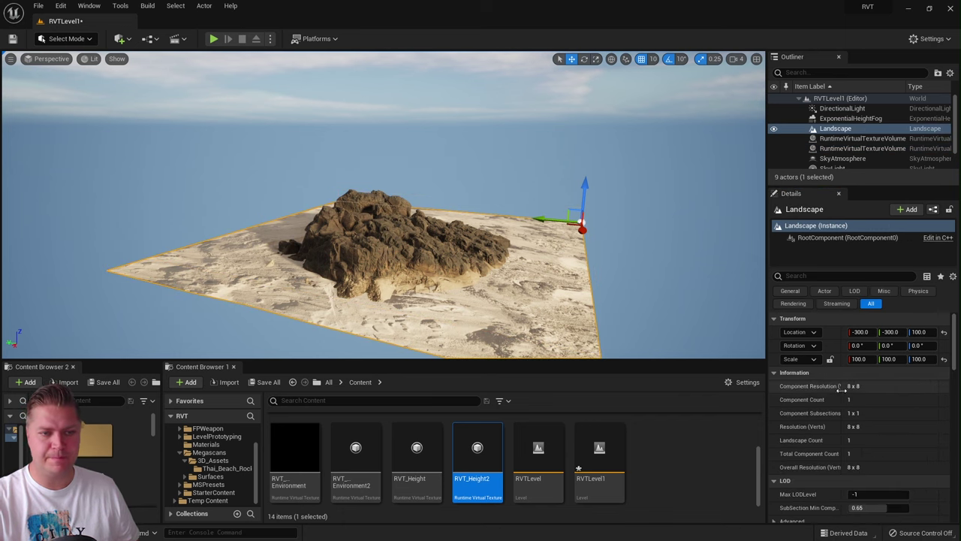
scroll(864, 385, down, 10)
scroll(872, 380, up, 1)
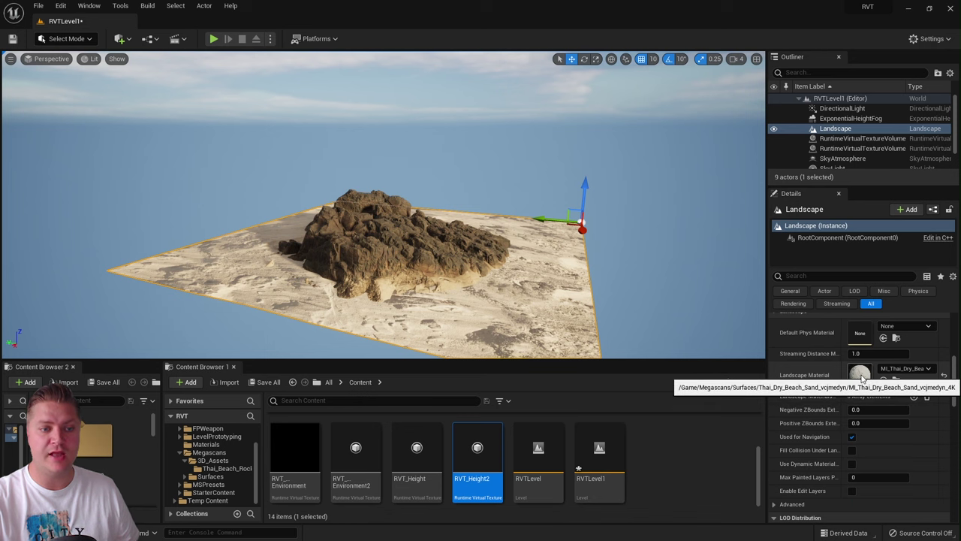
double_click(860, 374)
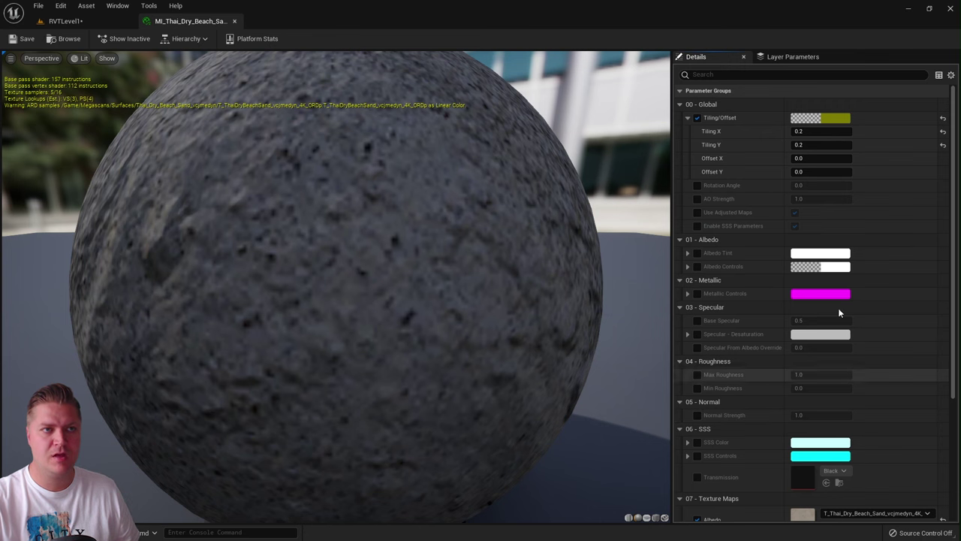
Open the parent material M_MS_Surface_Material of the sand instance and close the instance's editor.
scroll(820, 270, down, 5)
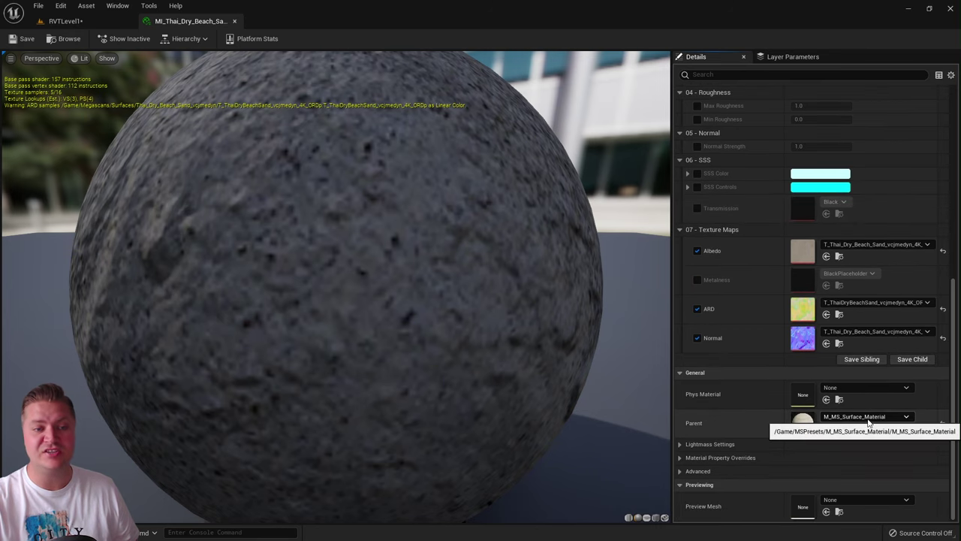
double_click(802, 422)
scroll(583, 300, down, 7)
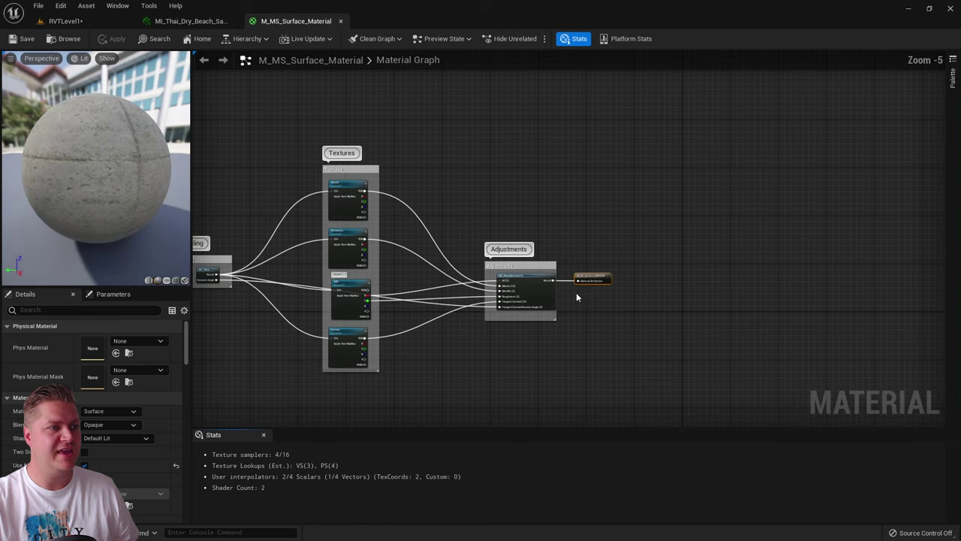
scroll(570, 293, up, 2)
right_drag(621, 282, 602, 281)
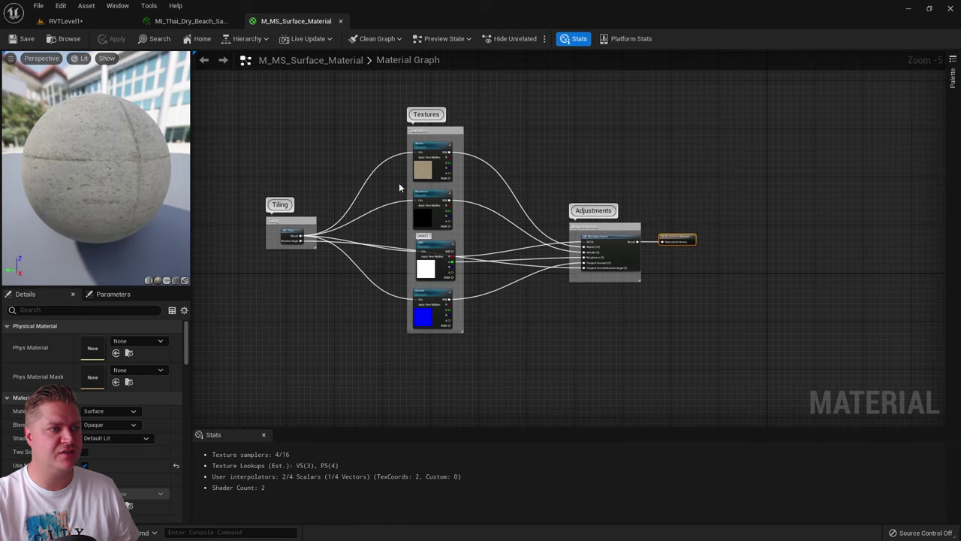
click(193, 21)
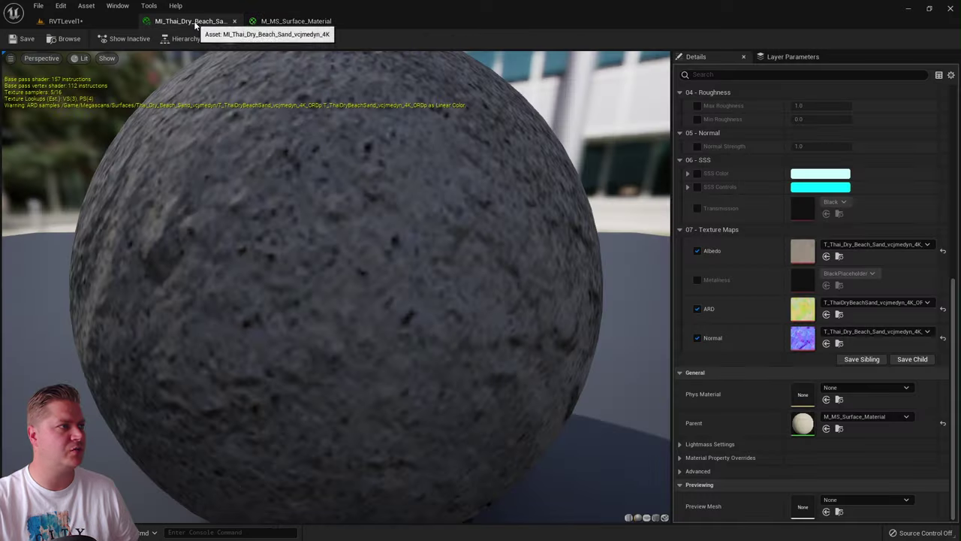
click(235, 21)
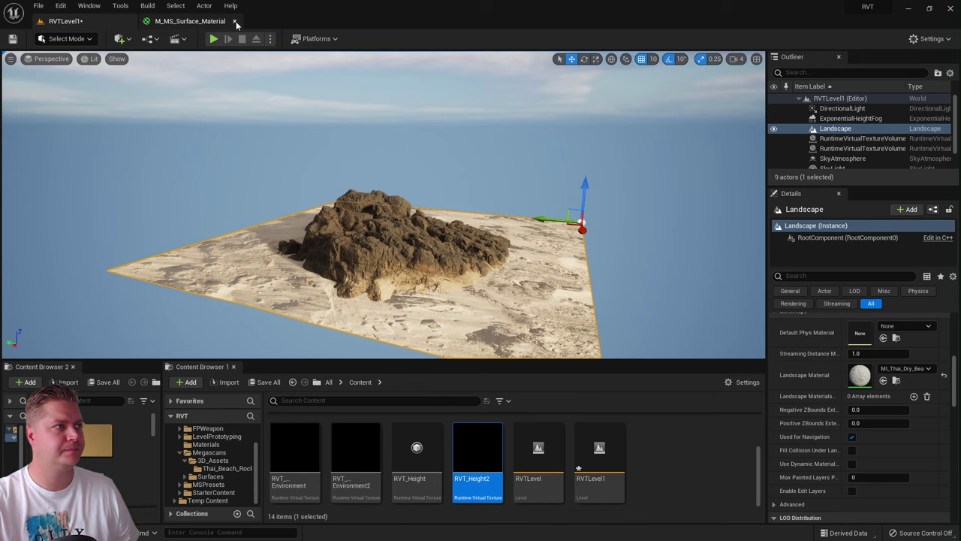
click(193, 21)
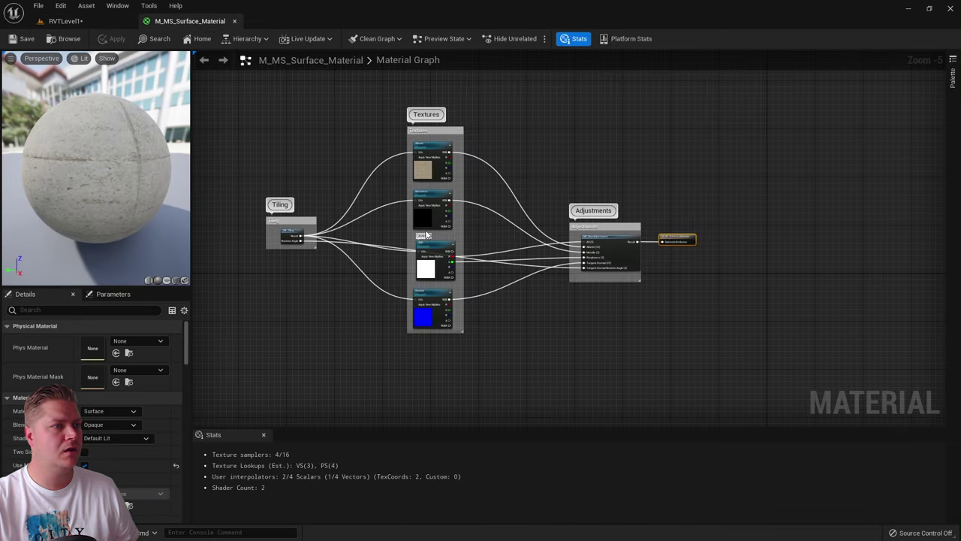
Move the material output node well away from the Adjustments group and branch a GetMaterialAttributes node off the MF_MapAdjustments result.
scroll(544, 259, up, 4)
right_drag(544, 259, 433, 274)
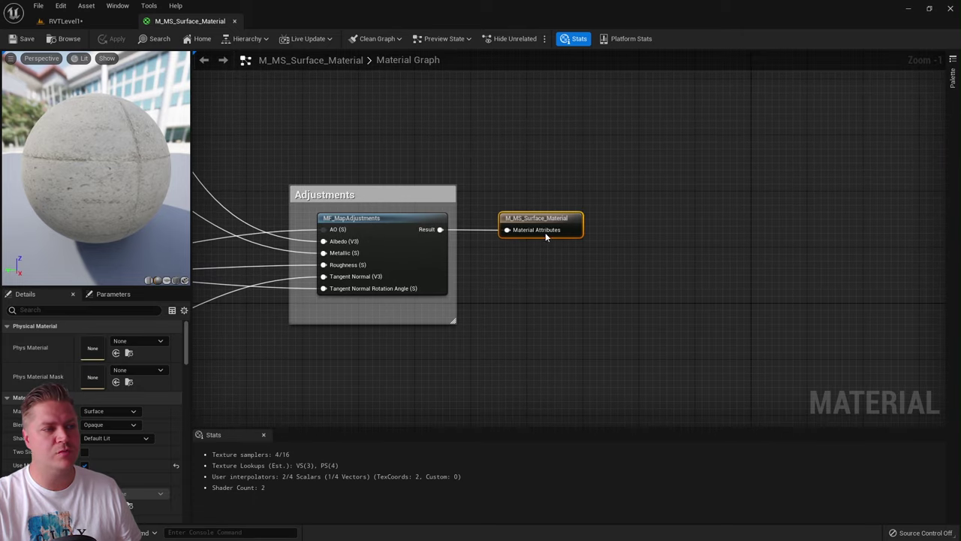
drag(533, 223, 897, 220)
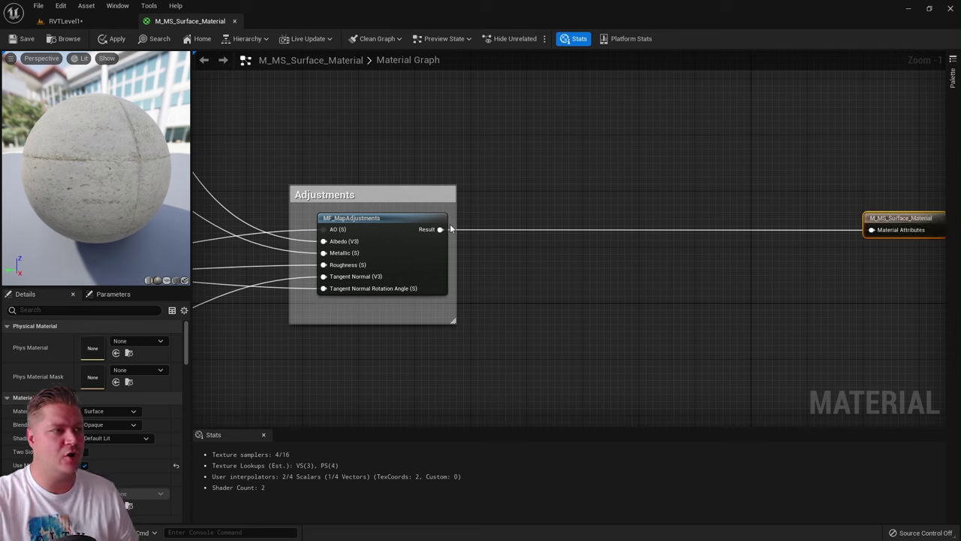
drag(450, 229, 517, 166)
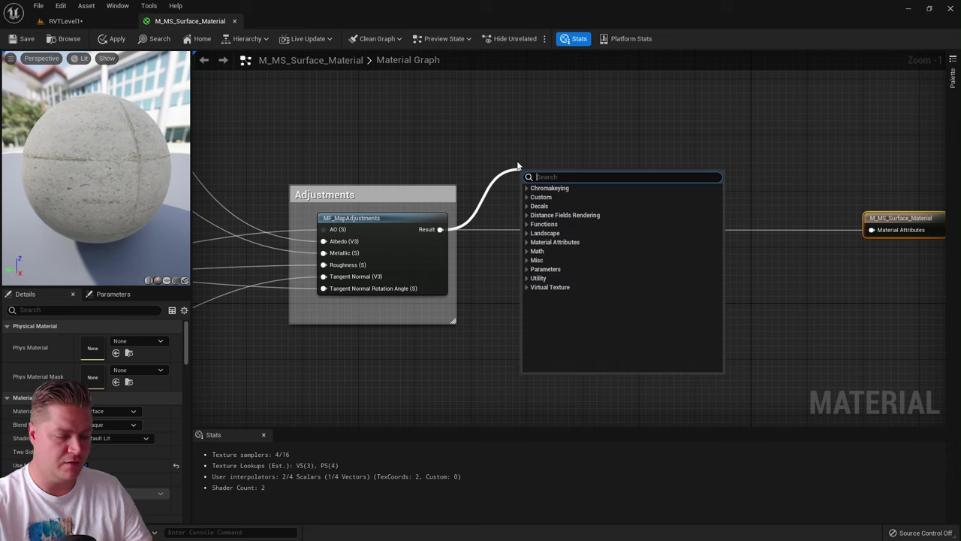
text(get)
click(545, 197)
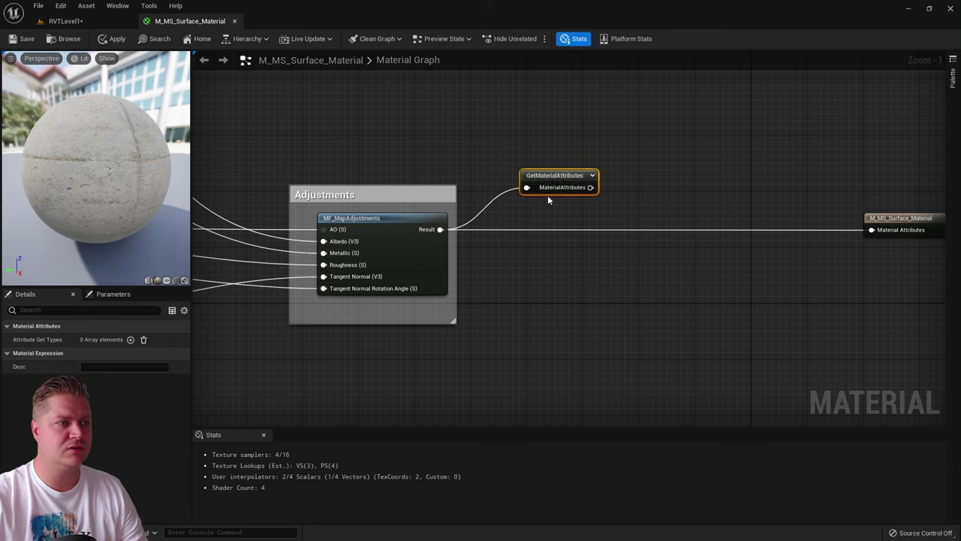
drag(565, 178, 561, 116)
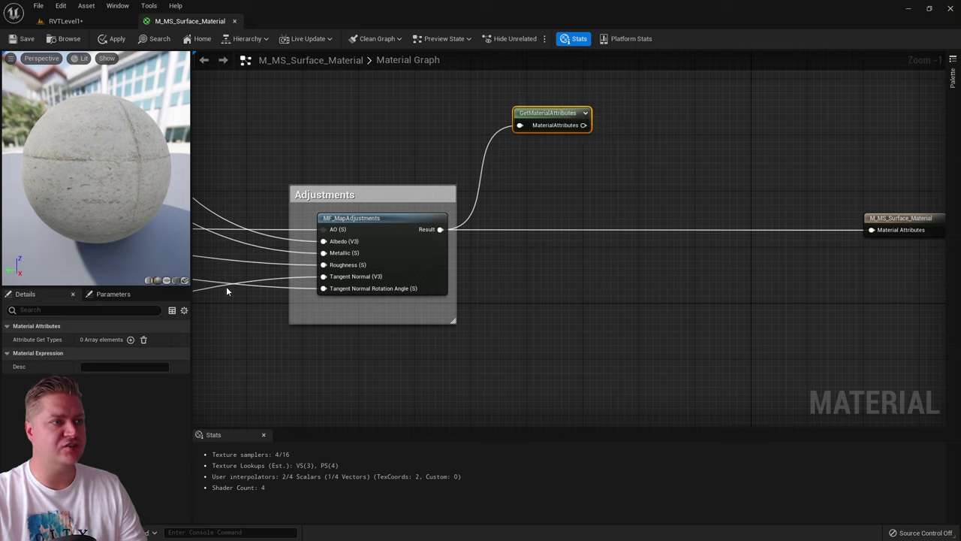
Add four attribute outputs to the GetMaterialAttributes node: BaseColor, Specular, Roughness and Normal.
click(130, 340)
click(131, 340)
click(131, 340)
click(131, 341)
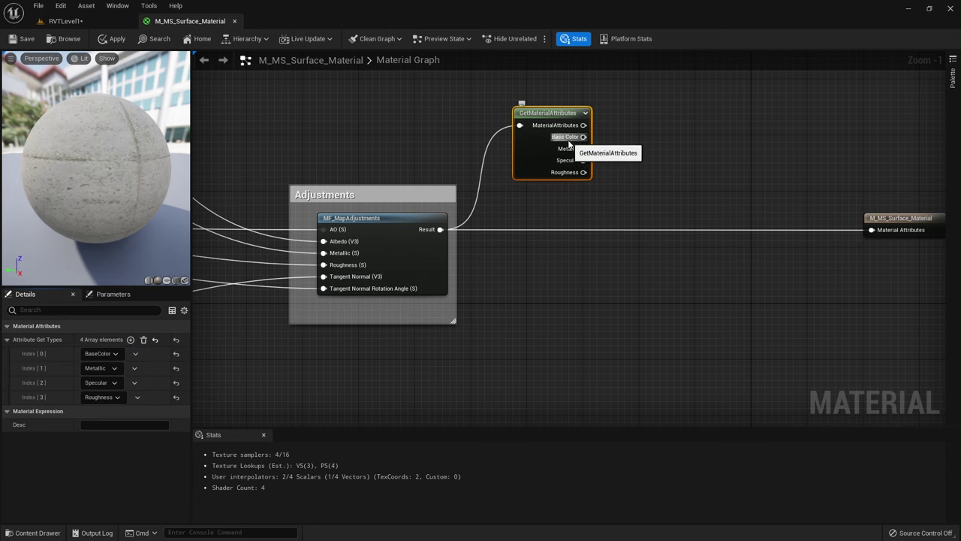
click(102, 368)
click(122, 160)
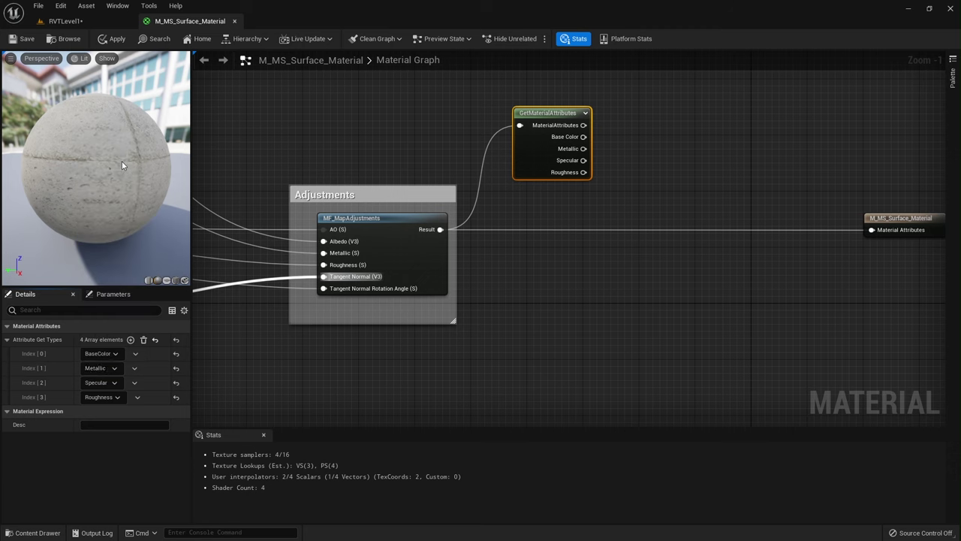
click(102, 382)
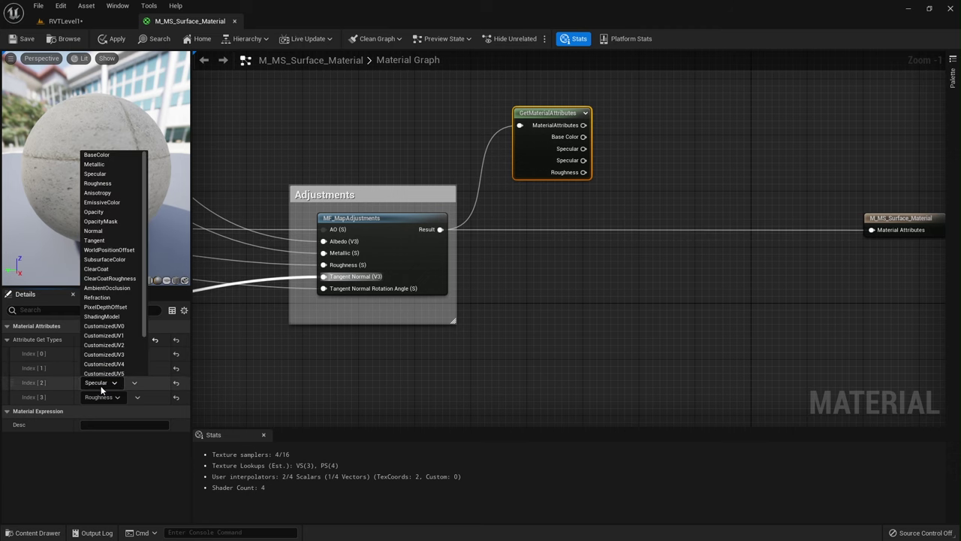
click(99, 183)
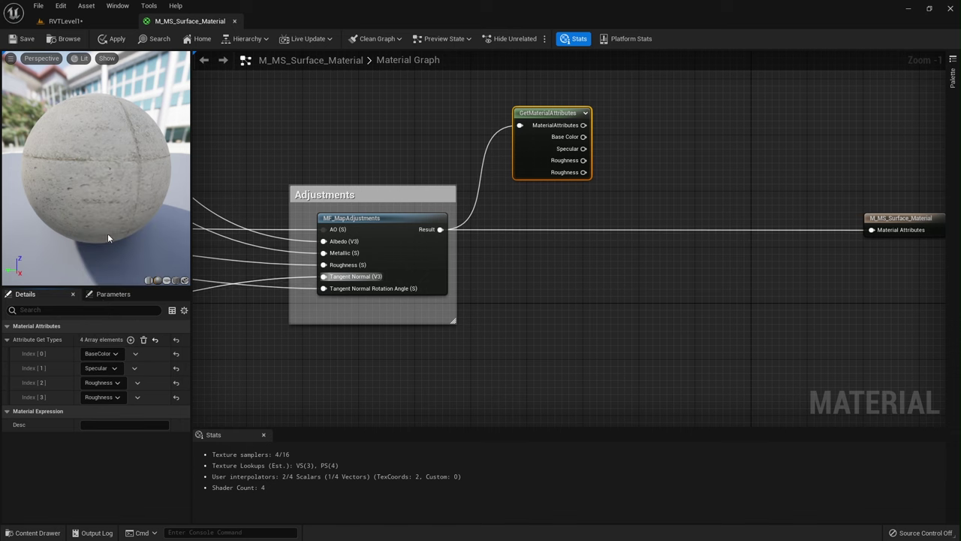
click(105, 397)
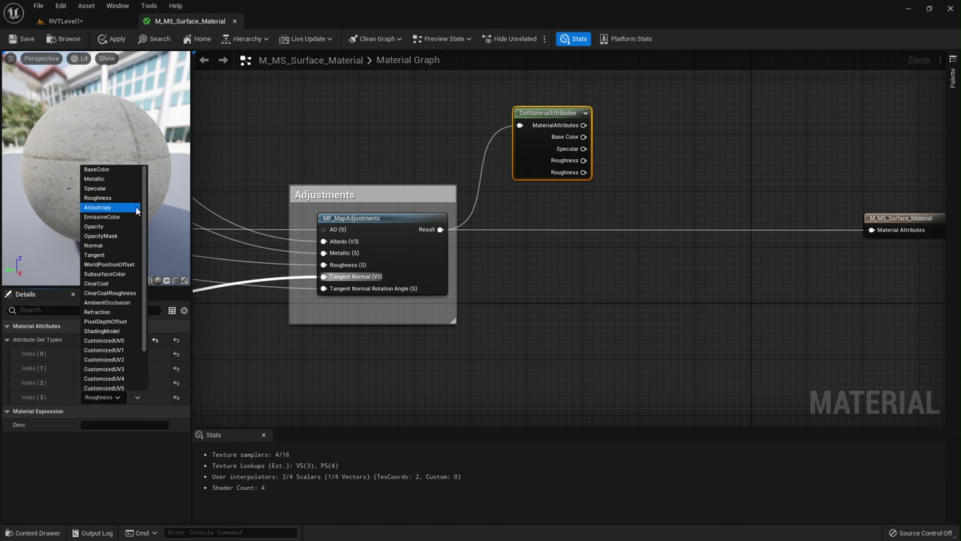
click(101, 244)
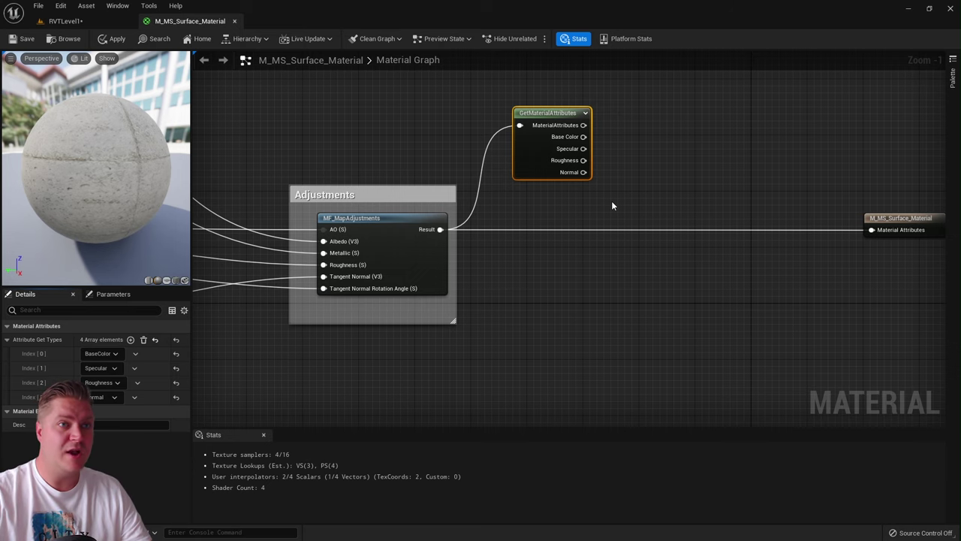
Add a Runtime Virtual Texture Output node beside the GetMaterialAttributes node.
click(726, 92)
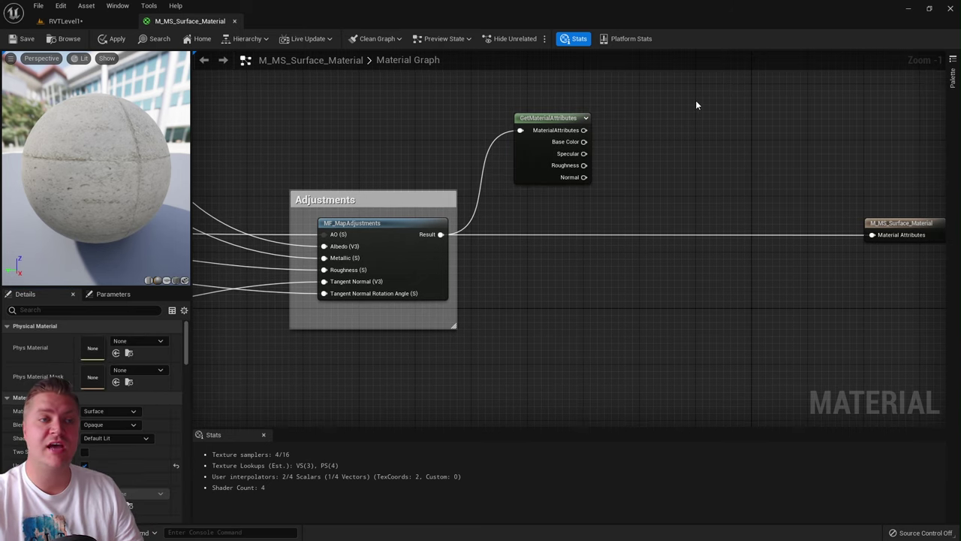
right_click(698, 96)
text(run)
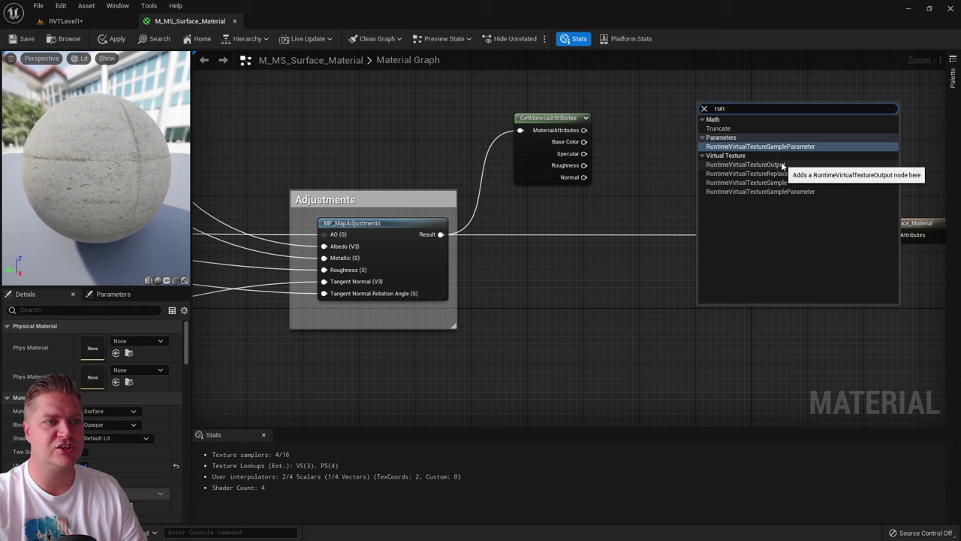
click(724, 164)
mouse_move(756, 115)
mouse_down()
mouse_move(774, 119)
mouse_move(759, 117)
mouse_up()
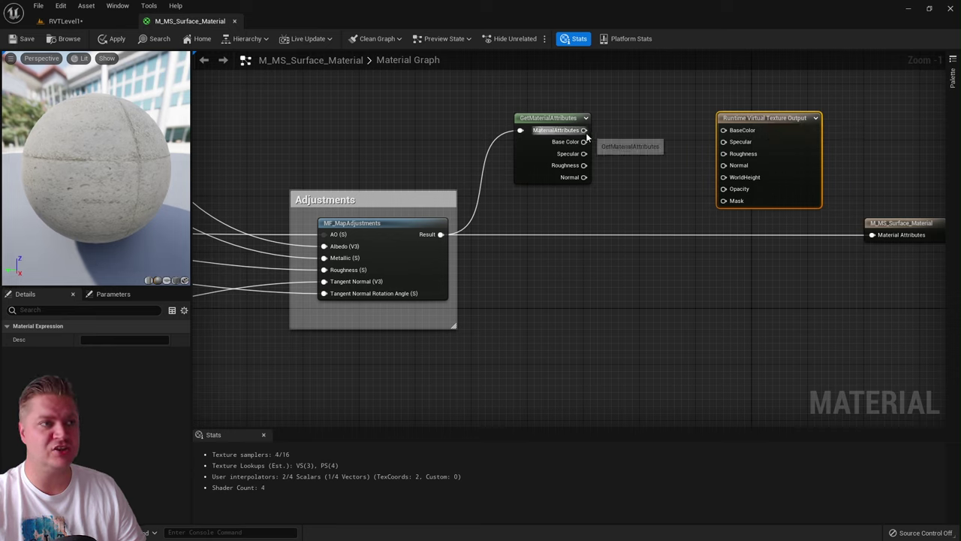
Connect the Base Color, Specular and Roughness attributes to the matching inputs of the Runtime Virtual Texture Output.
drag(584, 141, 723, 141)
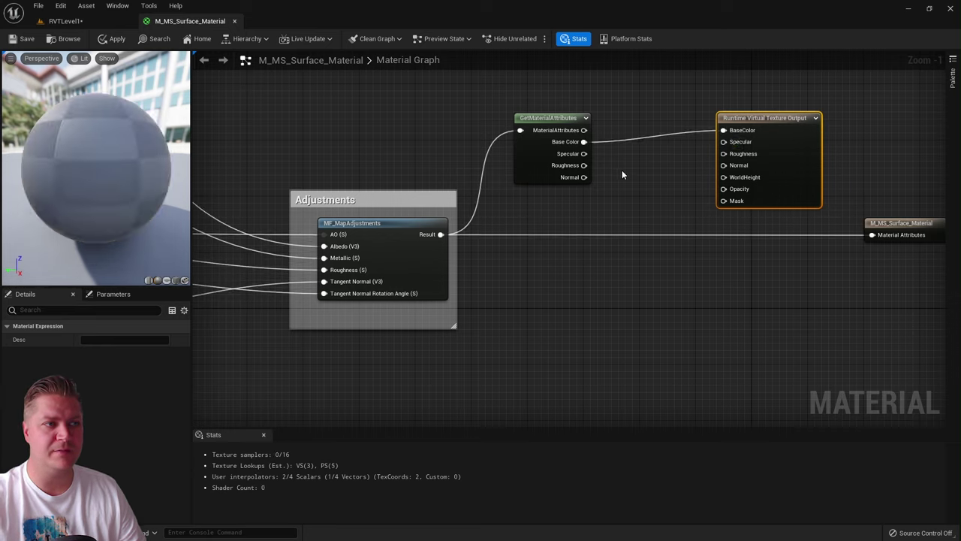
drag(585, 153, 723, 142)
drag(584, 166, 723, 154)
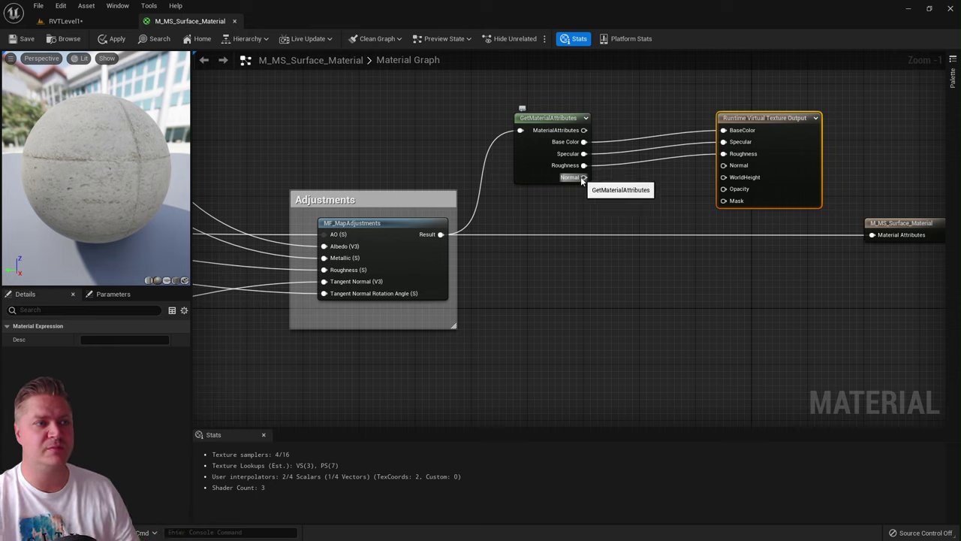
Route the Normal attribute through a tangent-to-world-space TransformVector node into the Runtime Virtual Texture Output's Normal input.
drag(584, 177, 617, 181)
text(tran)
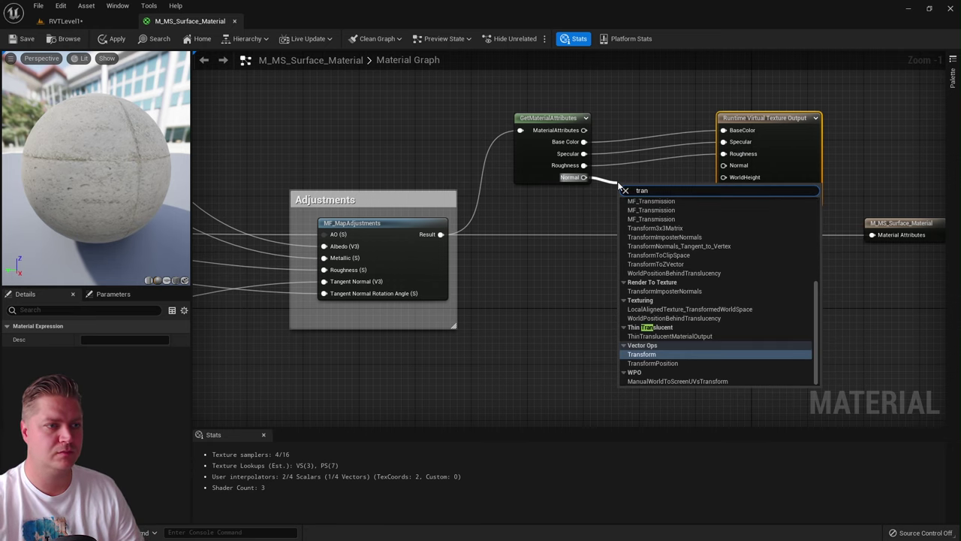
click(643, 354)
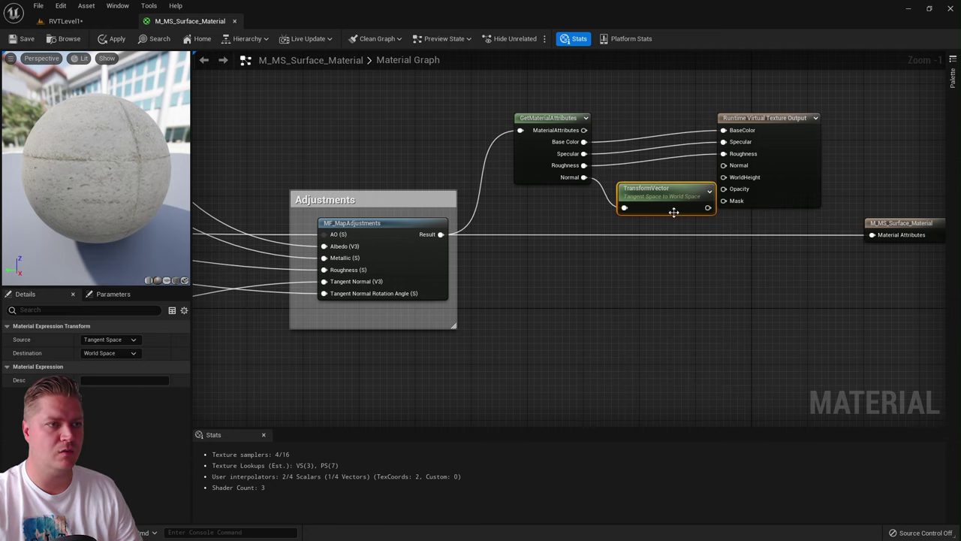
drag(674, 193, 661, 186)
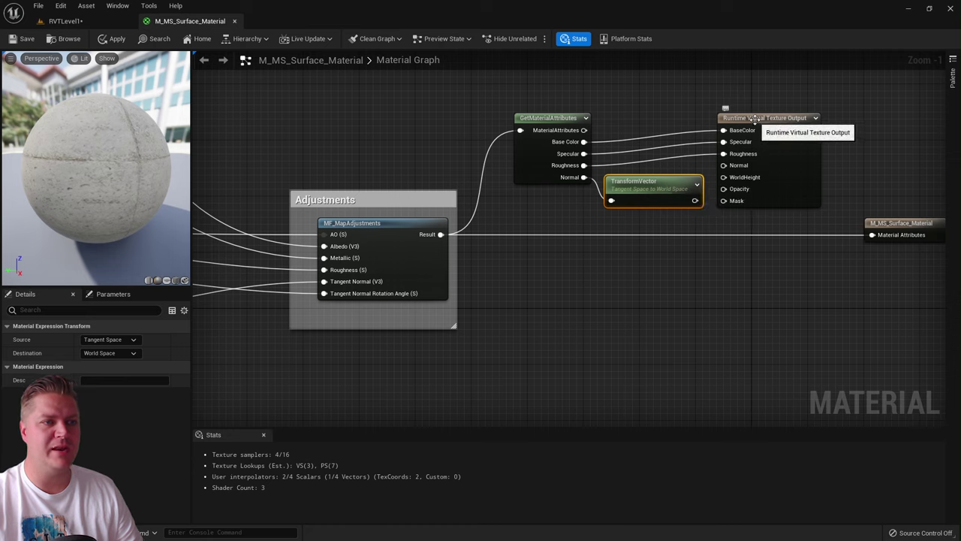
drag(756, 120, 797, 121)
drag(654, 182, 766, 165)
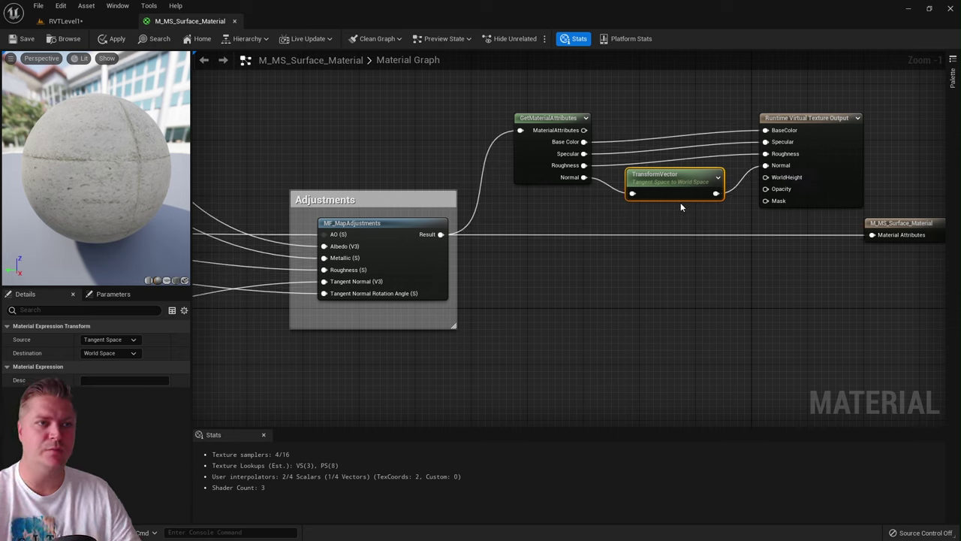
Add an Absolute World Position node and feed it through a ComponentMask limited to B into the WorldHeight input.
right_click(540, 275)
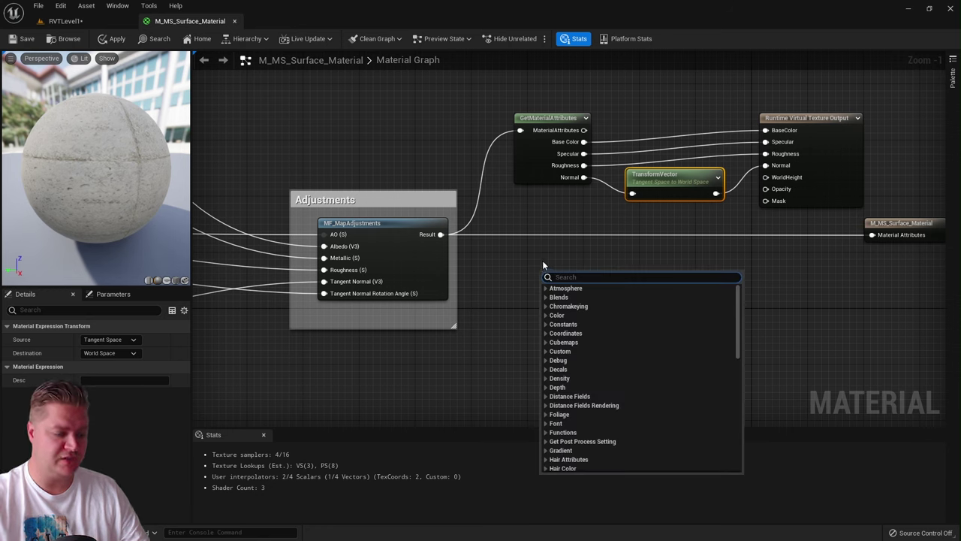
text(wor)
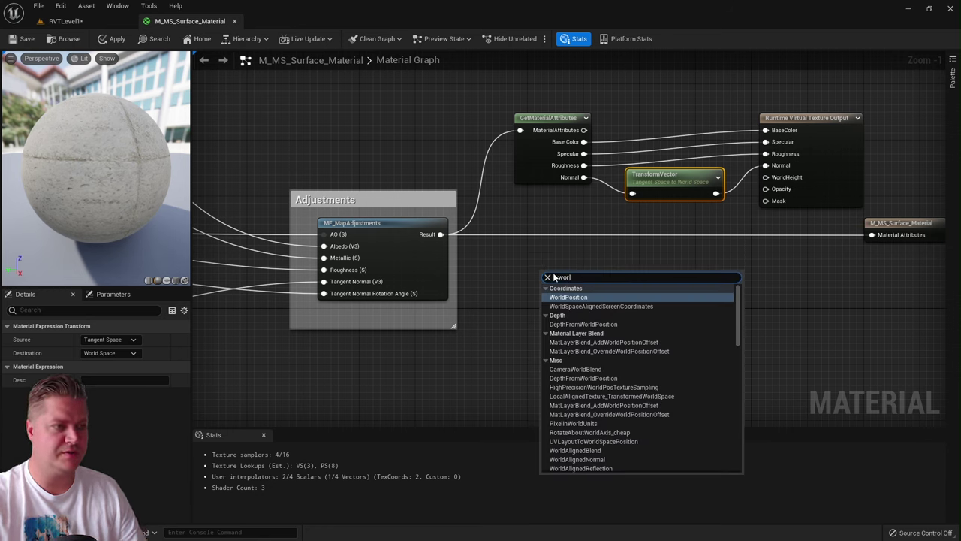
text(l)
click(560, 298)
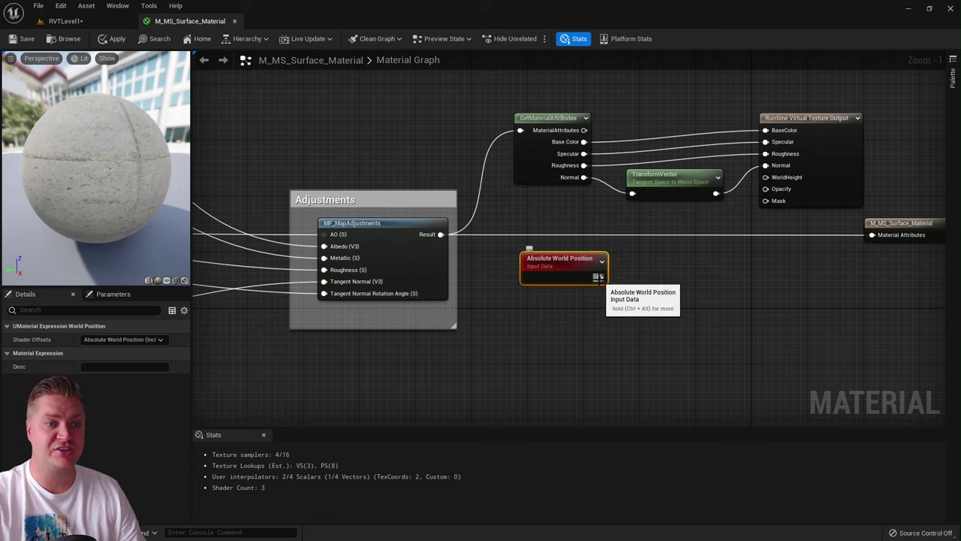
drag(600, 277, 640, 270)
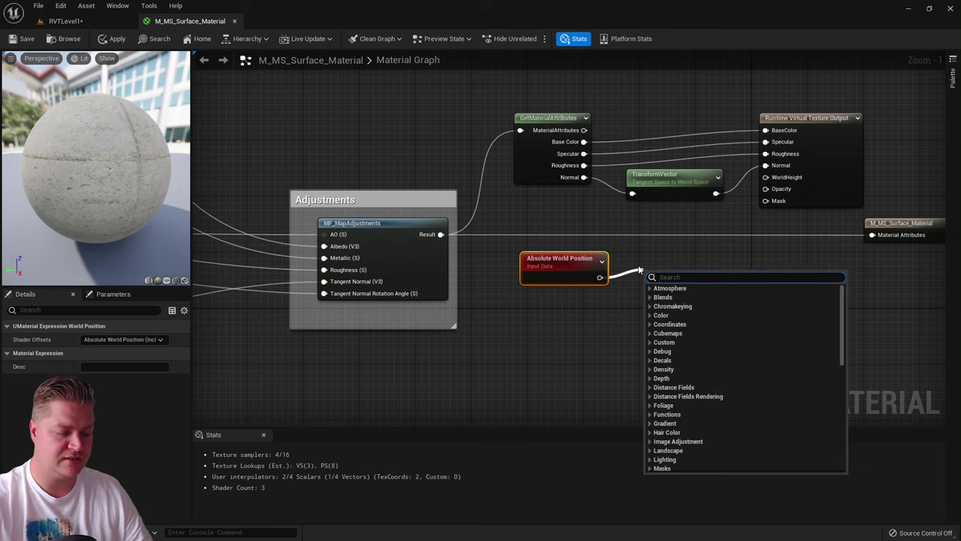
text(comp)
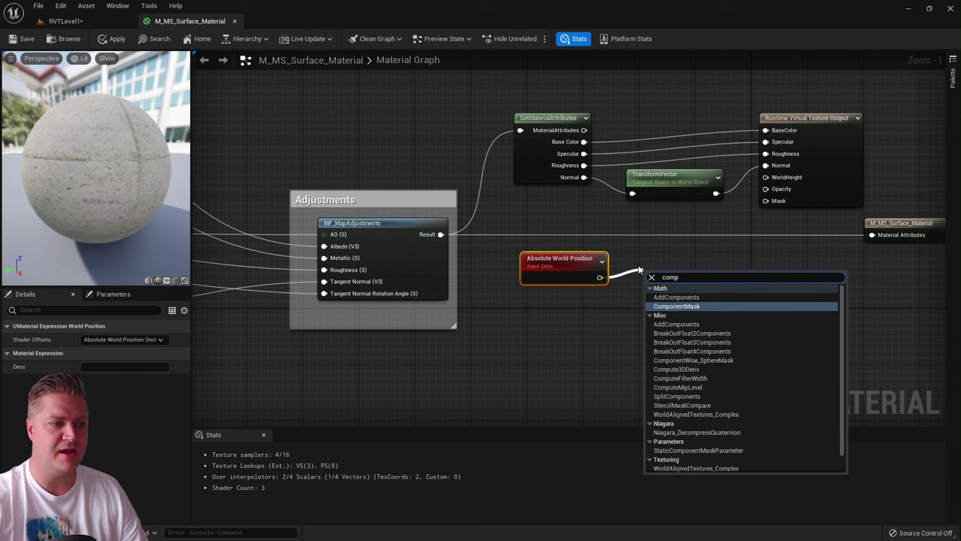
click(701, 305)
drag(679, 280, 684, 254)
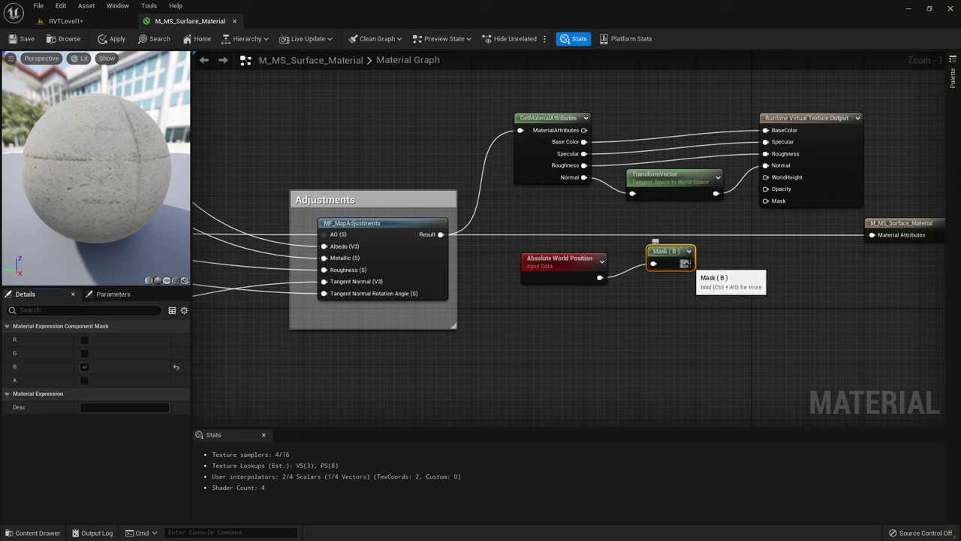
drag(686, 262, 767, 180)
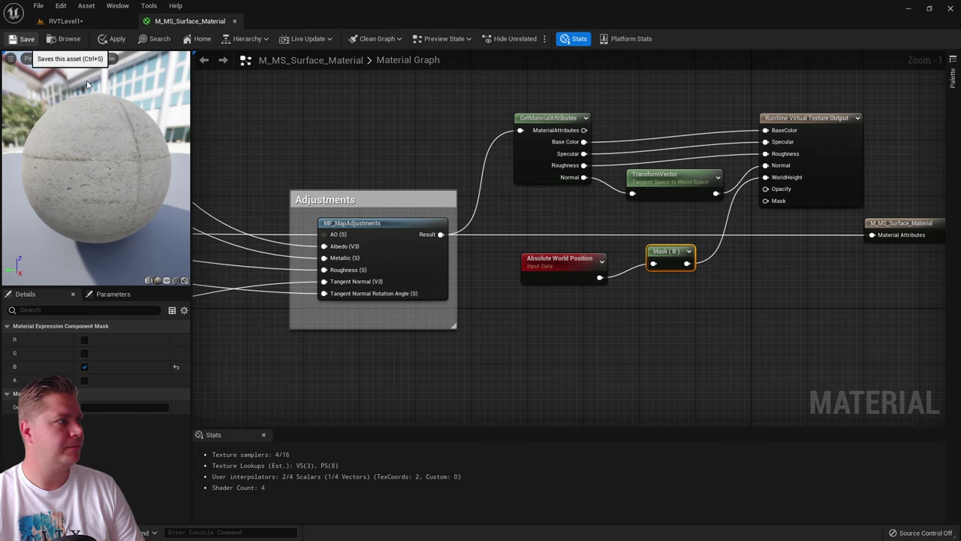
Save M_MS_Surface_Material and return to the RVTLevel1 level.
key(ctrl+s)
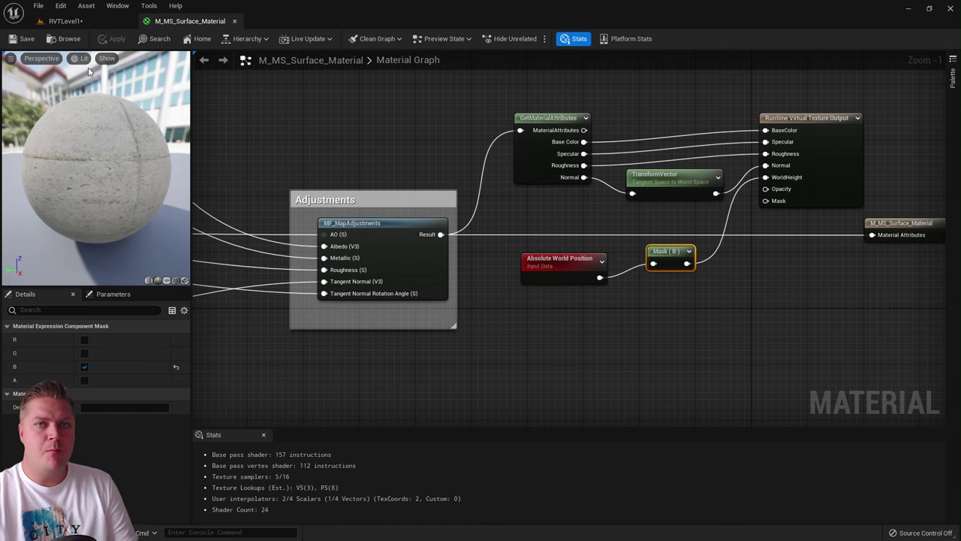
click(66, 21)
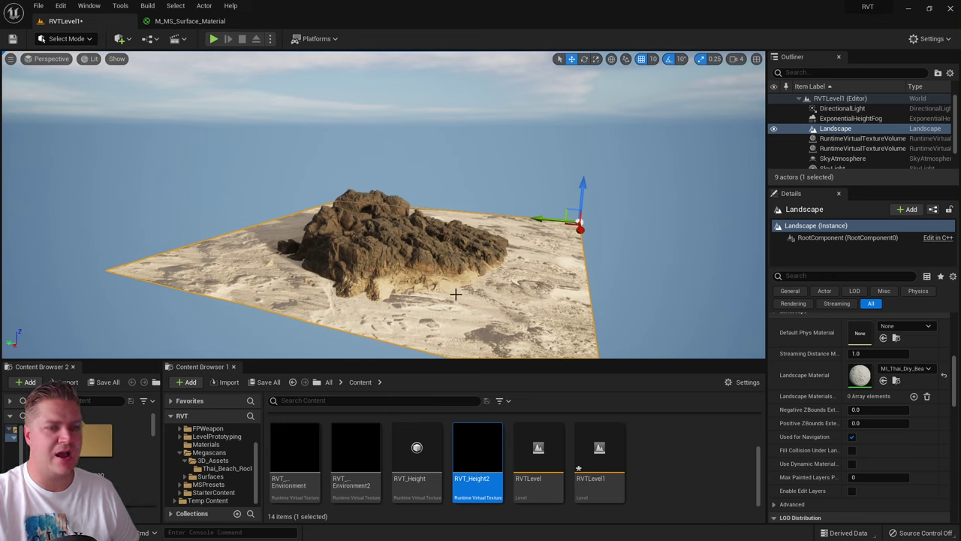
Add two Draw in Virtual Textures elements to the Landscape and assign RVT_Environment2 to the first and RVT_Height2 to the second.
scroll(846, 423, down, 10)
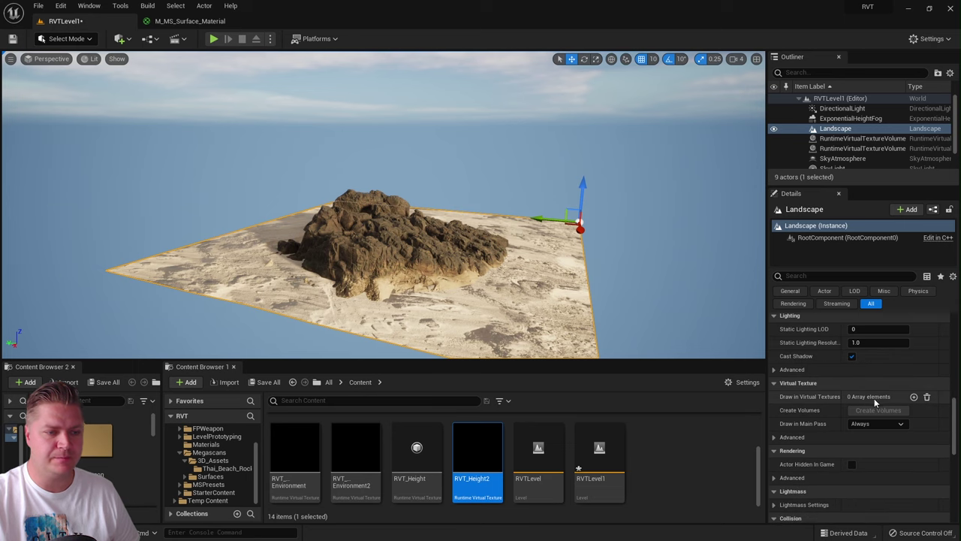
scroll(893, 399, down, 10)
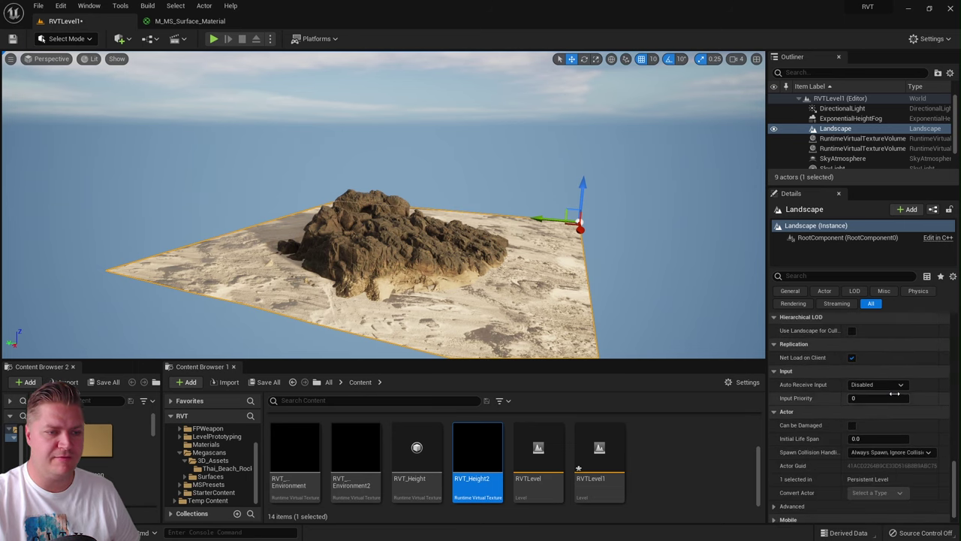
scroll(898, 388, up, 5)
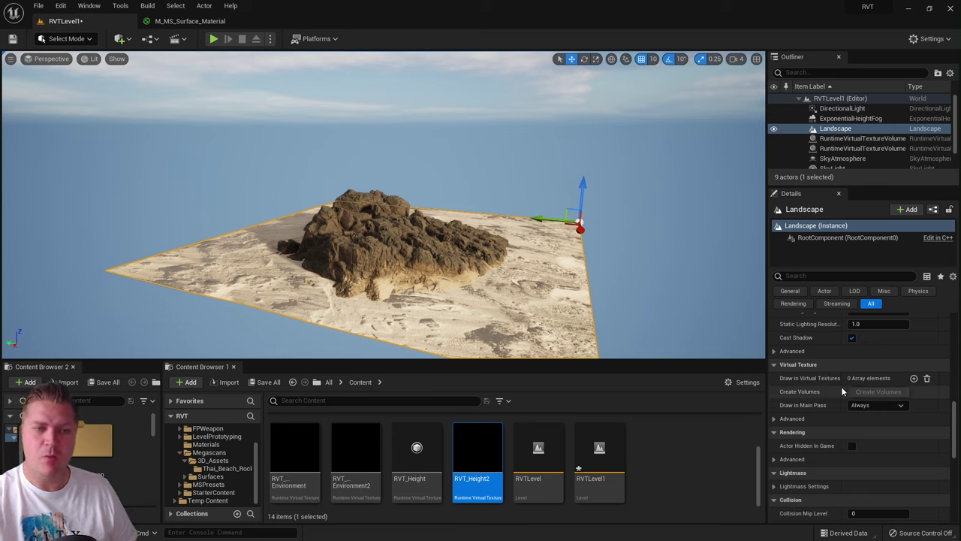
click(913, 379)
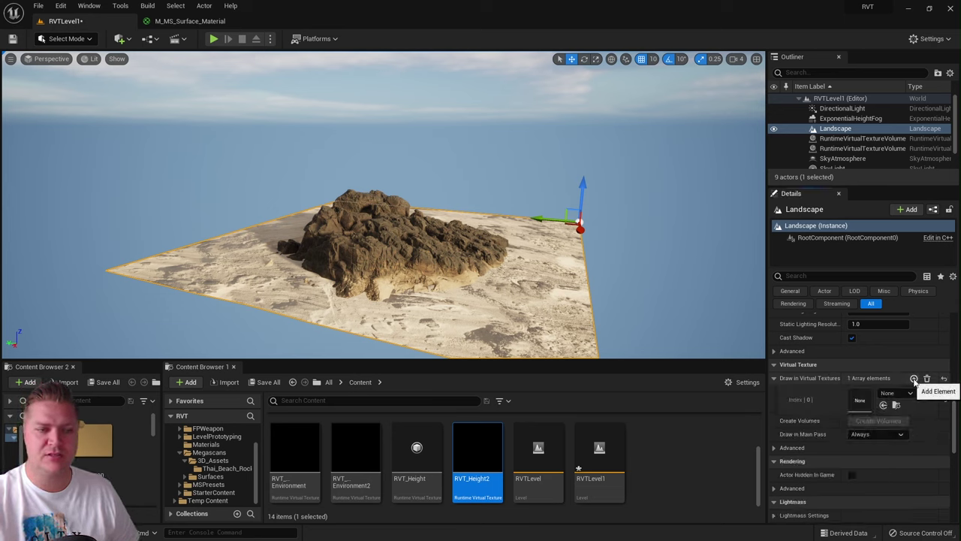
click(913, 378)
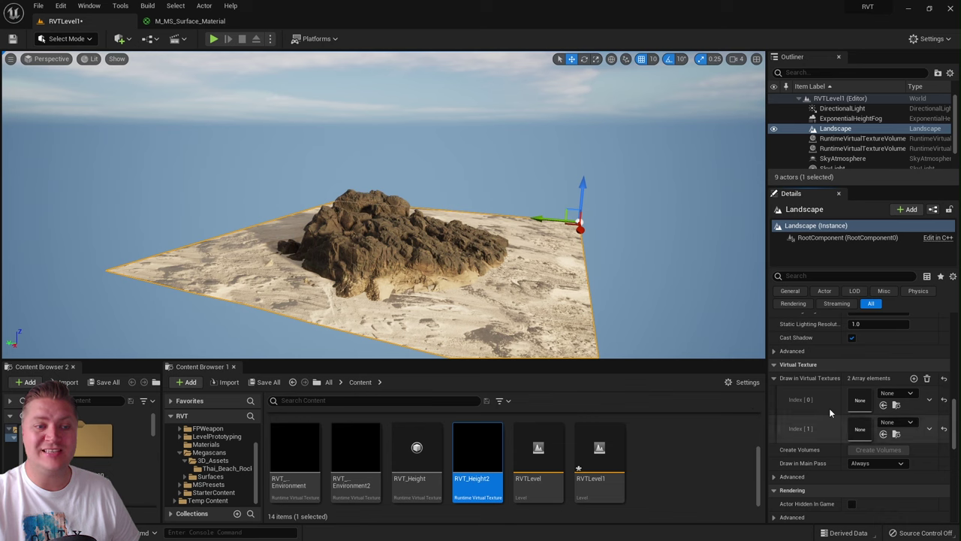
click(909, 393)
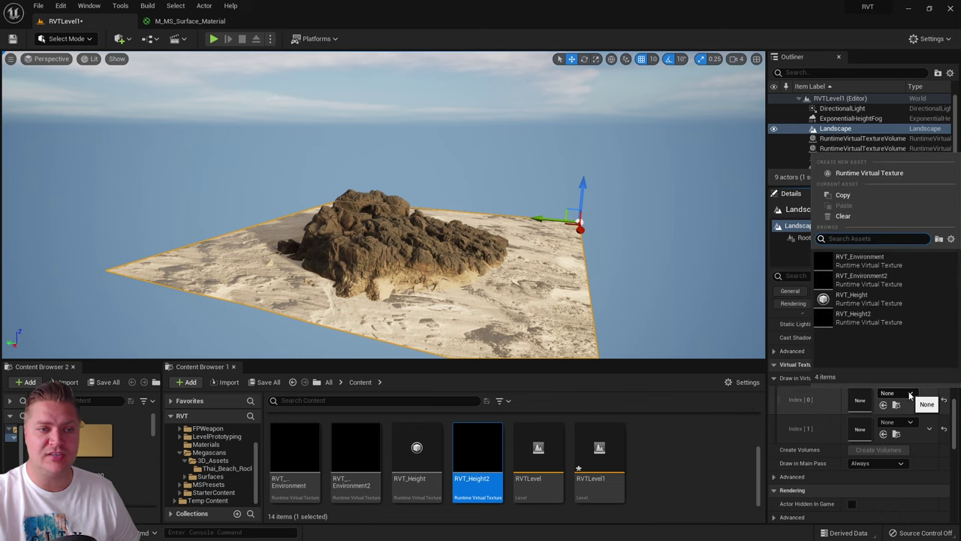
click(867, 280)
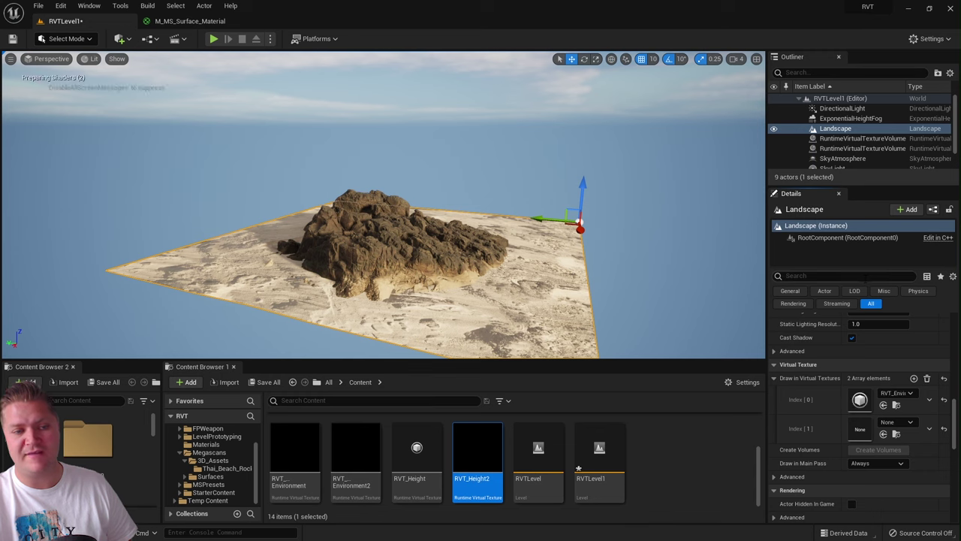
click(904, 422)
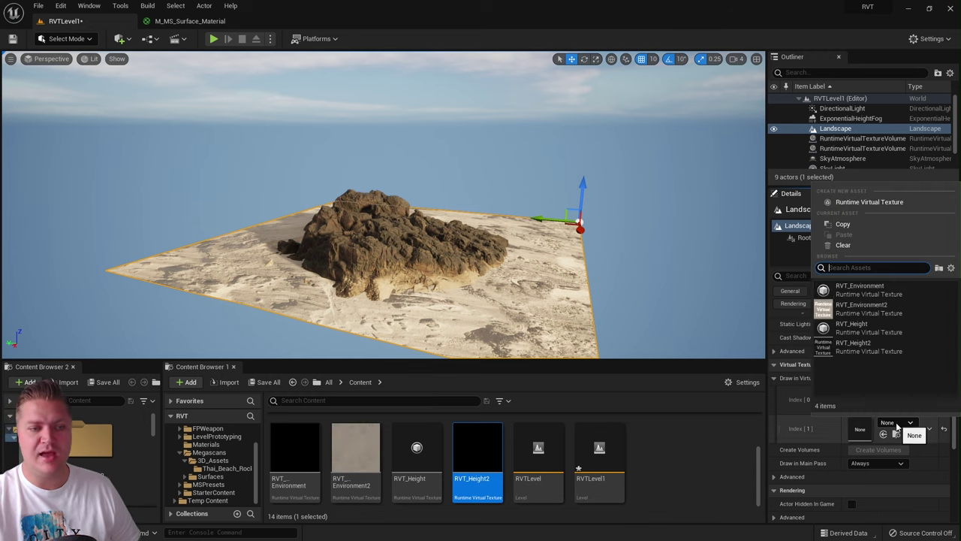
click(873, 343)
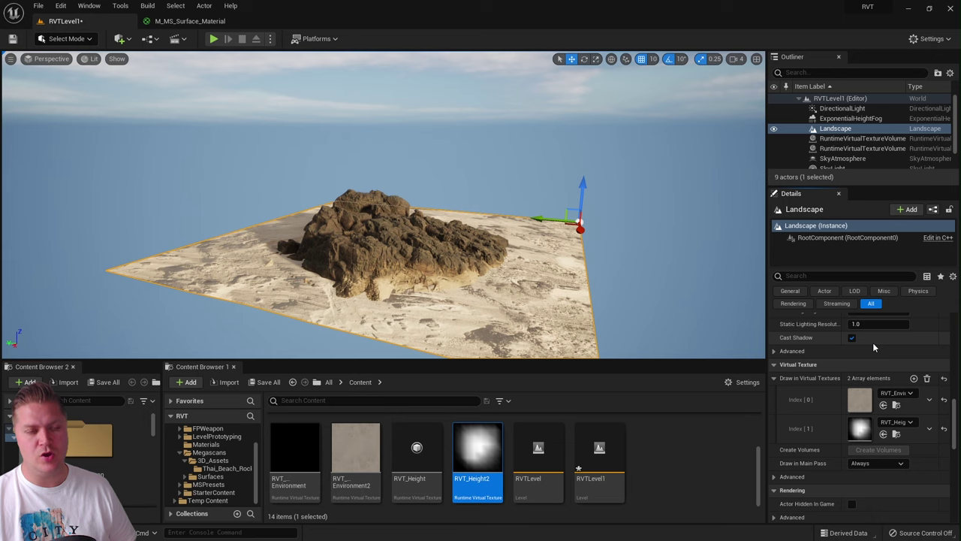
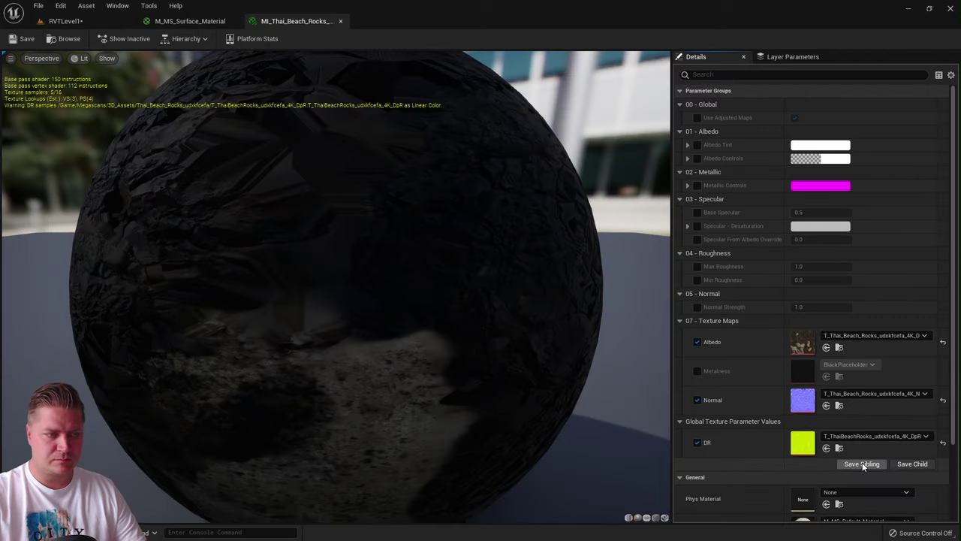
Open the rock material instance's parent M_MS_Default_Material, close the instance, and bring the parent's material graph into view.
scroll(697, 221, down, 3)
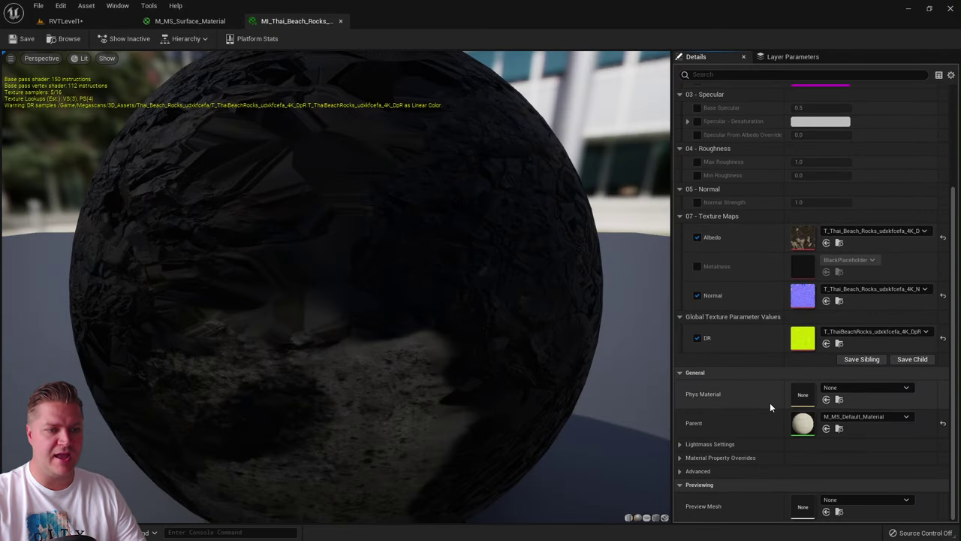
double_click(803, 422)
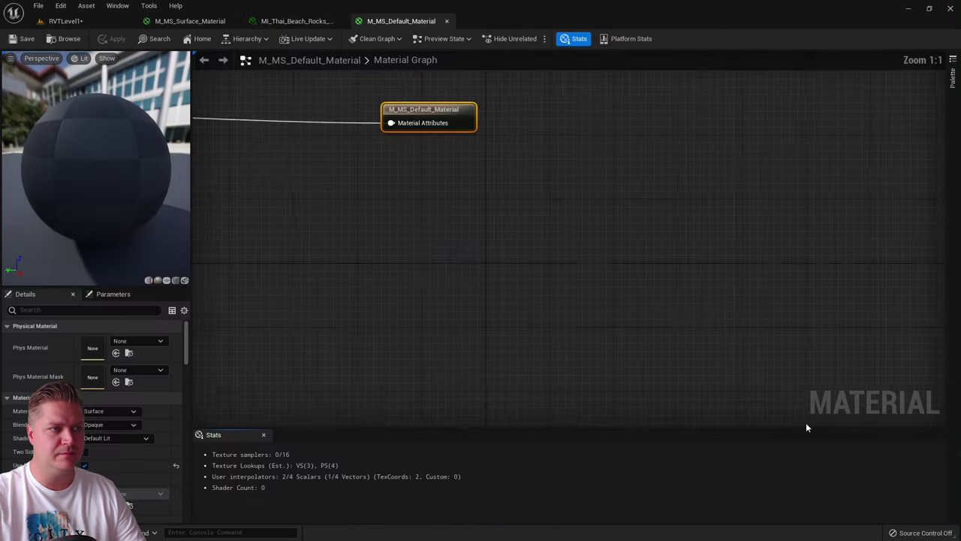
click(304, 22)
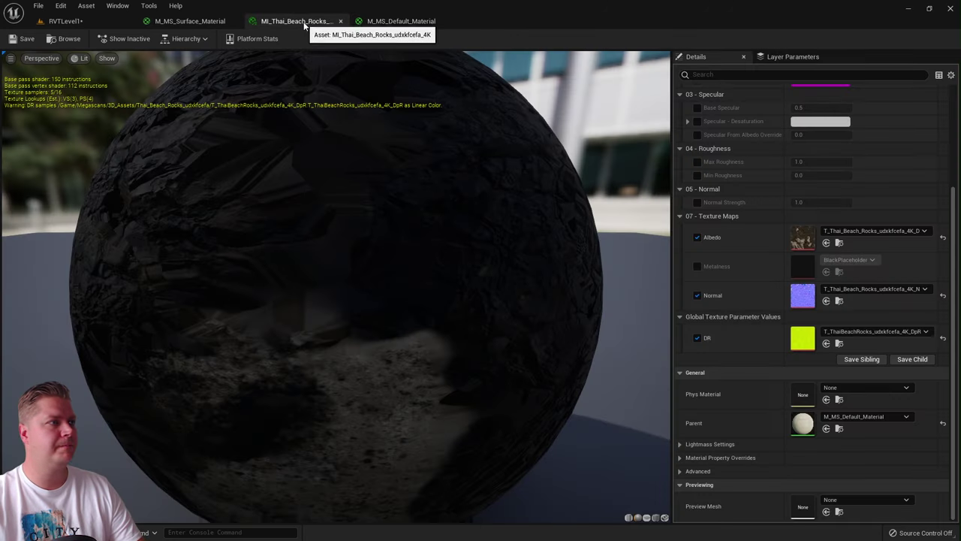
click(340, 21)
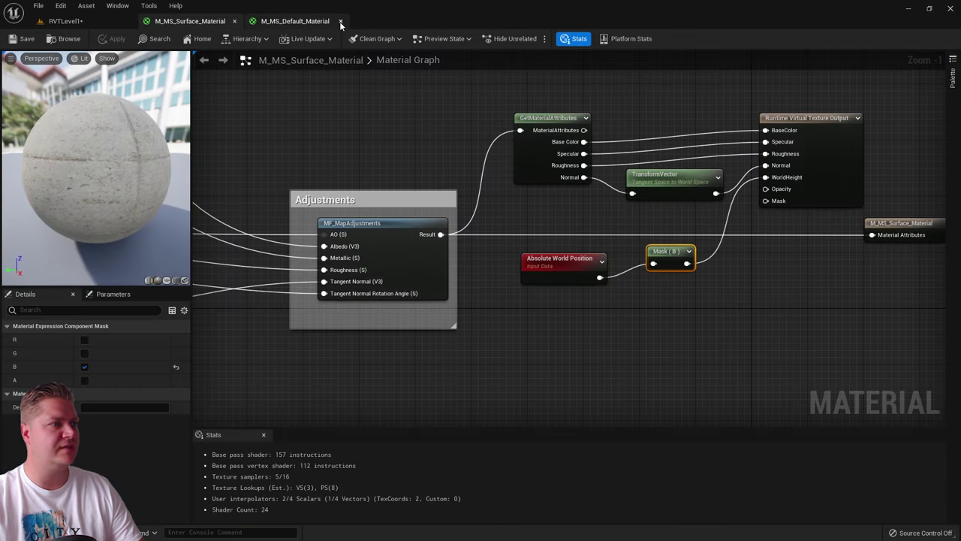
click(297, 21)
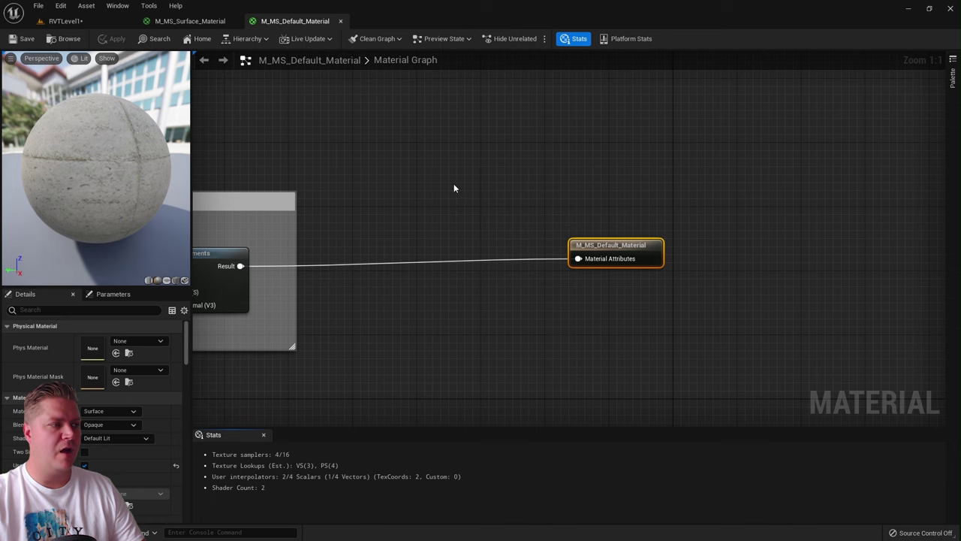
Move the M_MS_Default_Material output node farther away from the Adjustments group to make room for new nodes.
scroll(454, 187, down, 4)
drag(691, 199, 875, 204)
scroll(639, 211, up, 4)
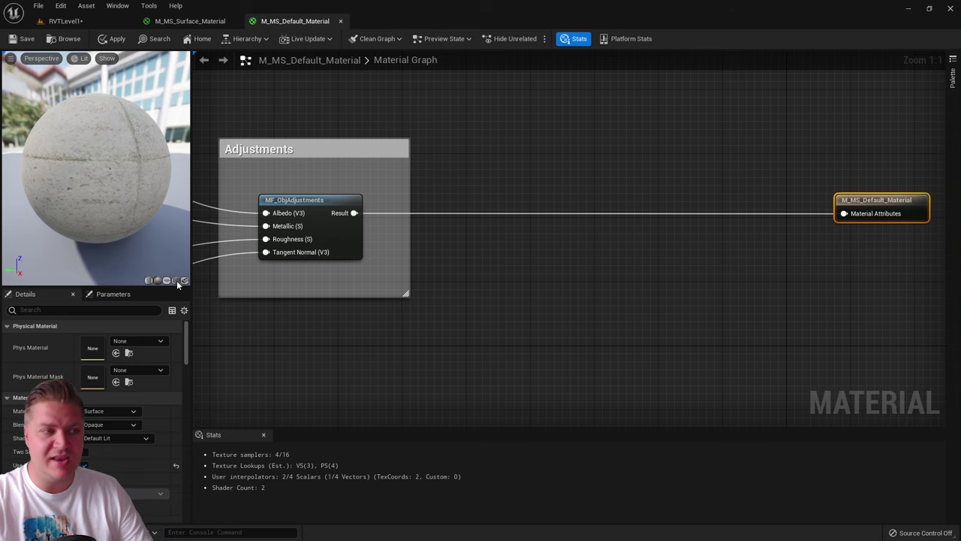
Add a WorldPosition node and place it below the Adjustments group.
right_click(361, 342)
text(wo)
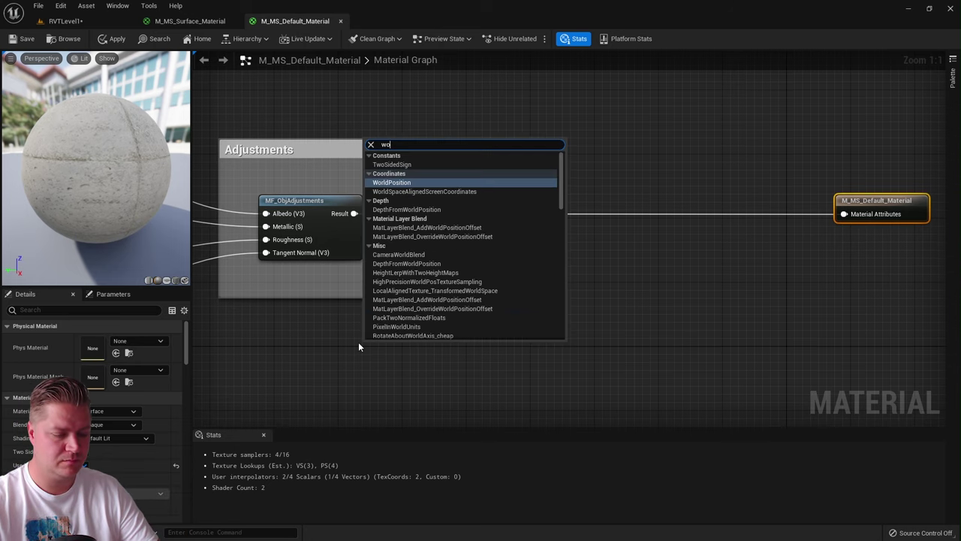
text(rld)
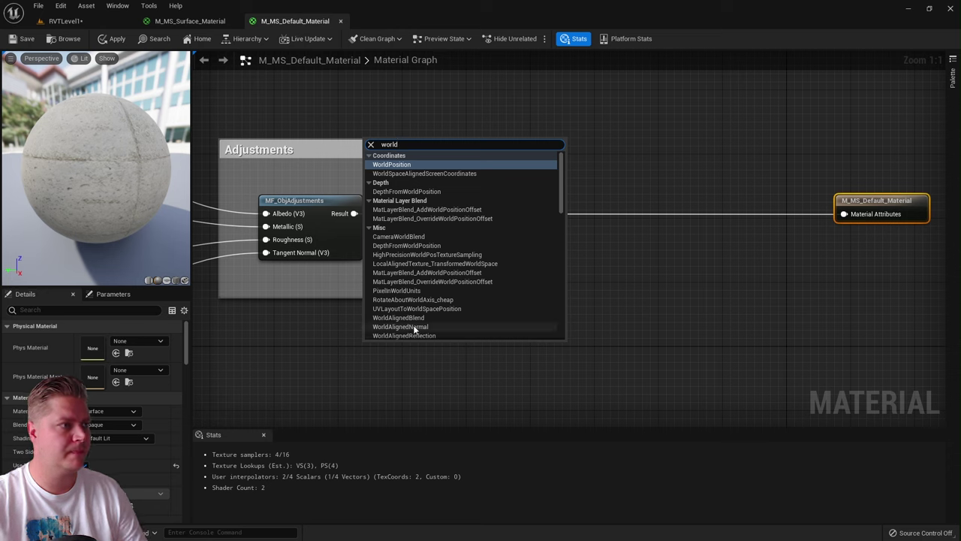
click(394, 165)
drag(431, 347, 390, 335)
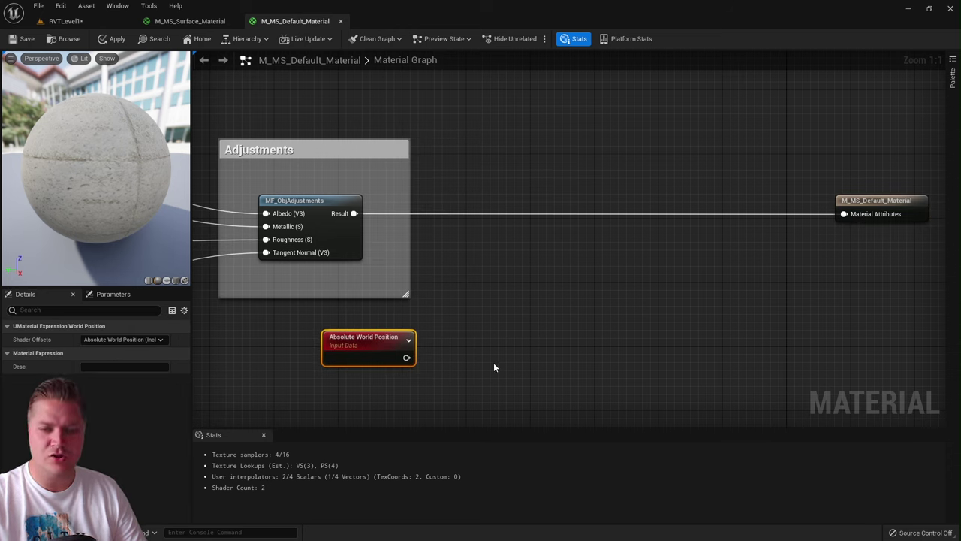
Add a RuntimeVirtualTextureSample node below the Absolute World Position node and assign RVT_Height2 as its virtual texture.
right_drag(493, 367, 511, 299)
right_click(445, 330)
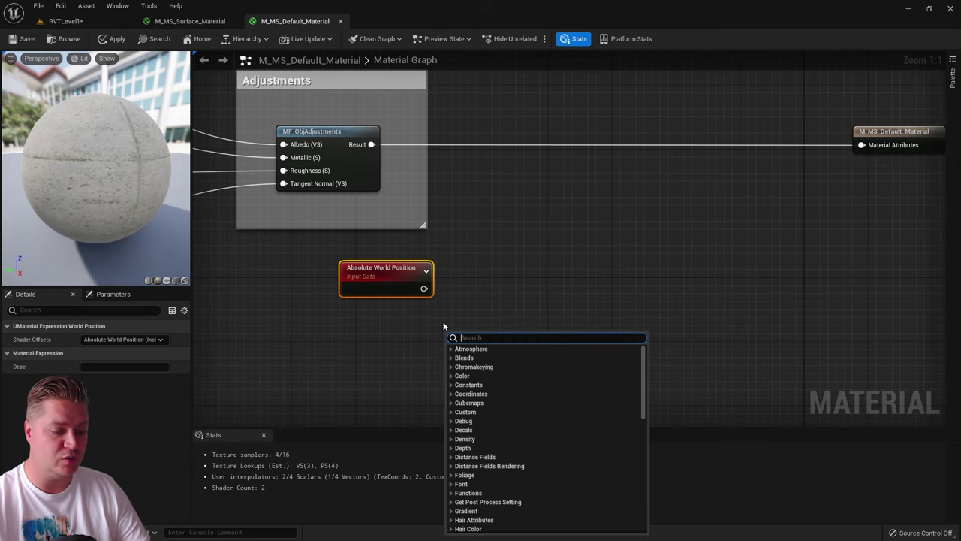
text(runt)
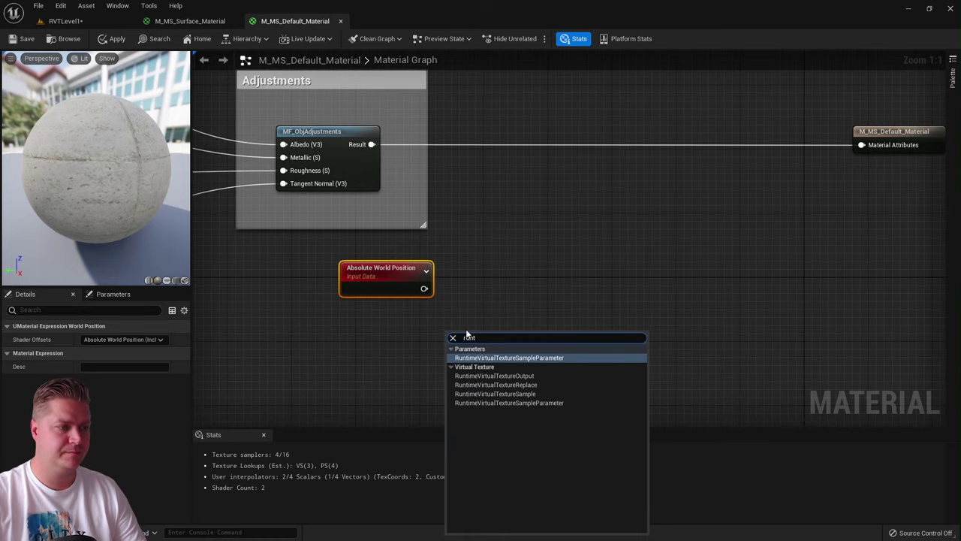
click(505, 394)
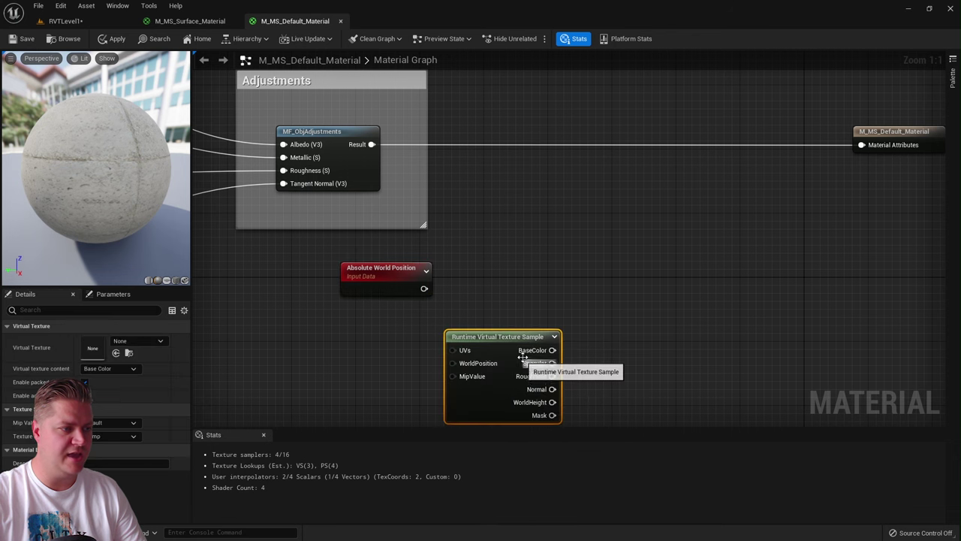
drag(521, 337, 398, 316)
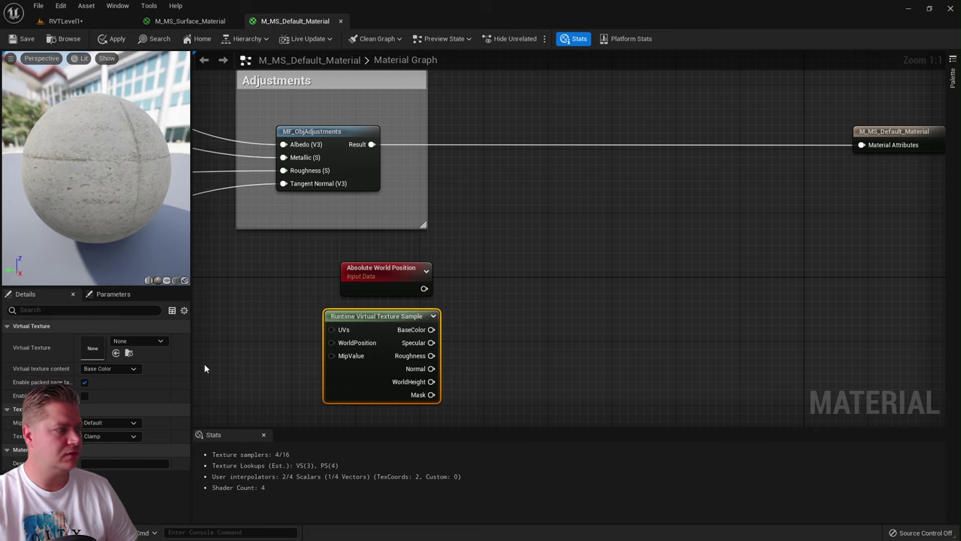
click(129, 341)
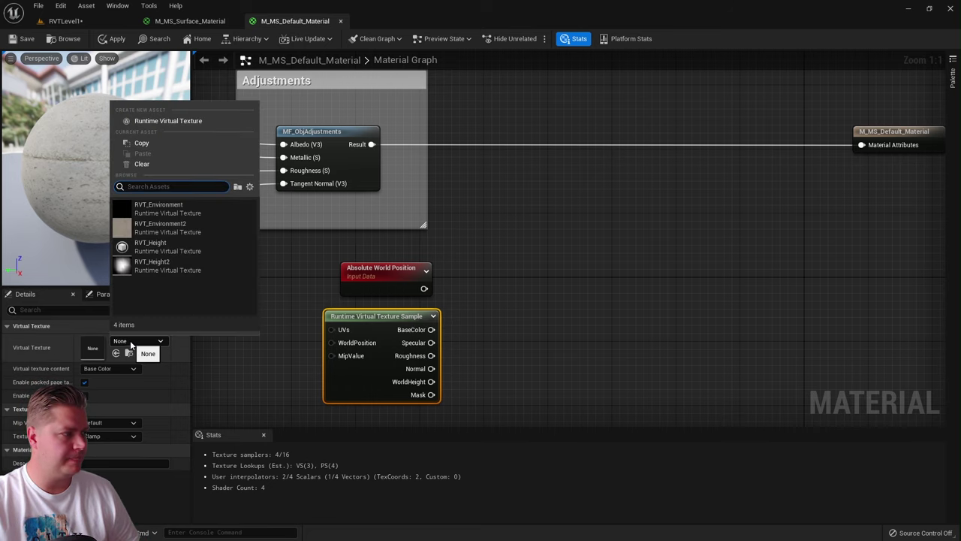
click(148, 265)
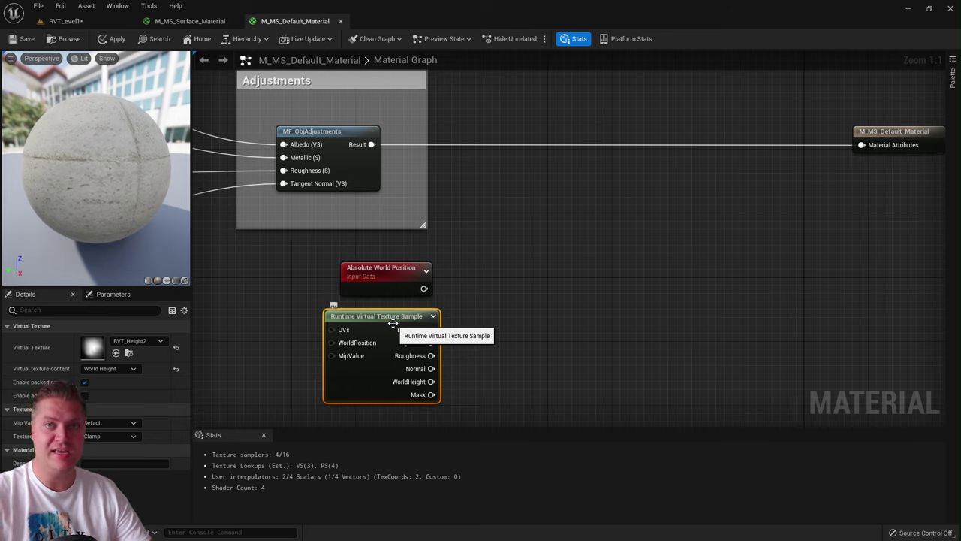
Feed Absolute World Position into a new ComponentMask node with only the B channel enabled.
drag(379, 269, 472, 268)
text(compon)
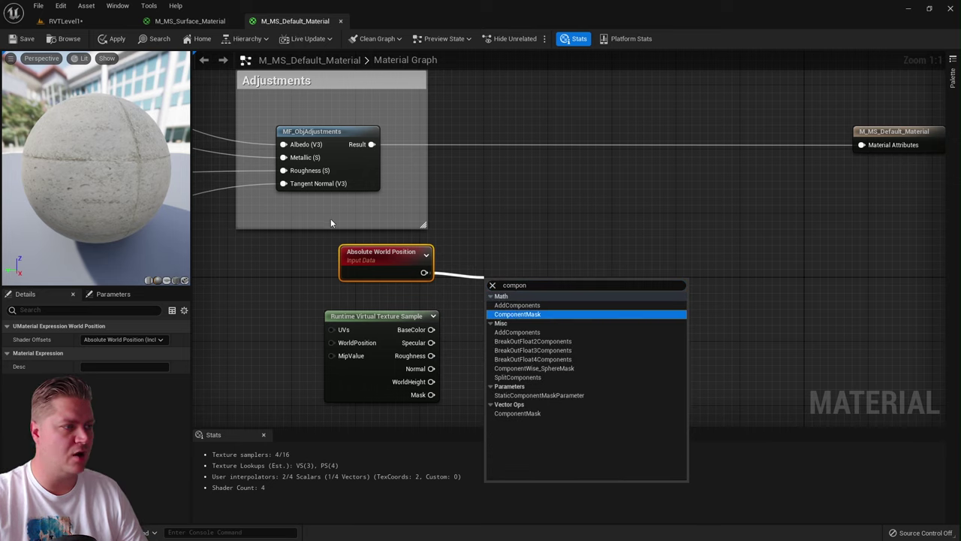
click(516, 315)
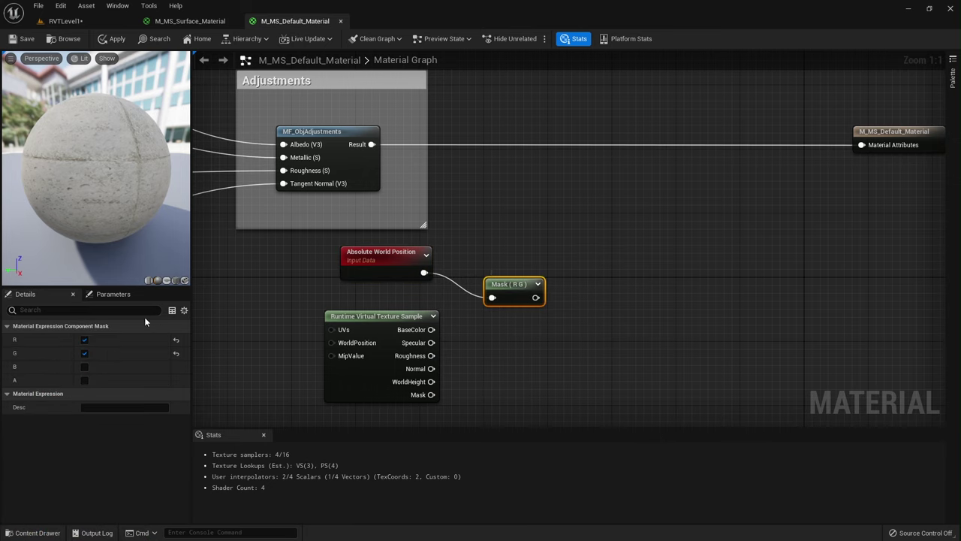
click(84, 340)
click(84, 353)
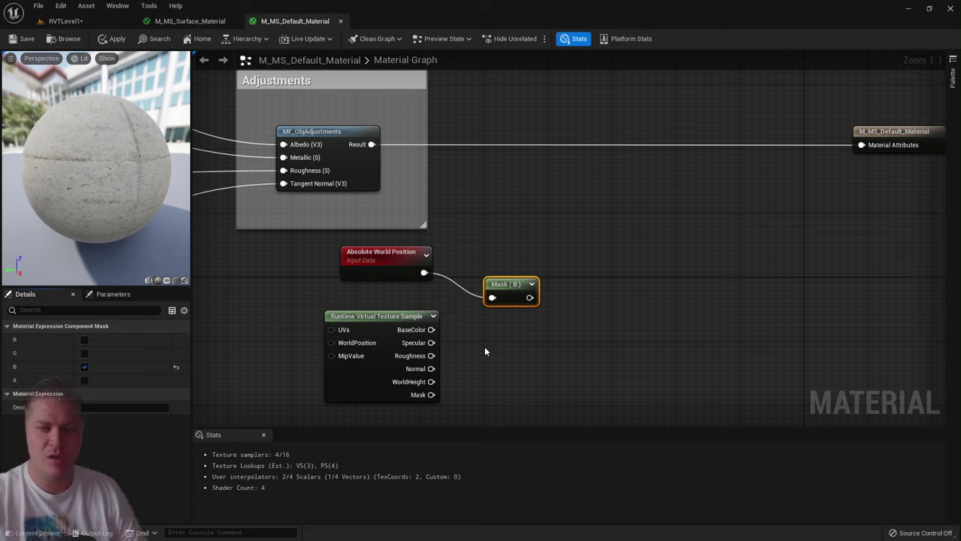
Add a Subtract node with the B mask in input A and the Runtime Virtual Texture Sample's WorldHeight in input B.
drag(529, 297, 576, 308)
text(sub)
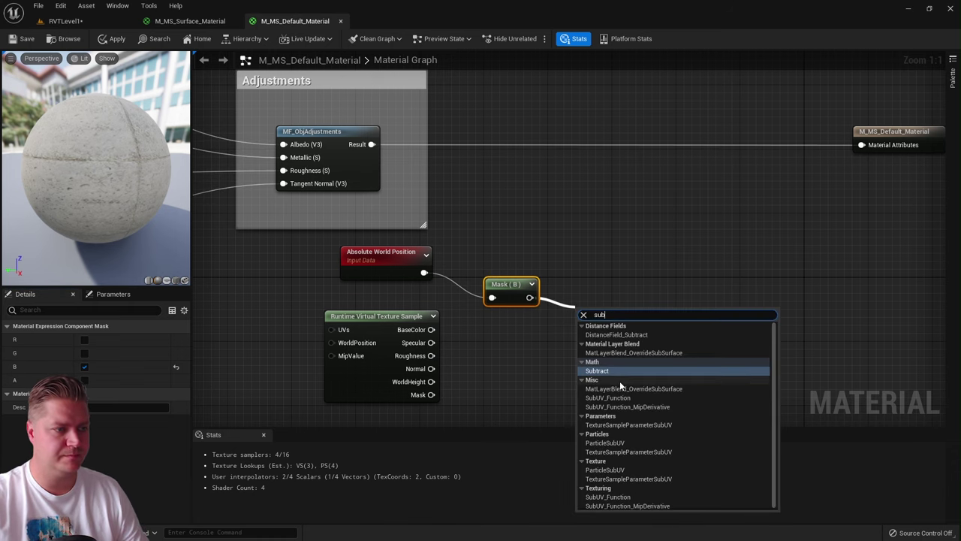
click(608, 371)
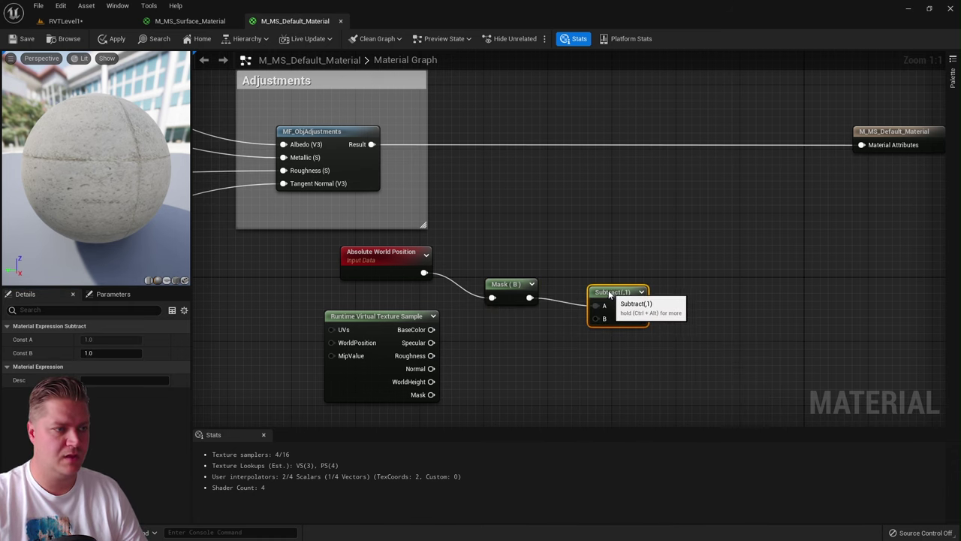
drag(609, 294, 601, 295)
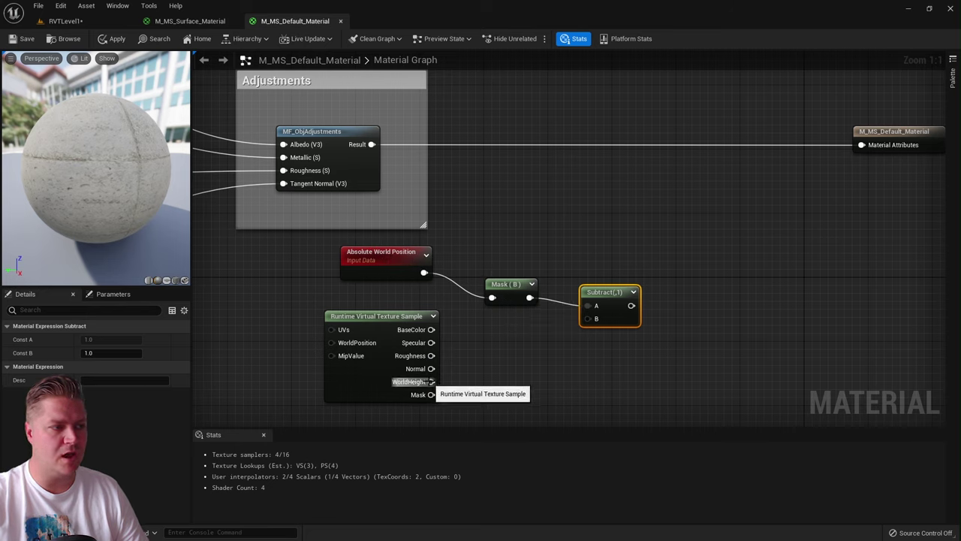
drag(432, 381, 588, 318)
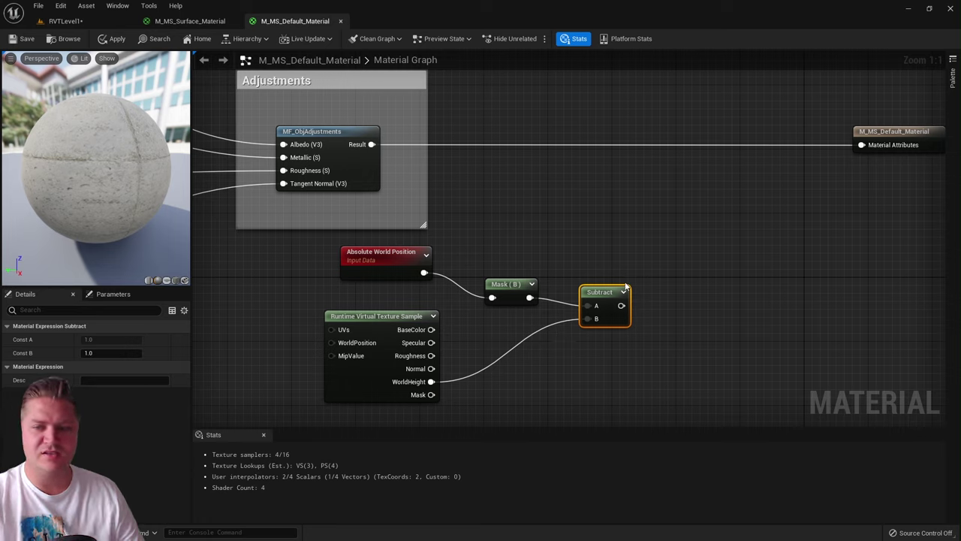
Feed the Subtract result into input A of a new Divide node.
drag(620, 306, 687, 297)
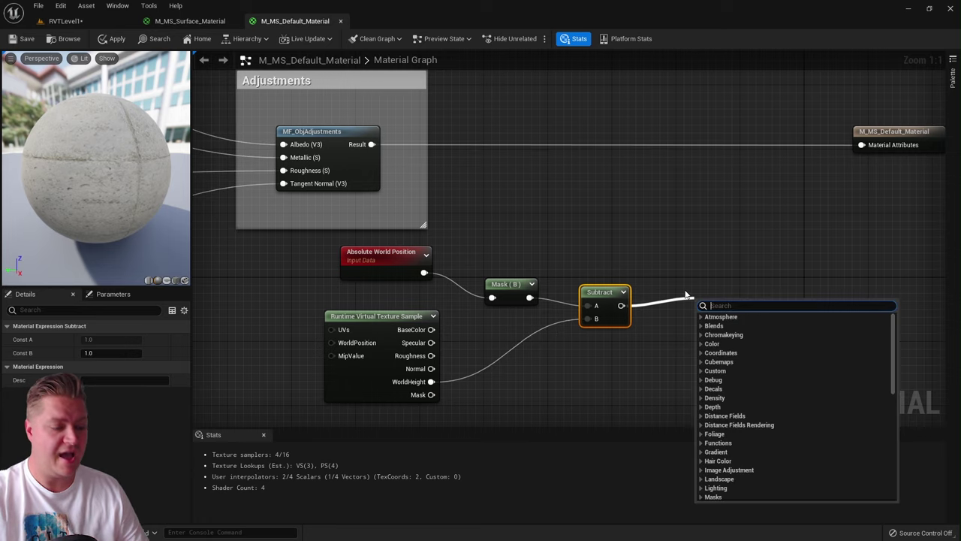
text(div)
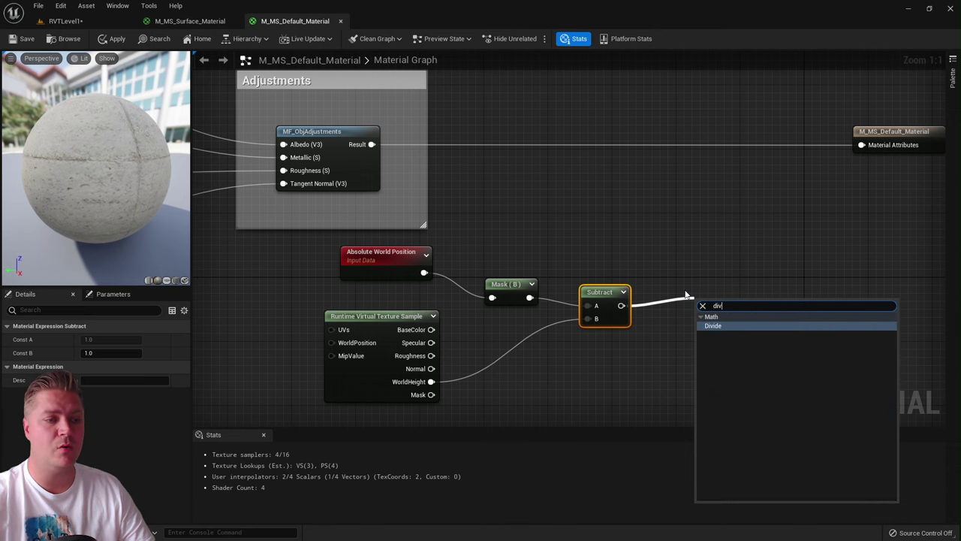
click(725, 325)
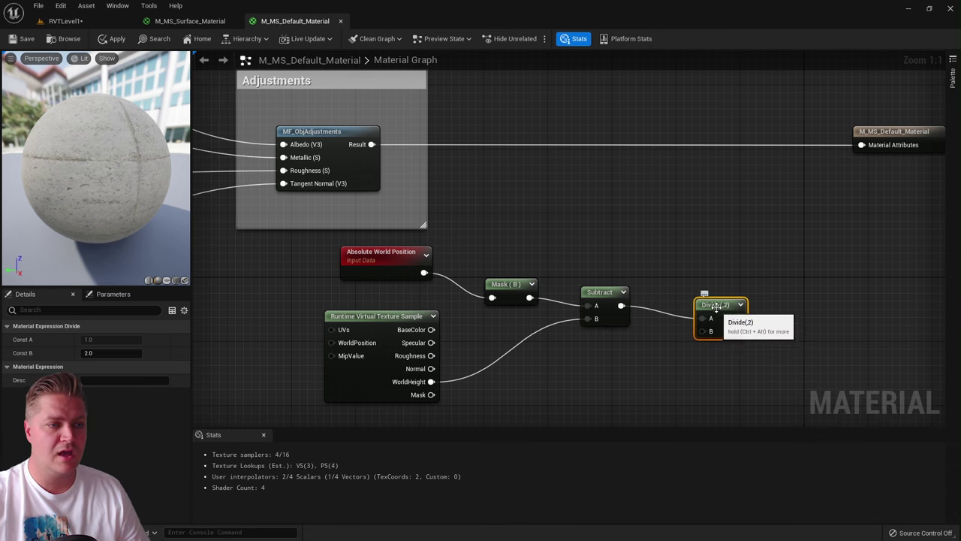
Align the Divide node beside the Subtract node and set its Const B to 10.
drag(711, 286, 704, 295)
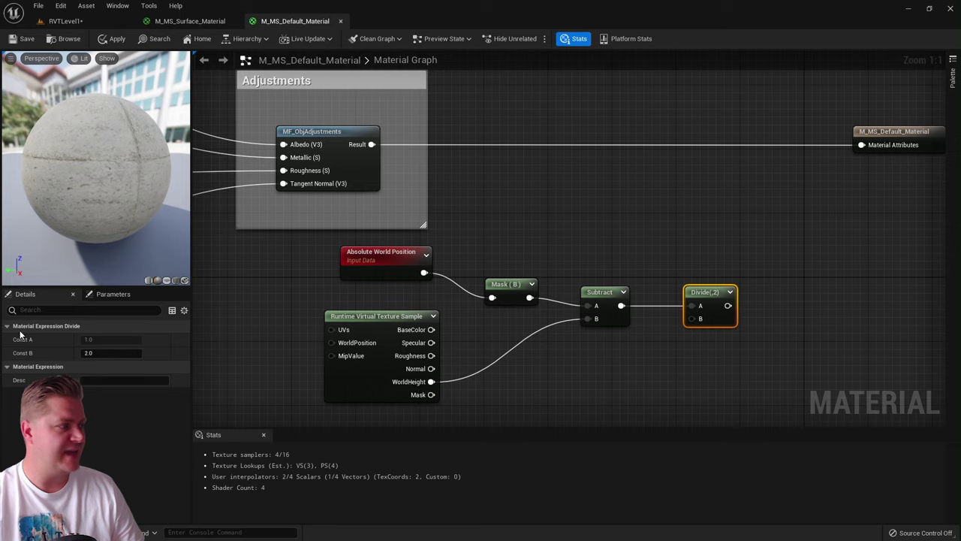
click(107, 351)
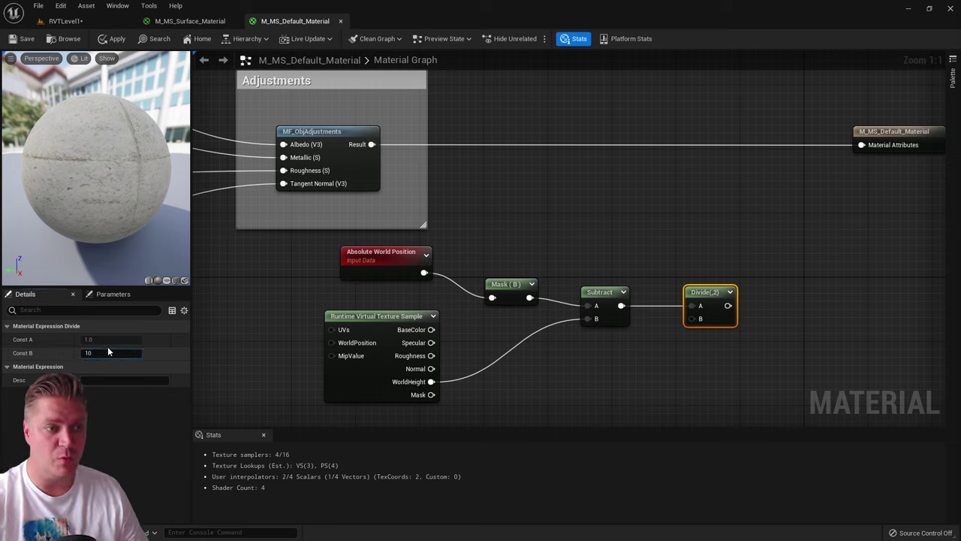
text(10)
key(Return)
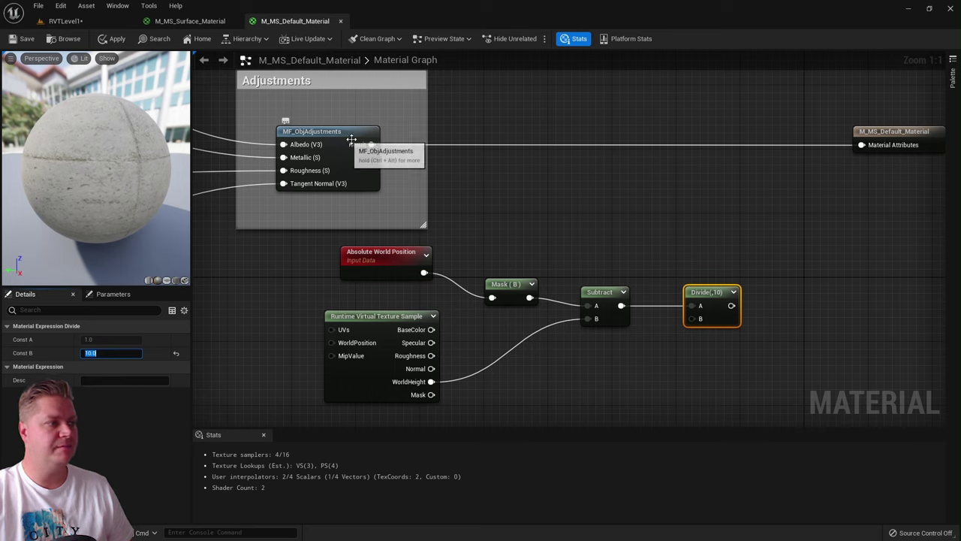
Add a BlendMaterialAttributes node with MF_ObjAdjustments' Result in input A and place it before the material output node.
drag(370, 144, 498, 147)
text(bl)
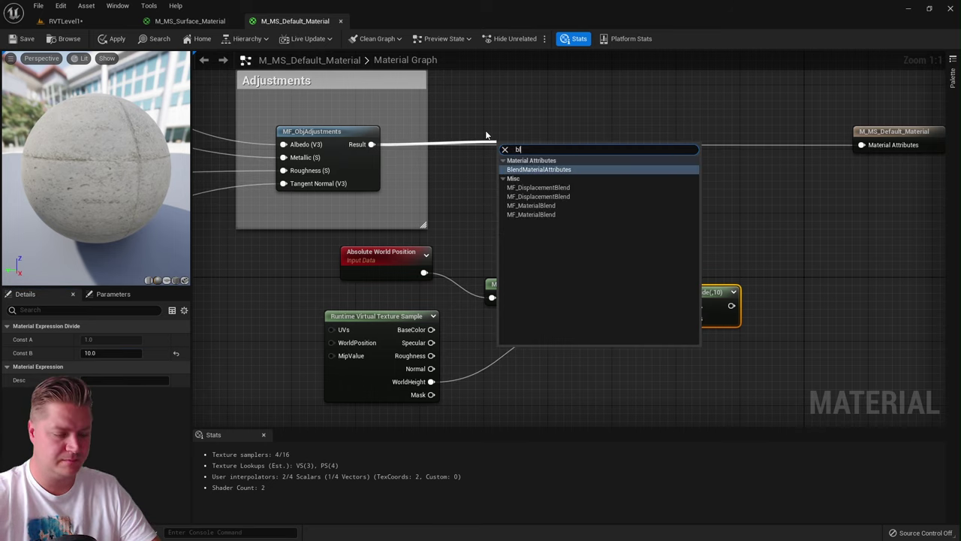
text(end)
key(Return)
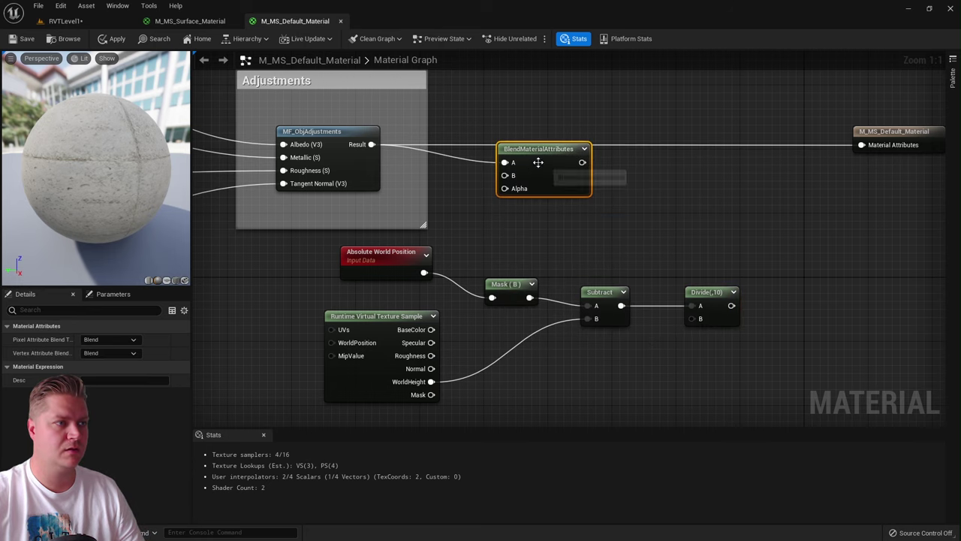
drag(554, 152, 688, 136)
click(462, 214)
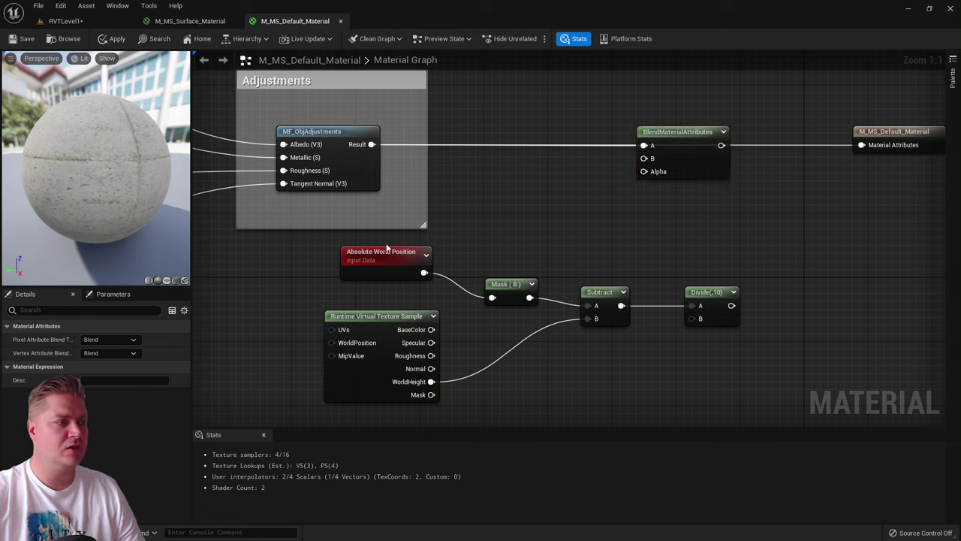
Shift the height-mask node chain back beneath the Adjustments group and connect the Divide output to the BlendMaterialAttributes Alpha.
drag(386, 244, 696, 363)
drag(722, 295, 431, 319)
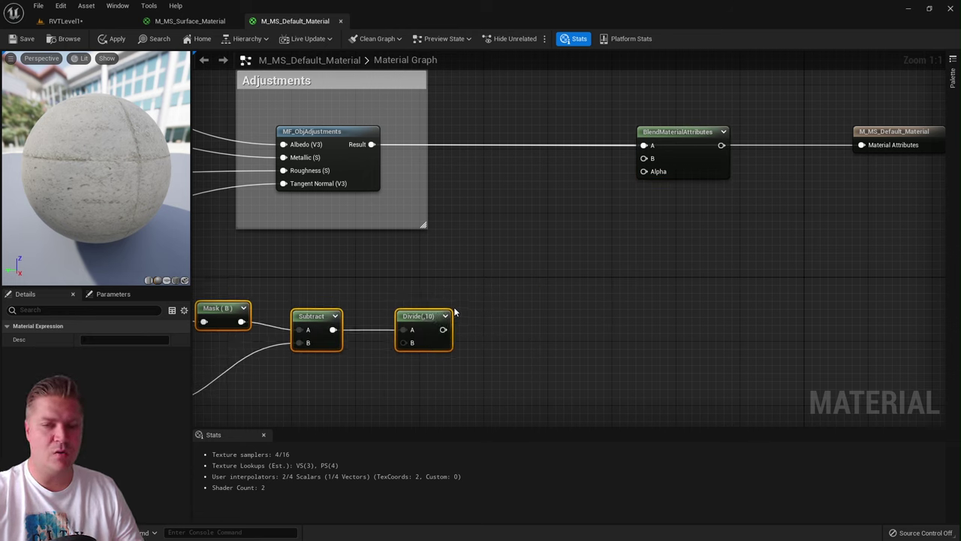
drag(443, 329, 643, 174)
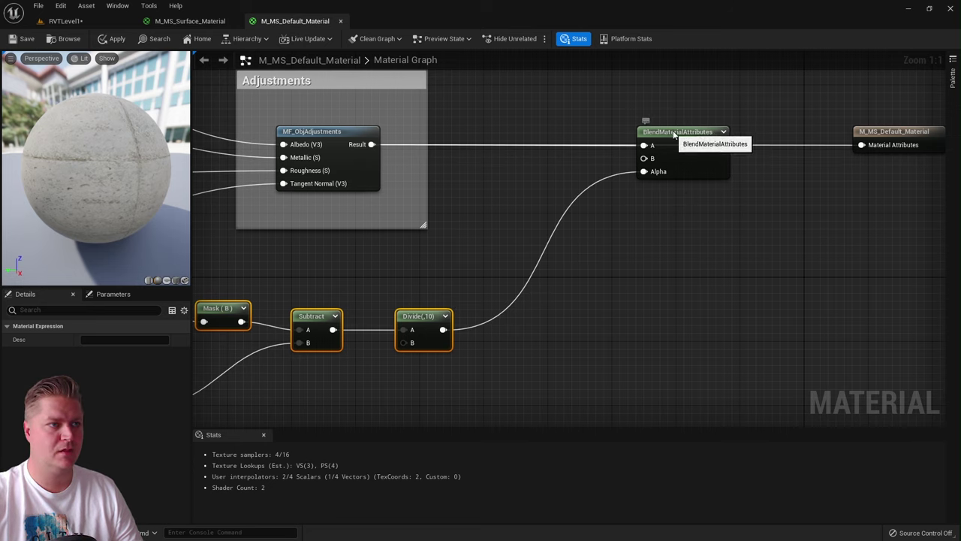
drag(671, 136, 677, 136)
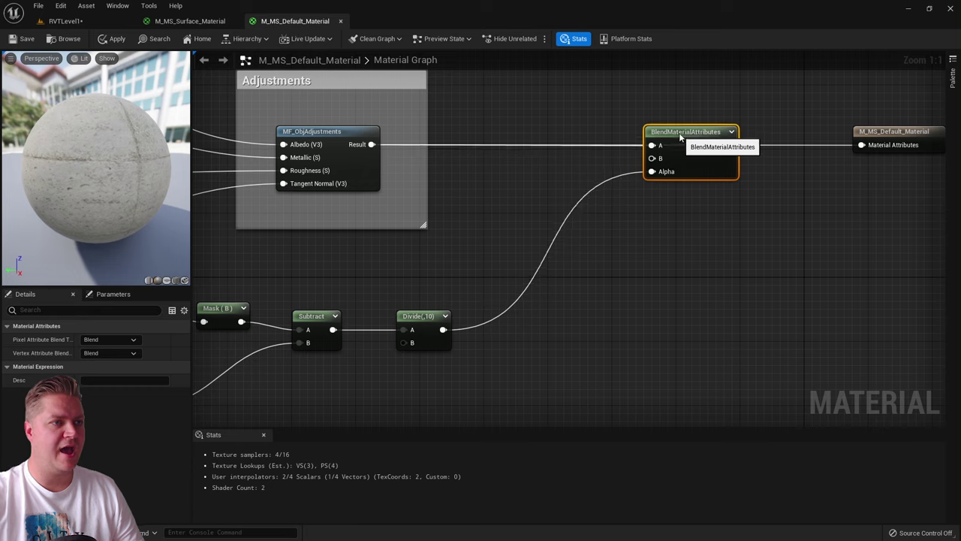
Feed MF_ObjAdjustments' Result into BlendMaterialAttributes input B instead of A, and connect the blend's output to the material's Material Attributes.
drag(372, 144, 653, 158)
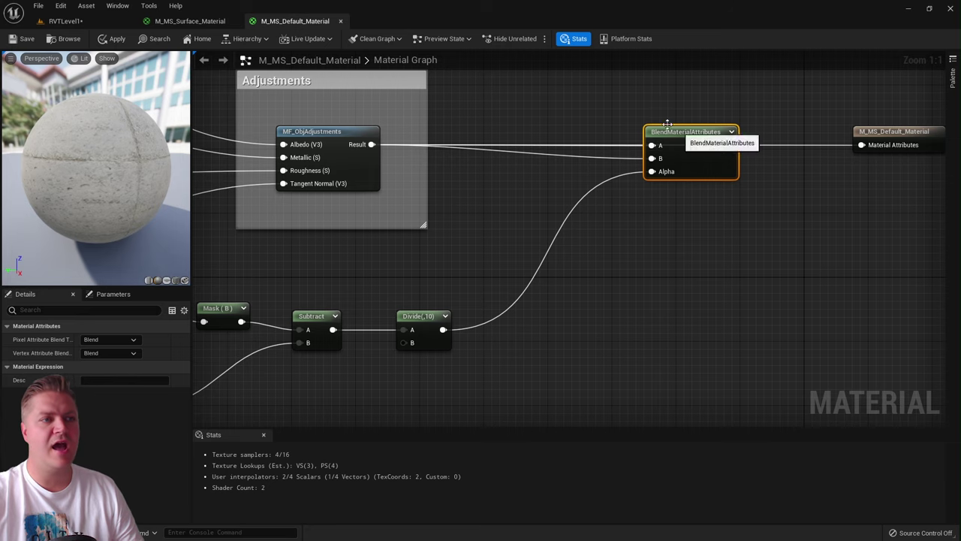
drag(730, 145, 861, 145)
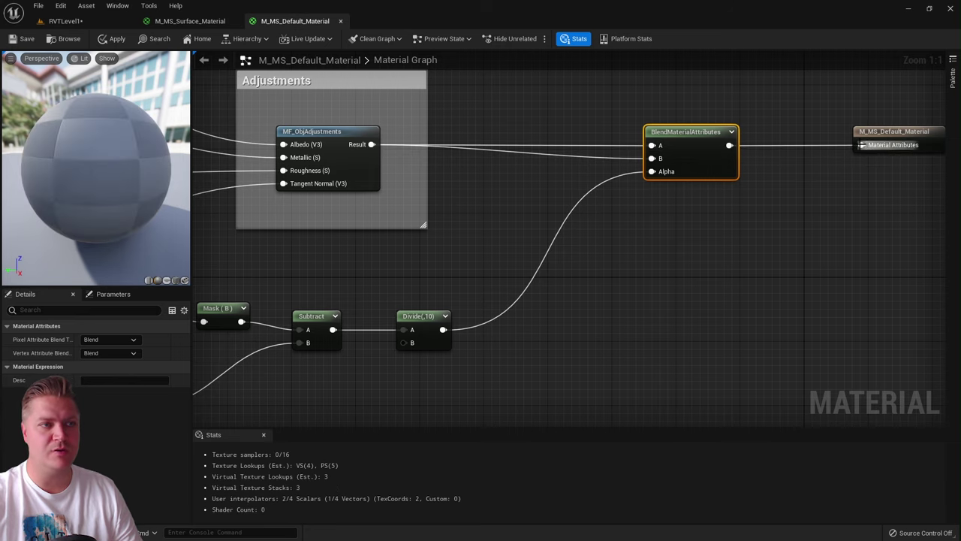
alt+click(621, 150)
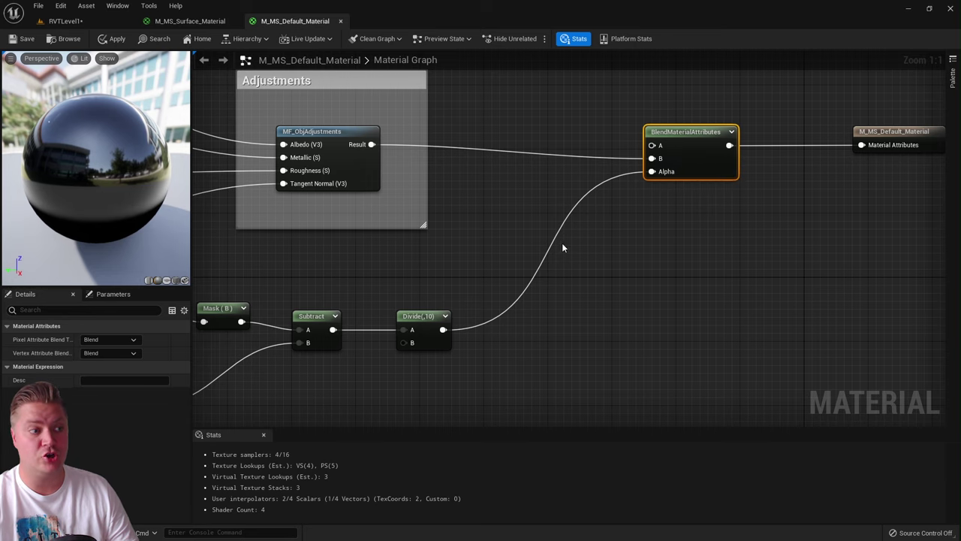
Add a Constant3Vector node above the Adjustments group and set its color to bright pink (1, 0, 0.136).
right_drag(561, 247, 572, 298)
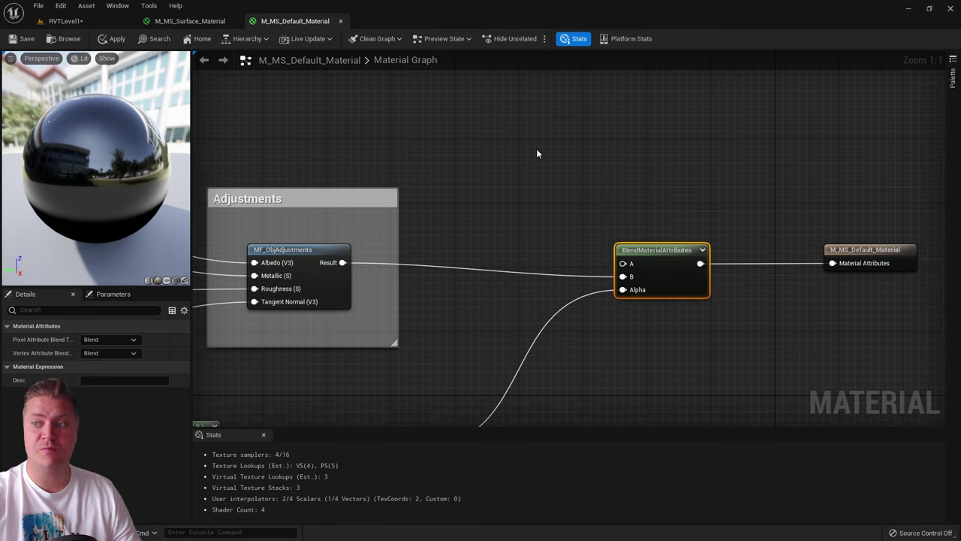
right_click(465, 123)
click(457, 121)
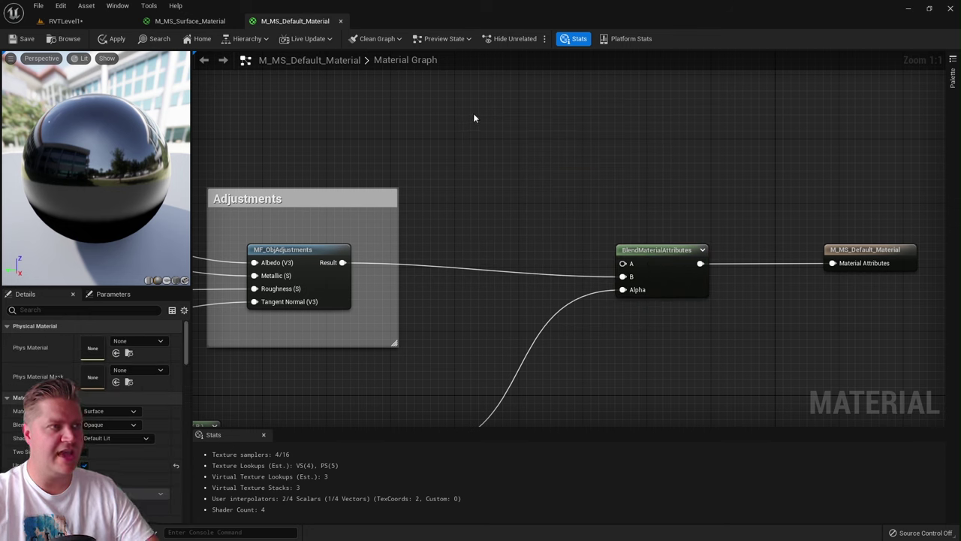
click(473, 118)
drag(491, 121, 466, 105)
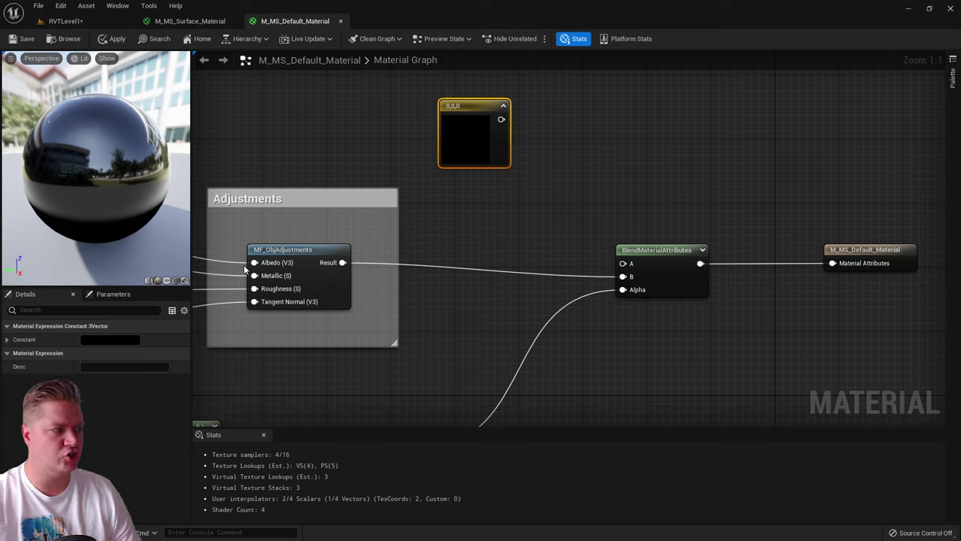
click(112, 339)
drag(203, 350, 267, 310)
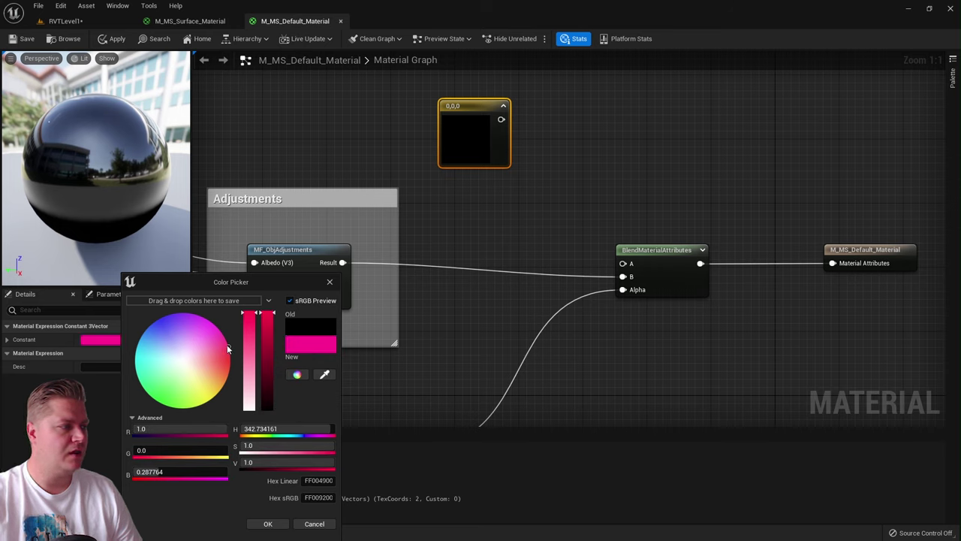
click(265, 524)
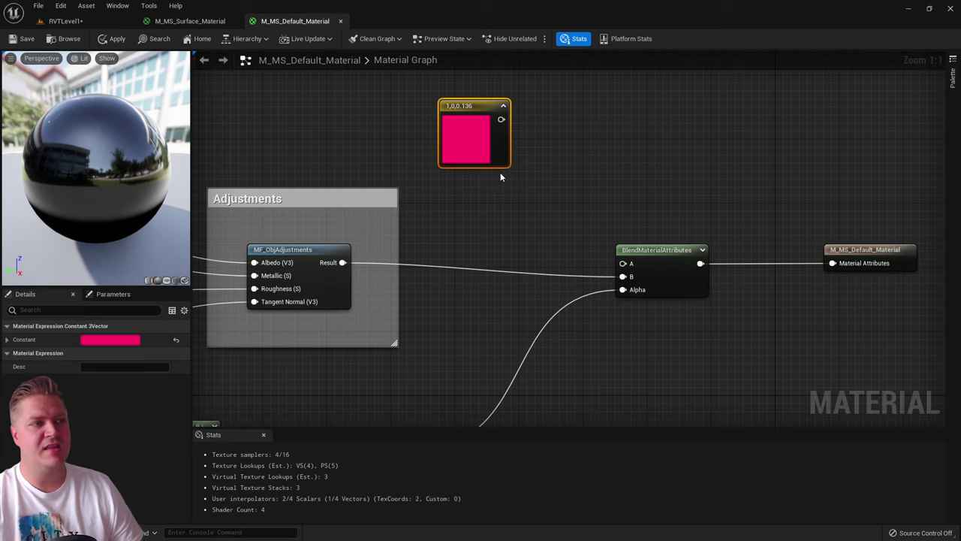
Add a SetMaterialAttributes node with a BaseColor attribute and feed the pink constant into its Base Color input.
drag(500, 119, 618, 263)
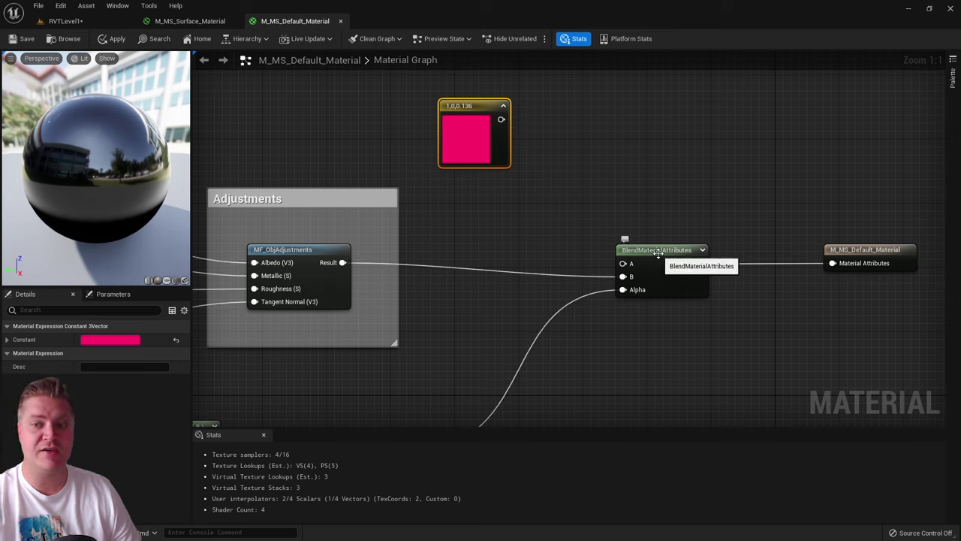
right_click(573, 130)
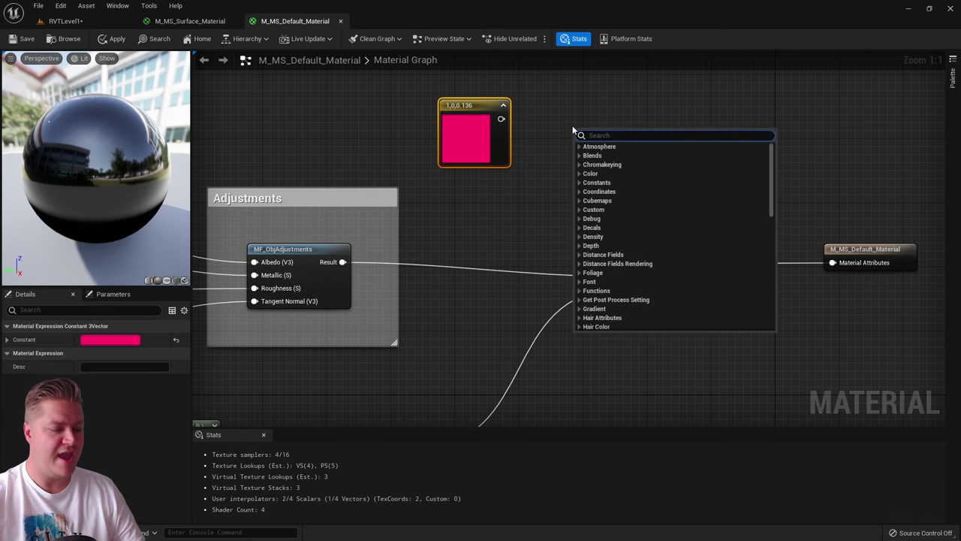
text(set)
click(611, 186)
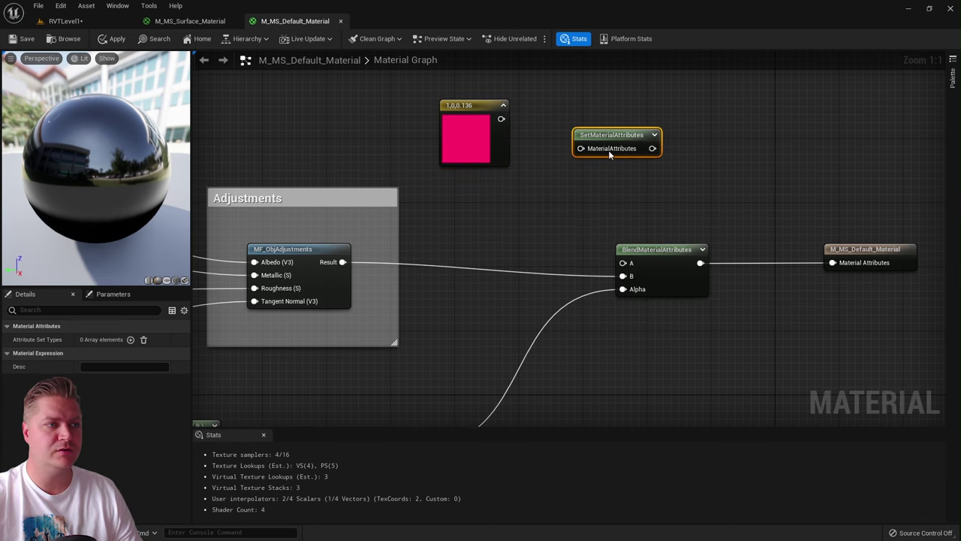
click(130, 339)
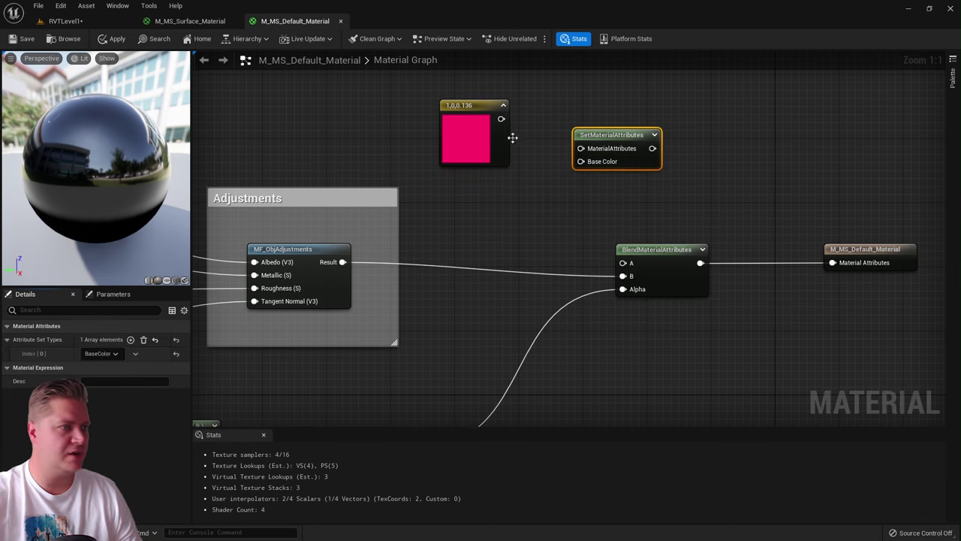
drag(502, 120, 580, 162)
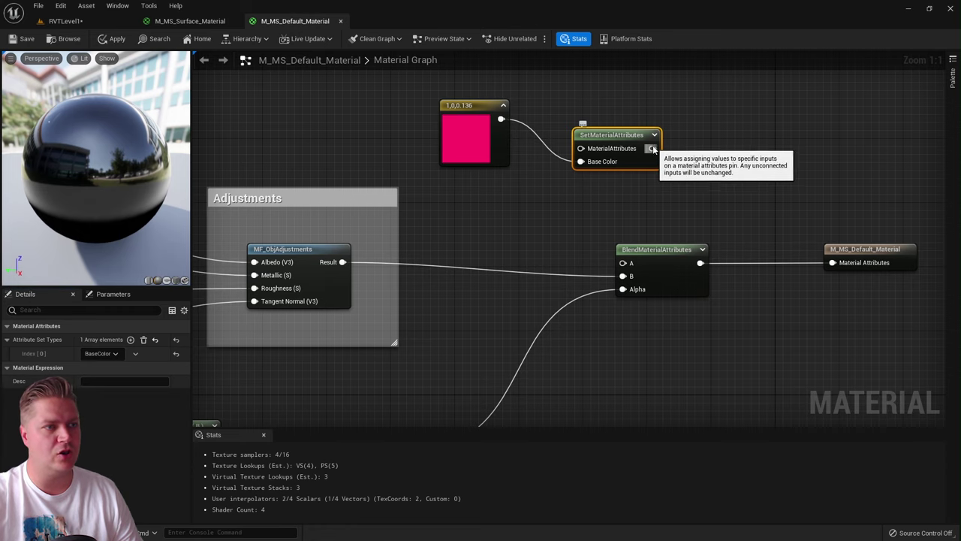
Connect SetMaterialAttributes to input A of BlendMaterialAttributes and move the pink constant and SetMaterialAttributes nodes farther from the blend node.
drag(652, 148, 623, 263)
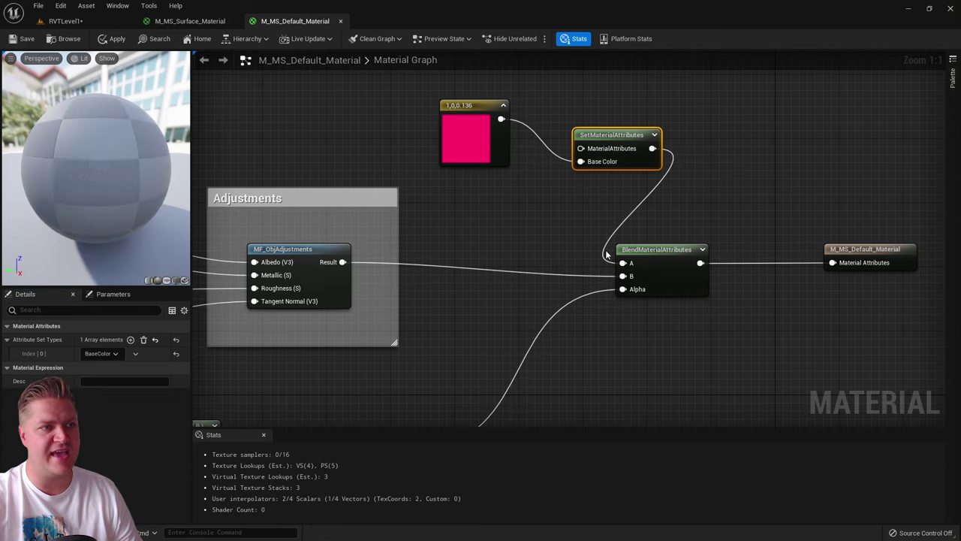
ctrl+click(480, 105)
drag(605, 141, 518, 127)
scroll(598, 180, down, 2)
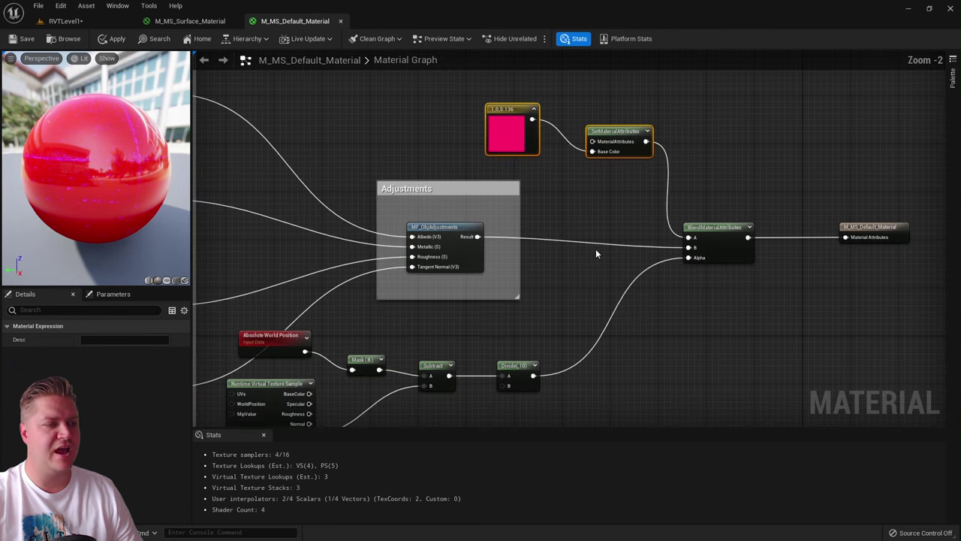
Insert a Saturate node between the Divide output and the Alpha input of BlendMaterialAttributes.
right_drag(595, 249, 616, 181)
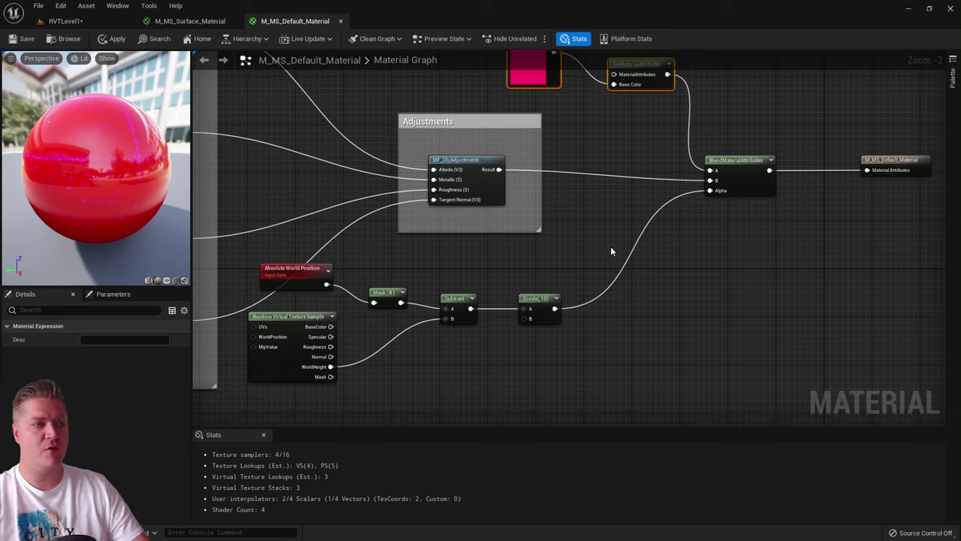
drag(555, 309, 602, 306)
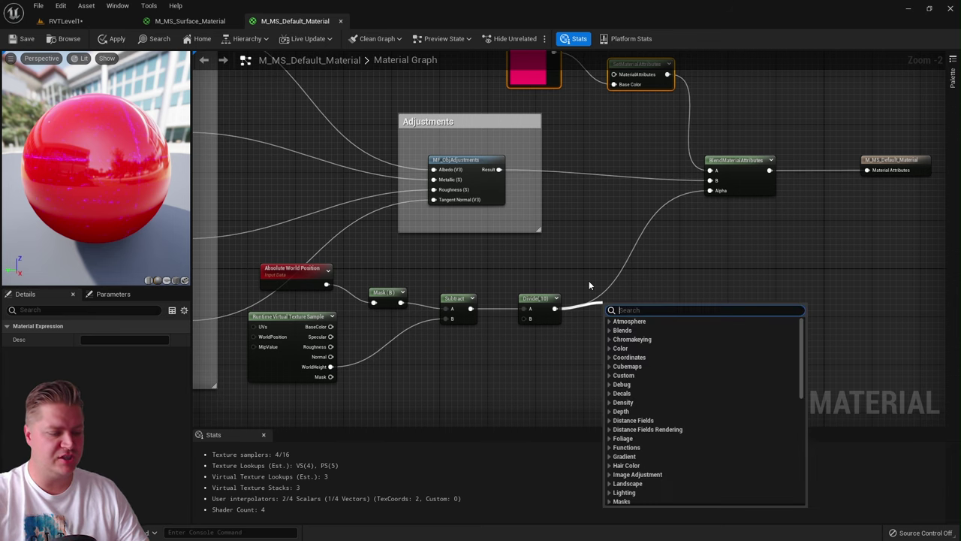
text(satur)
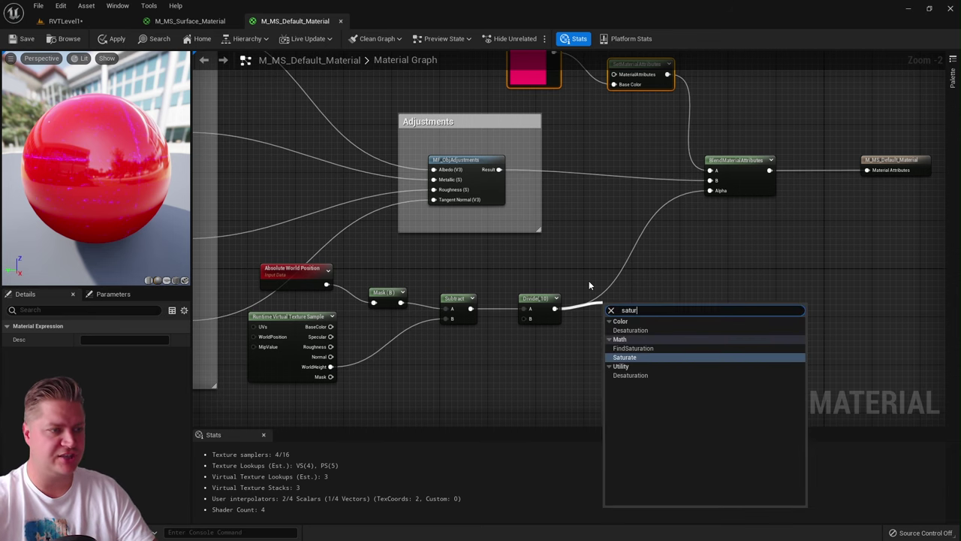
click(624, 353)
drag(632, 316, 601, 298)
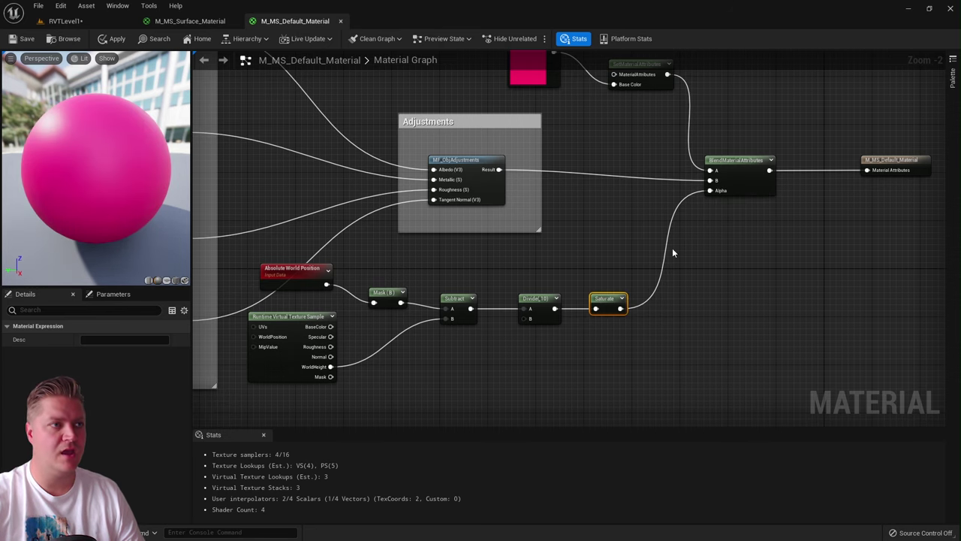
Save the M_MS_Default_Material material with its finished height-blend network.
right_drag(672, 247, 684, 289)
scroll(781, 293, down, 2)
right_drag(782, 295, 752, 282)
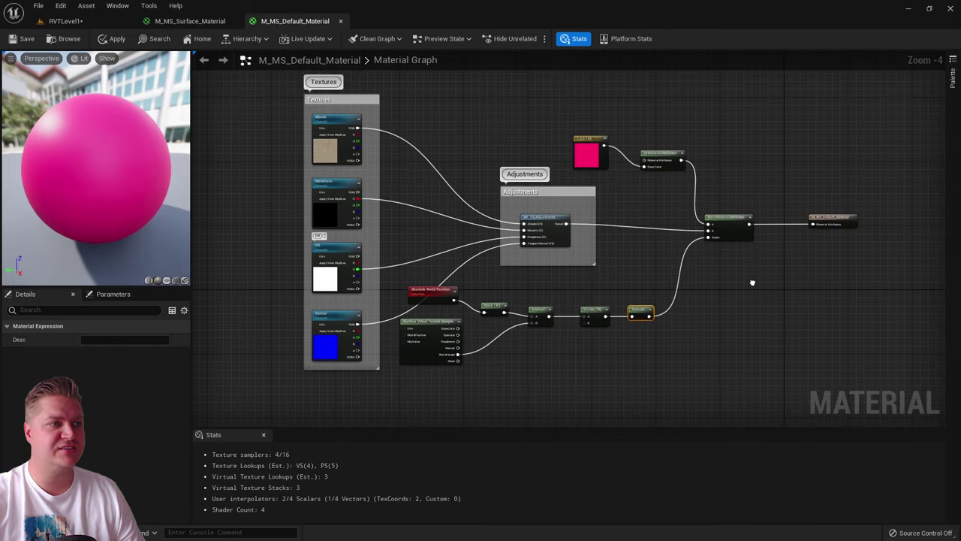
click(23, 38)
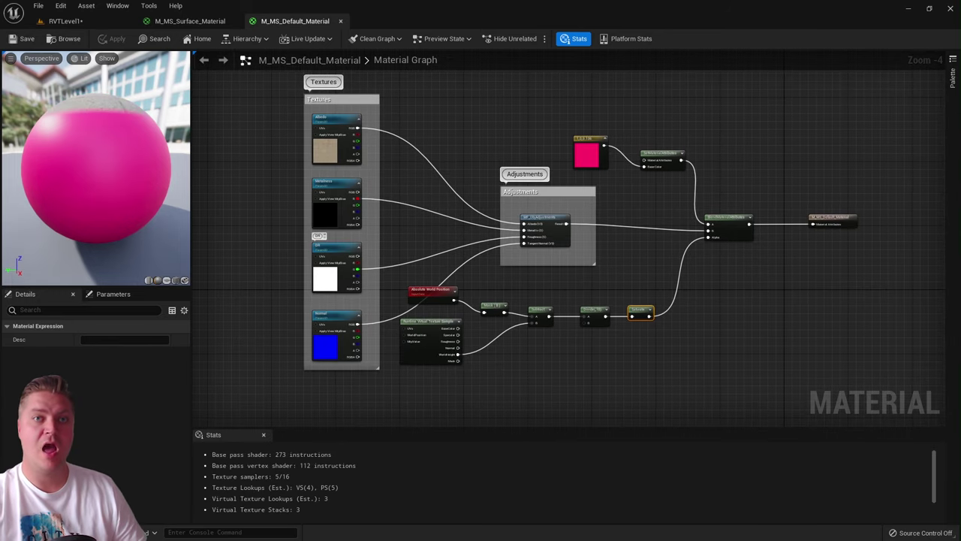
Switch to RVTLevel1 and examine the height blend where the beach rock meets the landscape.
click(67, 21)
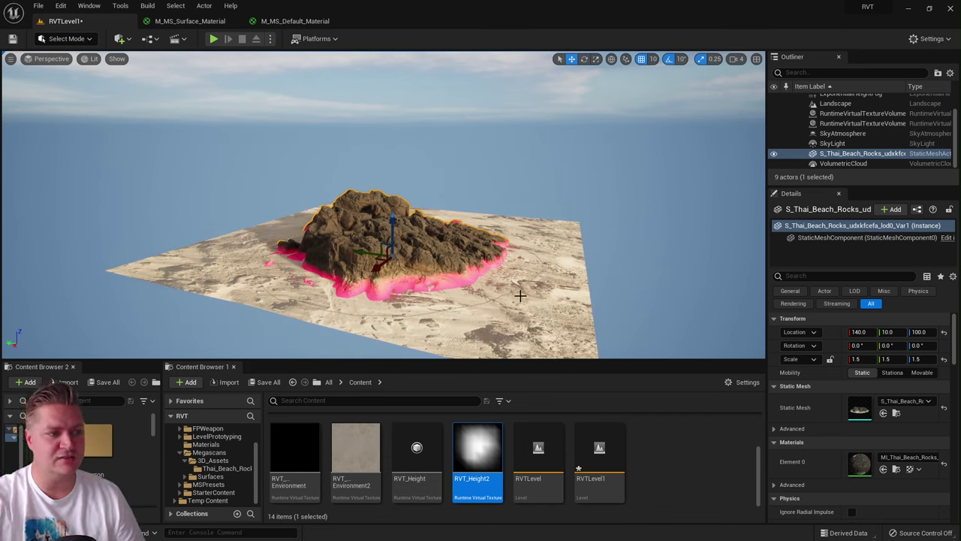
scroll(403, 233, up, 2)
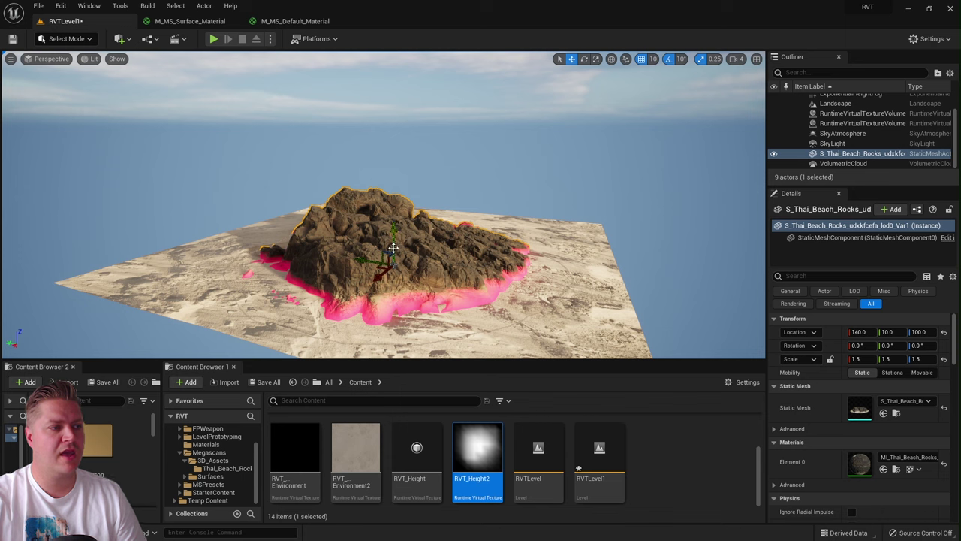
click(564, 305)
click(436, 256)
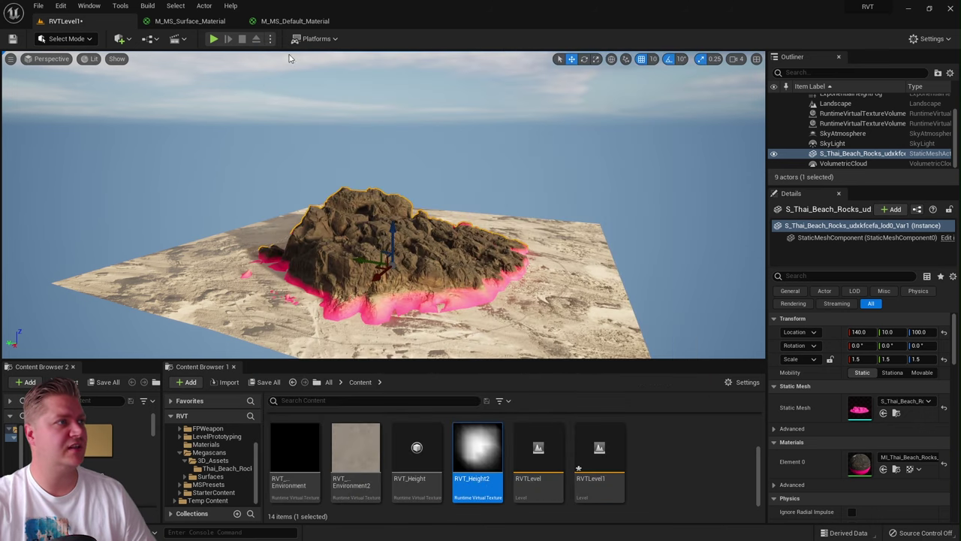
In M_MS_Default_Material, delete the pink constant and its SetMaterialAttributes node from the graph.
click(294, 20)
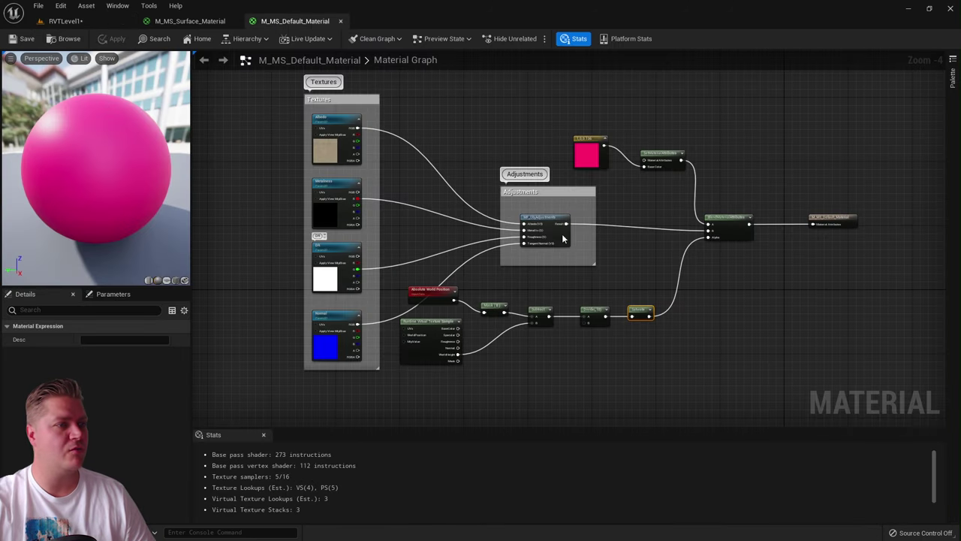
right_drag(563, 239, 697, 314)
right_drag(554, 211, 567, 287)
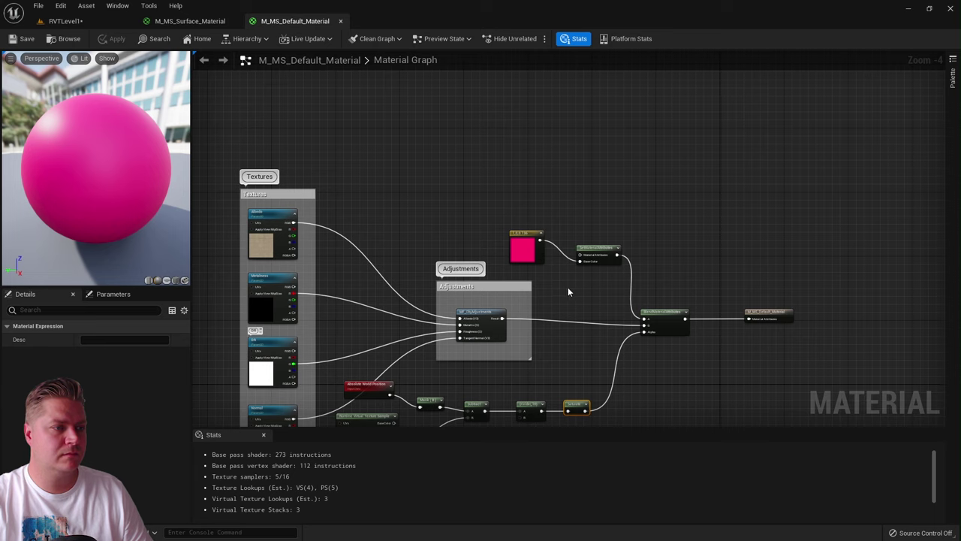
scroll(569, 287, up, 2)
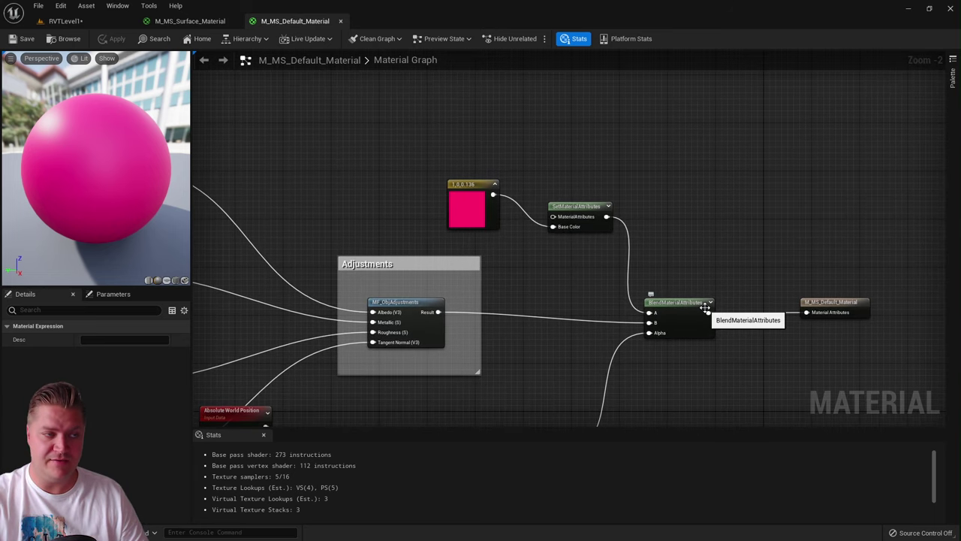
drag(441, 162, 594, 224)
key(Delete)
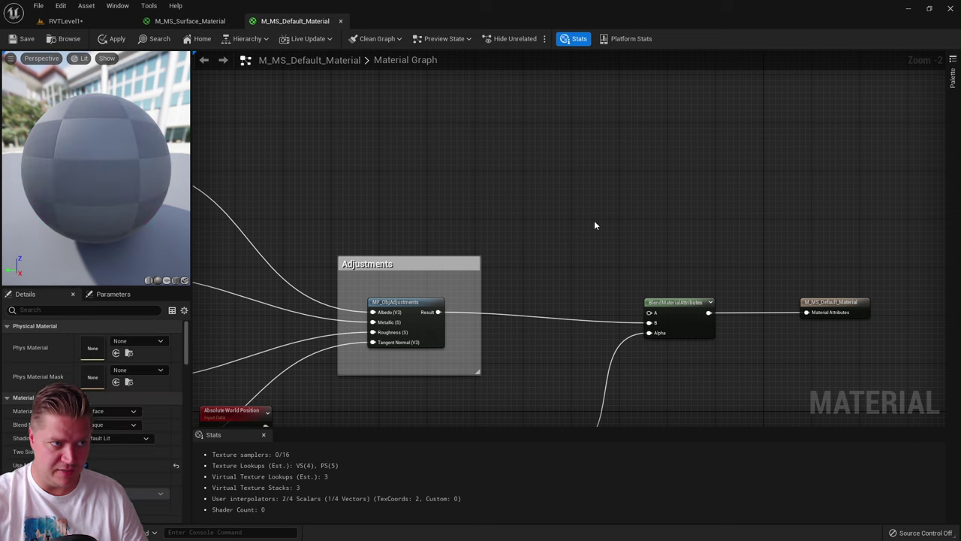
Add a RuntimeVirtualTextureSample node above the blend network and assign RVT_Environment2 as its virtual texture.
right_click(505, 188)
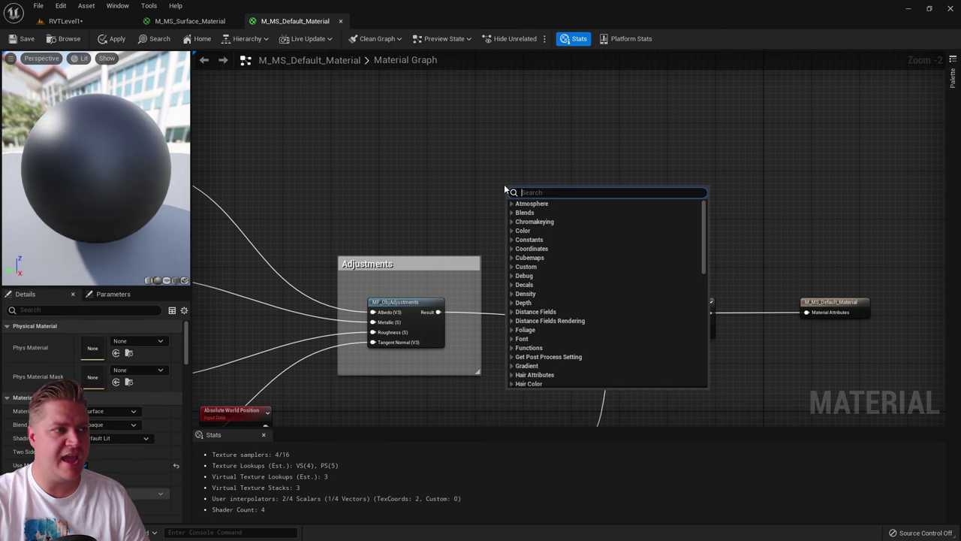
text(run)
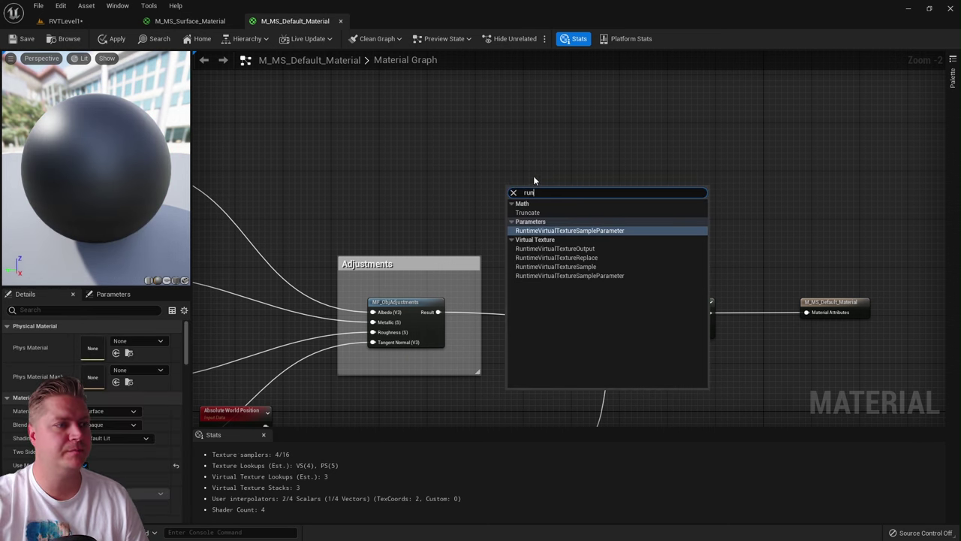
click(590, 267)
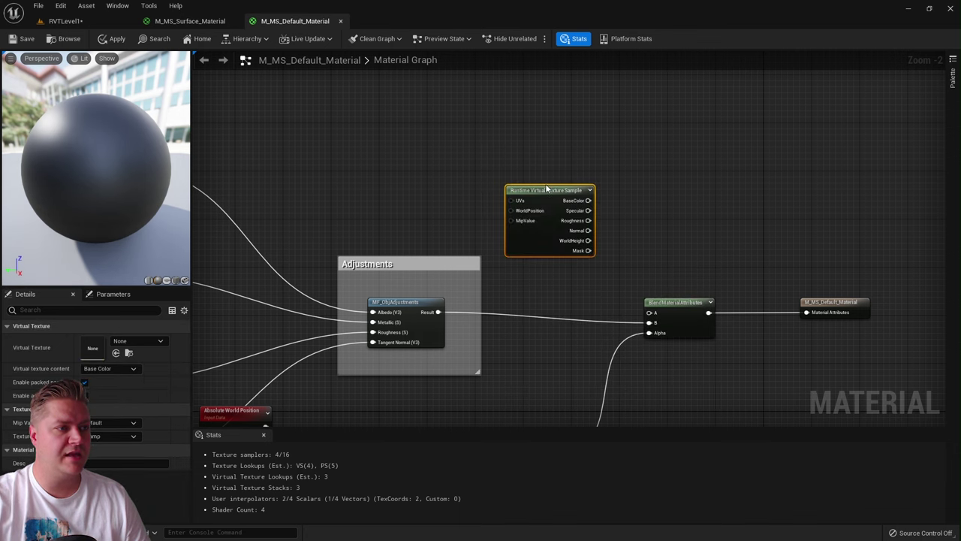
drag(546, 188, 535, 176)
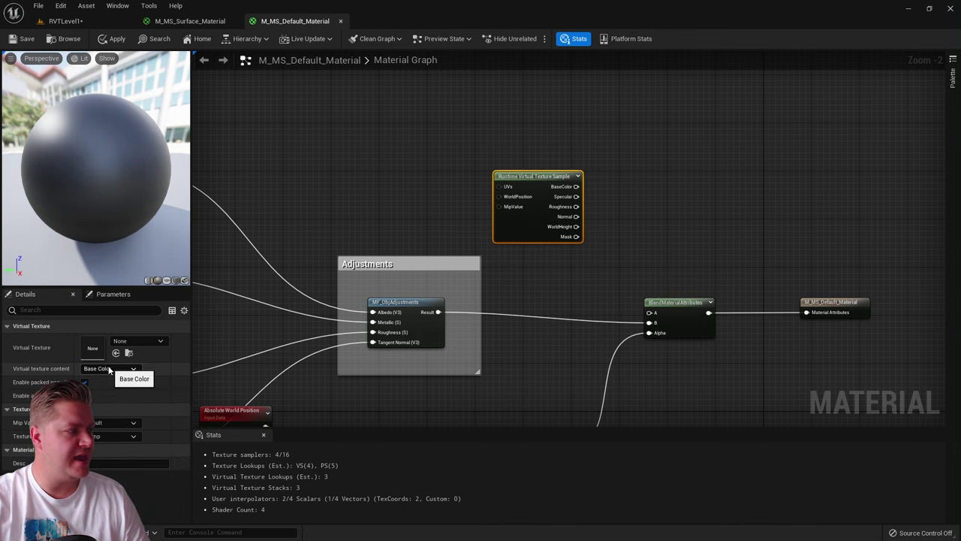
click(131, 343)
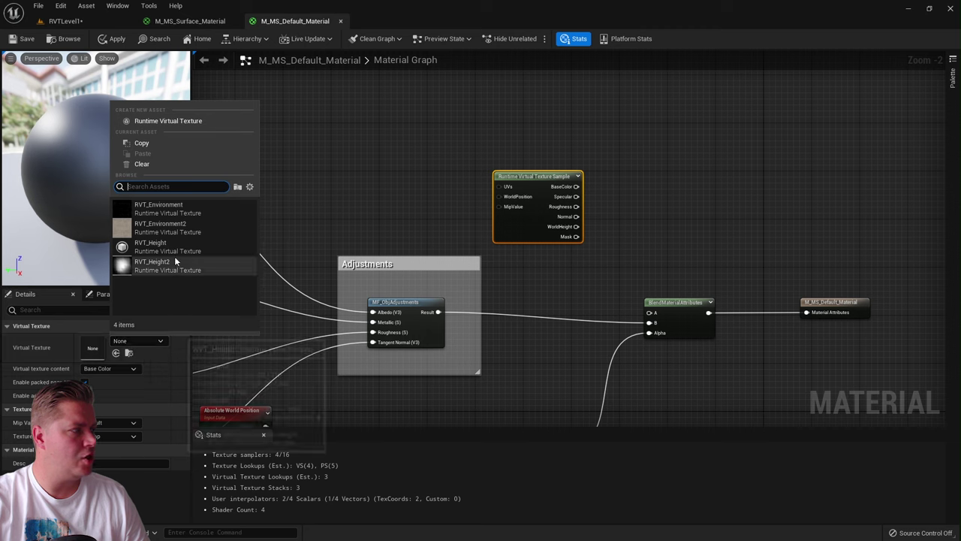
mouse_move(184, 268)
mouse_move(178, 226)
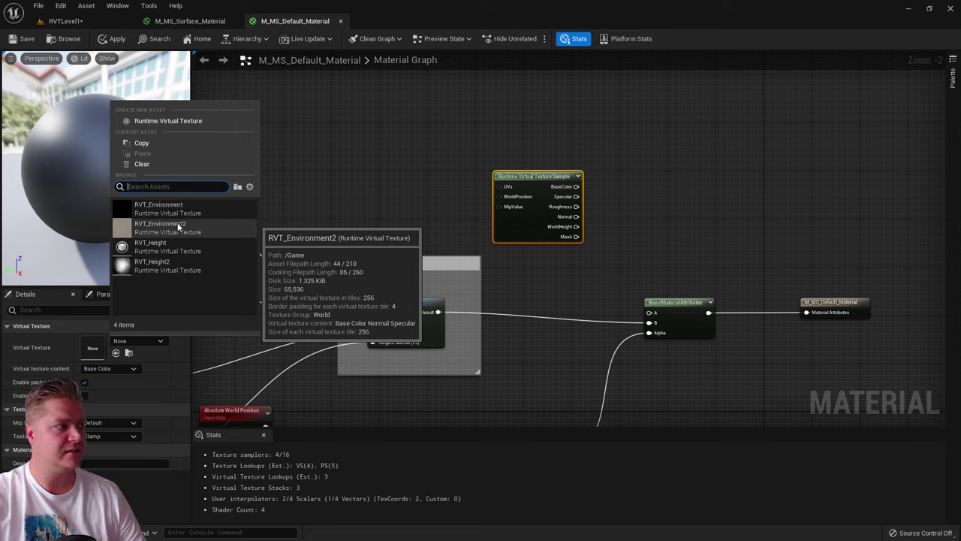
click(178, 226)
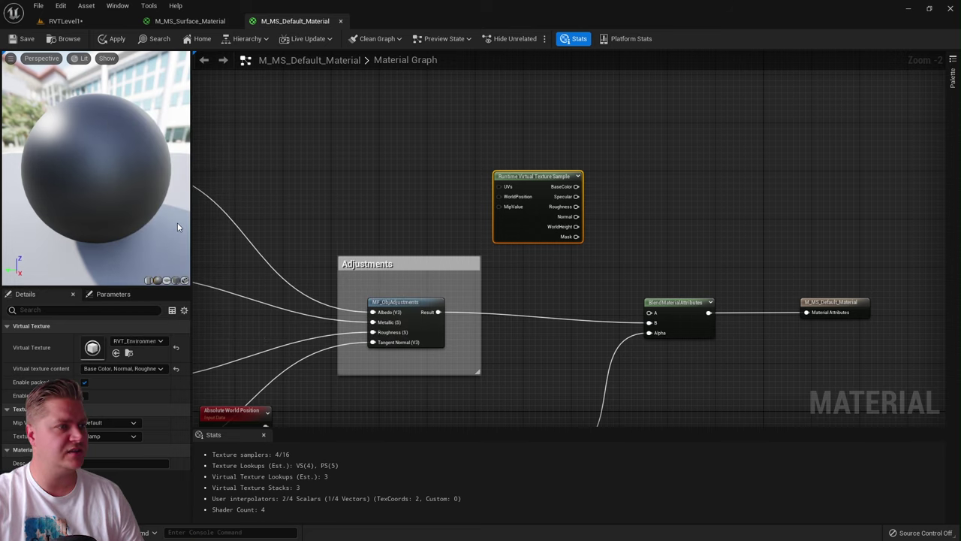
Add a SetMaterialAttributes node beside the Runtime Virtual Texture Sample and give it four attribute set type entries.
right_click(643, 182)
text(setma)
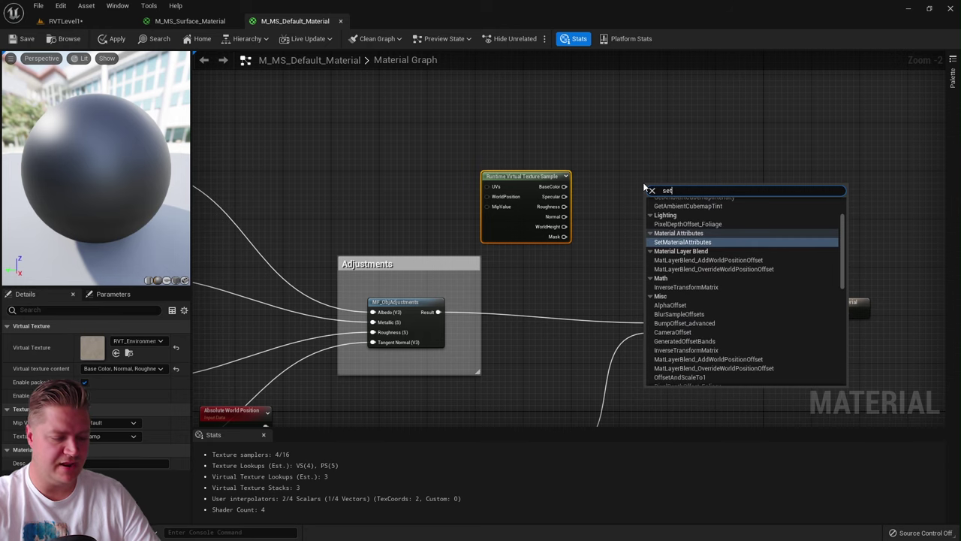
click(668, 211)
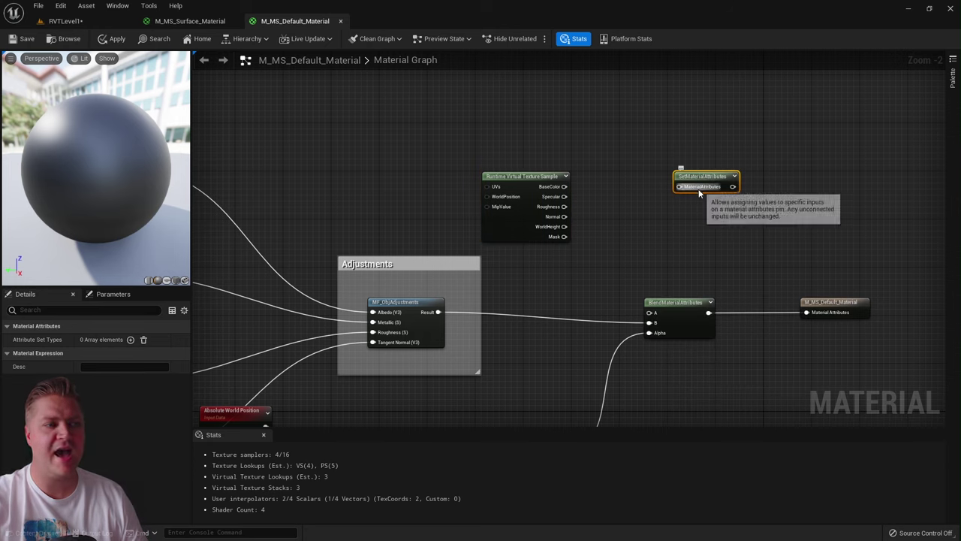
click(130, 340)
click(130, 340)
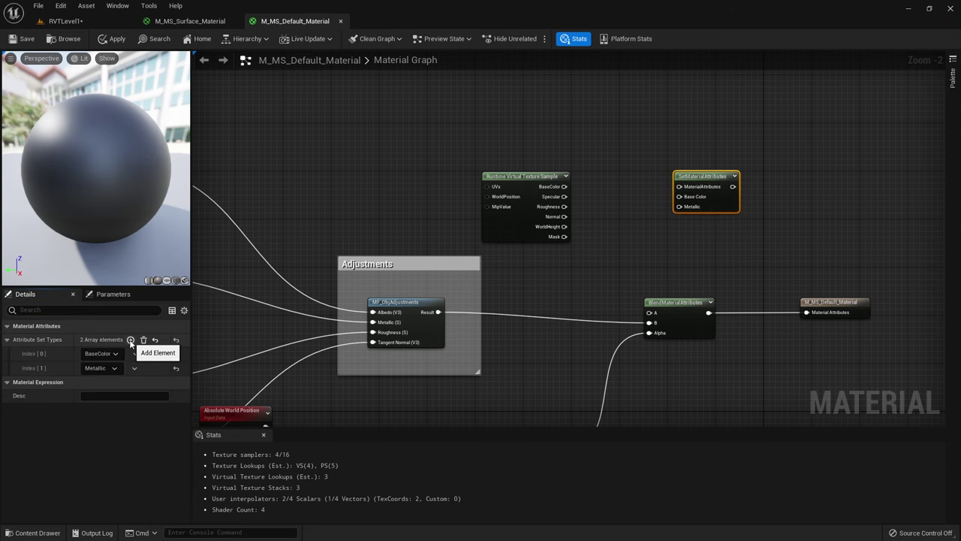
click(129, 340)
click(130, 340)
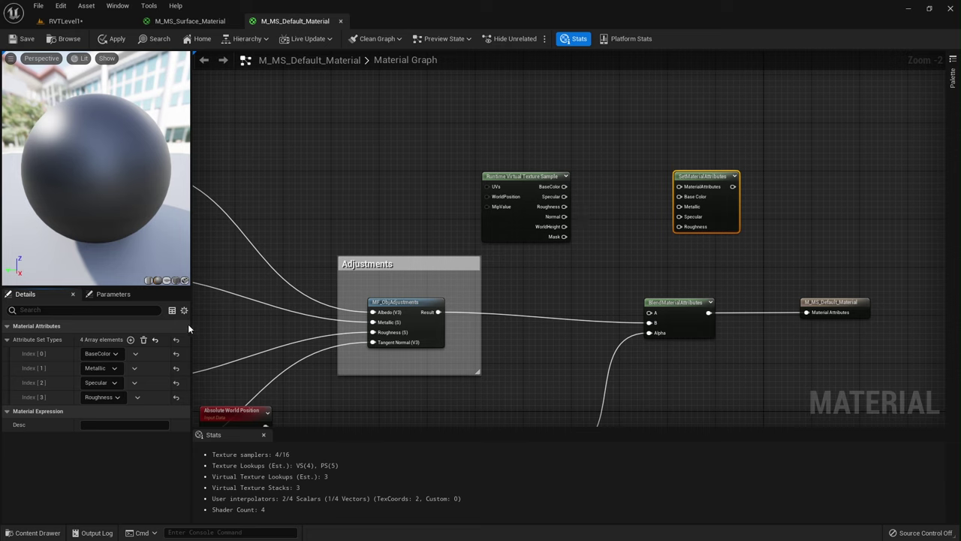
Set the SetMaterialAttributes entries at index 1, 2 and 3 to Specular, Roughness and Normal.
click(121, 368)
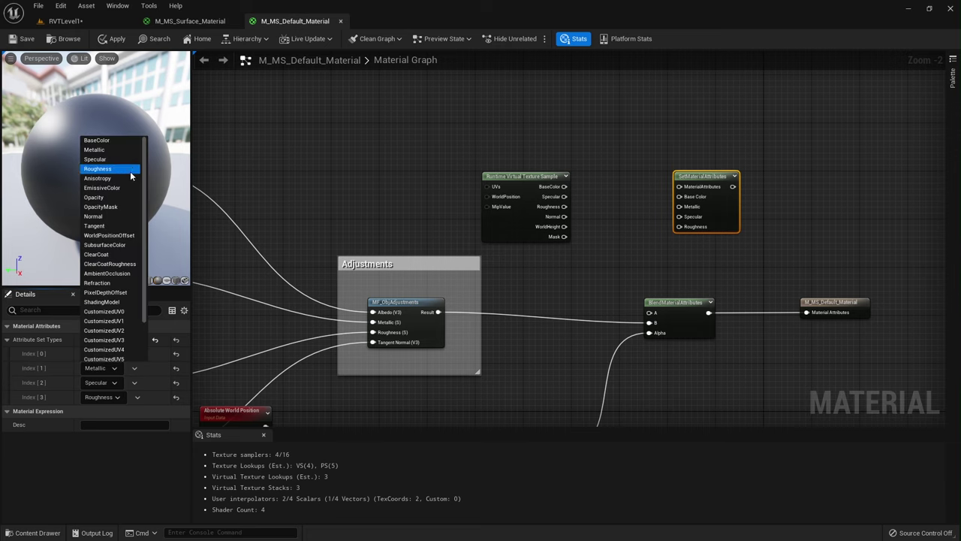
click(106, 159)
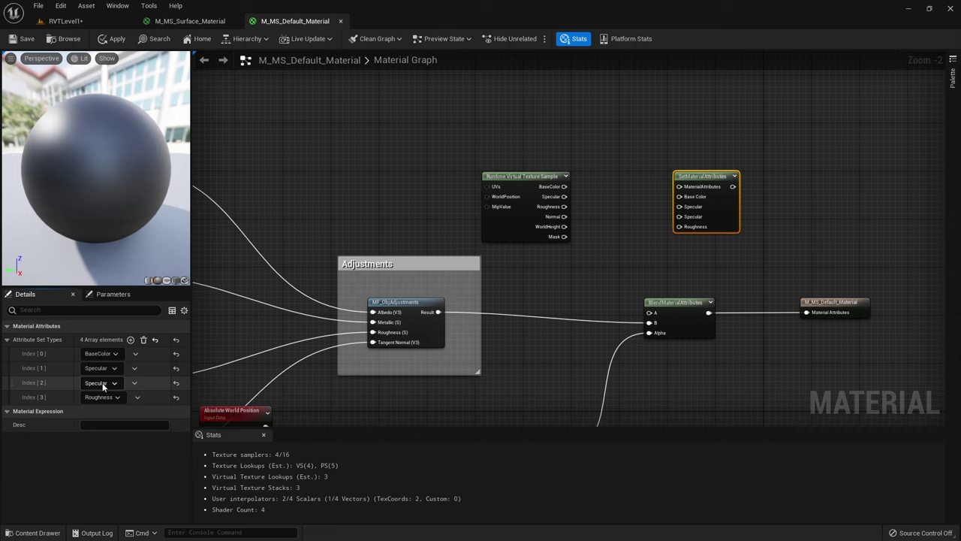
click(103, 384)
click(106, 185)
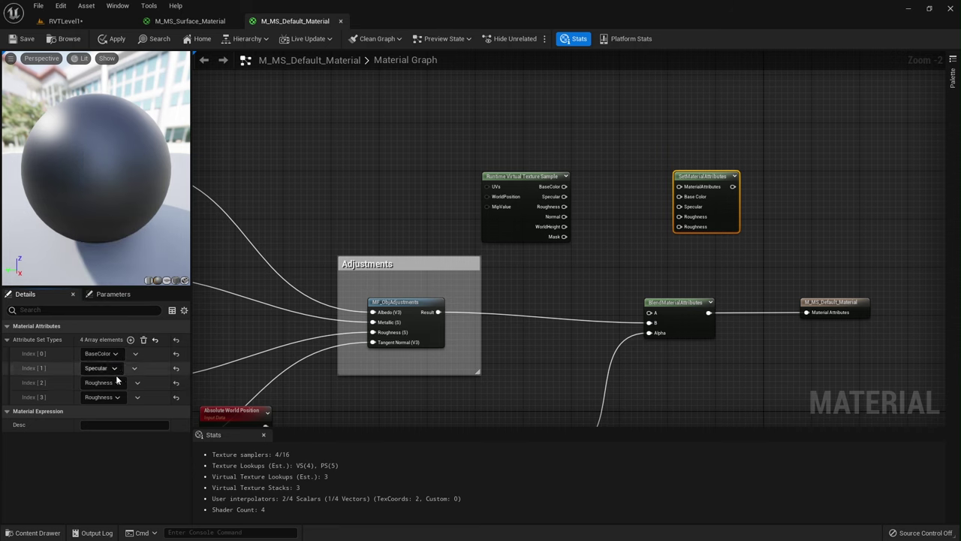
click(102, 397)
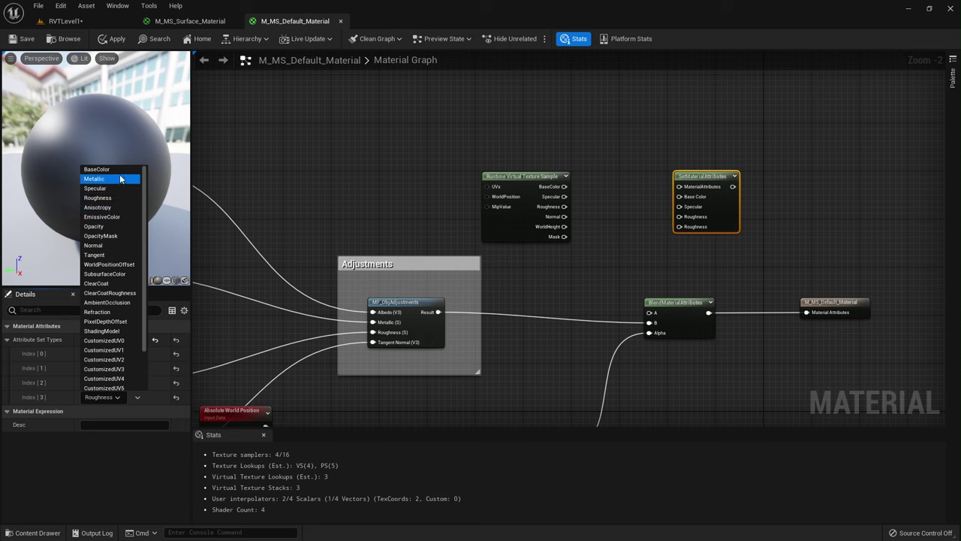
click(124, 246)
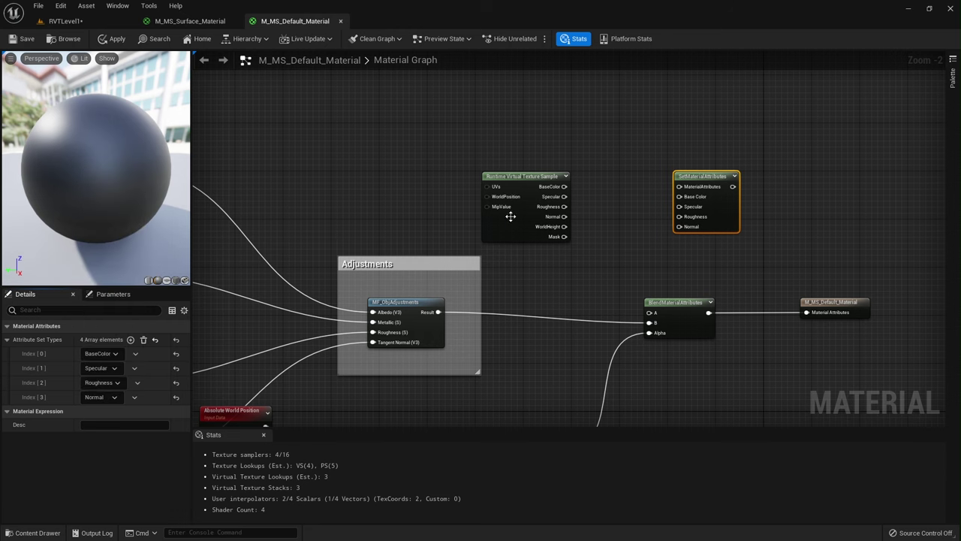
Connect the sample's BaseColor, Specular and Roughness outputs to the matching SetMaterialAttributes inputs and move SetMaterialAttributes farther from the sample.
drag(563, 186, 673, 188)
drag(564, 186, 680, 189)
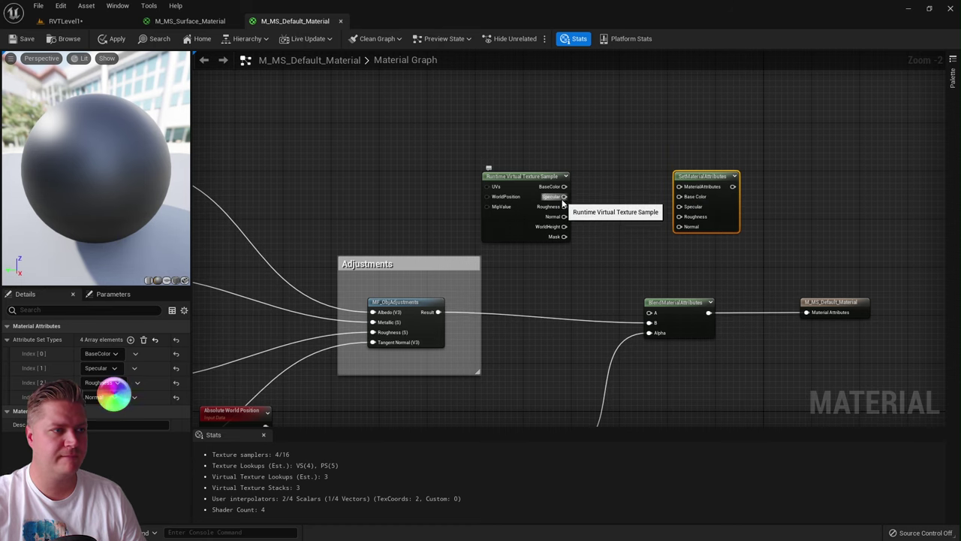
drag(564, 187, 680, 196)
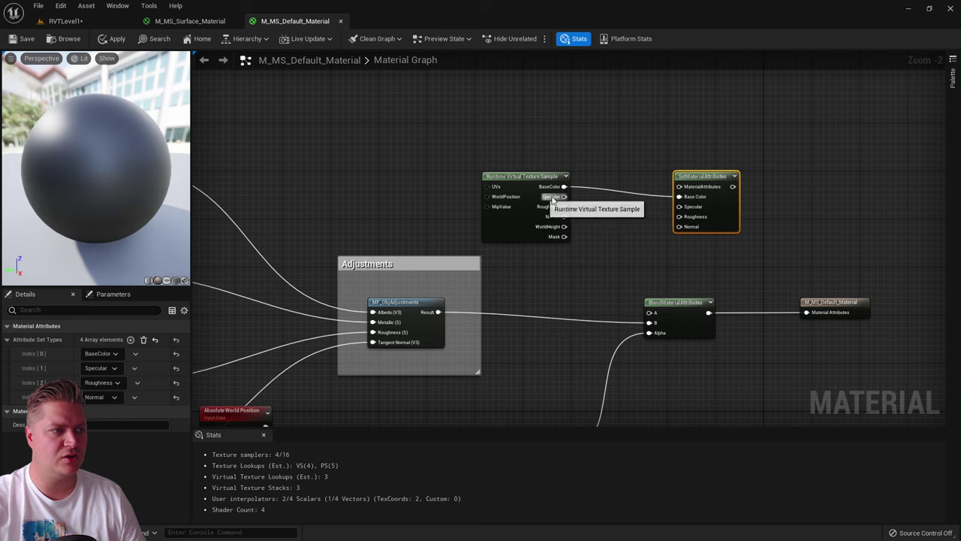
drag(564, 196, 679, 207)
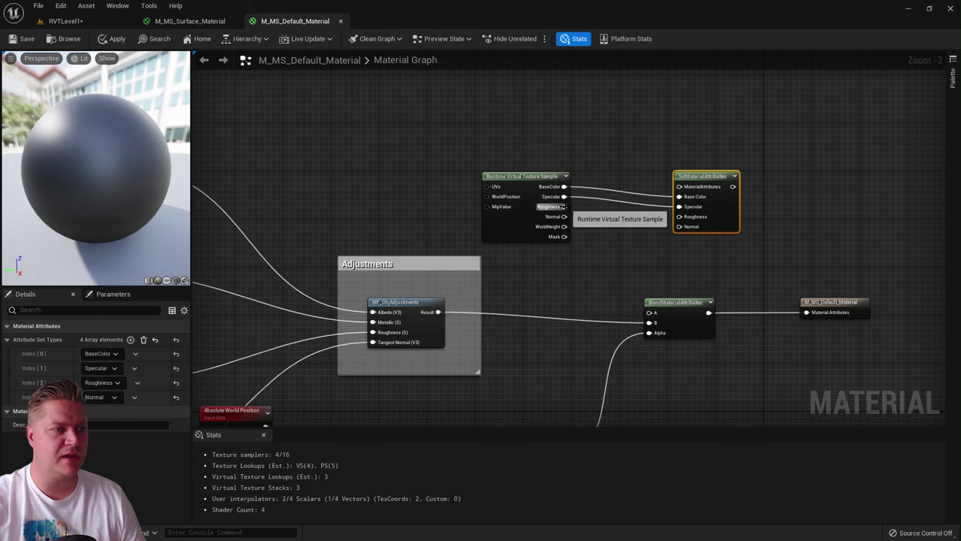
drag(563, 206, 680, 216)
drag(694, 176, 748, 178)
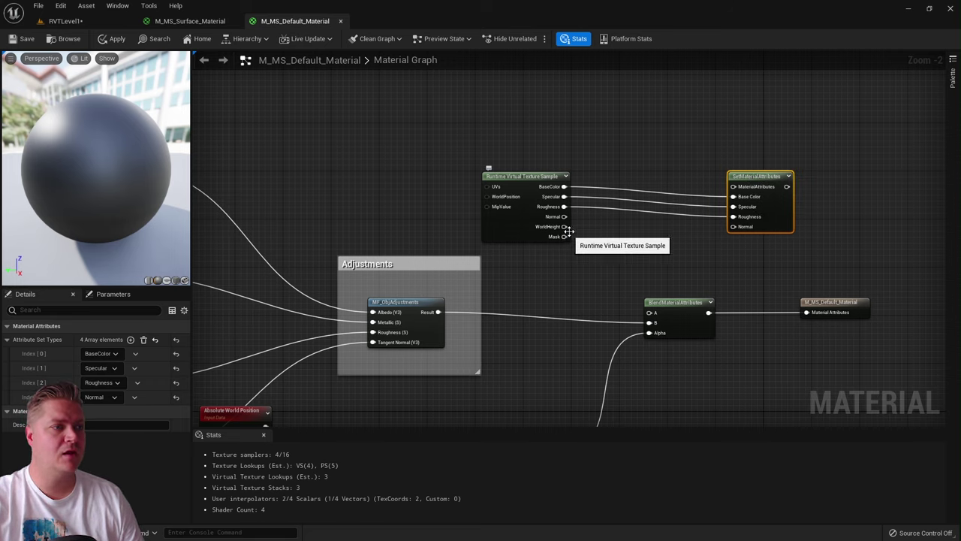
Insert a Transform vector node between the sample's Normal output and the Normal input of SetMaterialAttributes.
drag(564, 216, 589, 232)
text(tr)
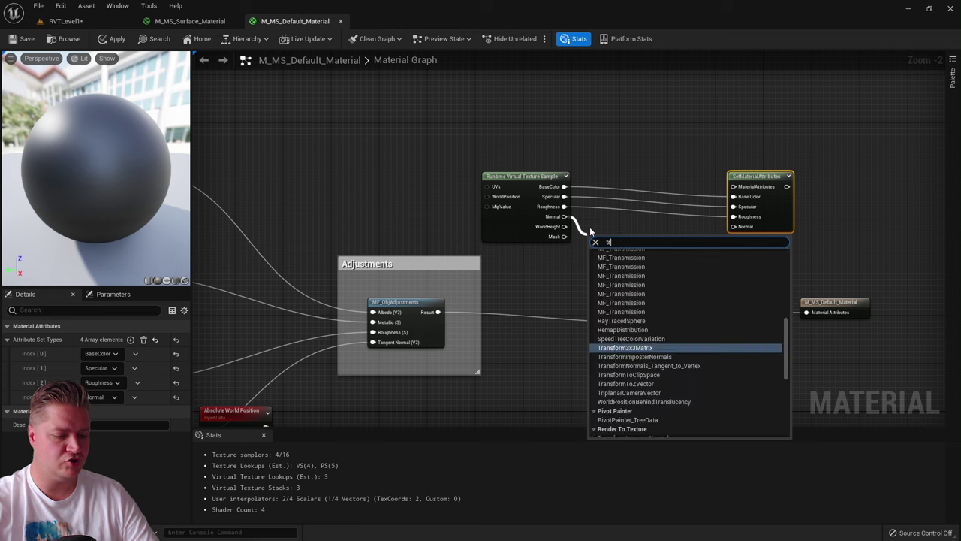
text(ans)
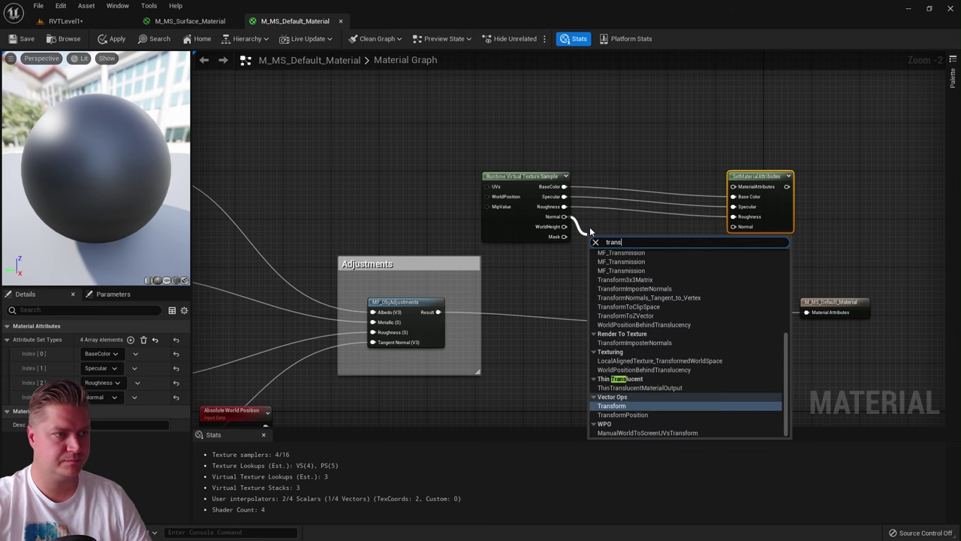
click(611, 405)
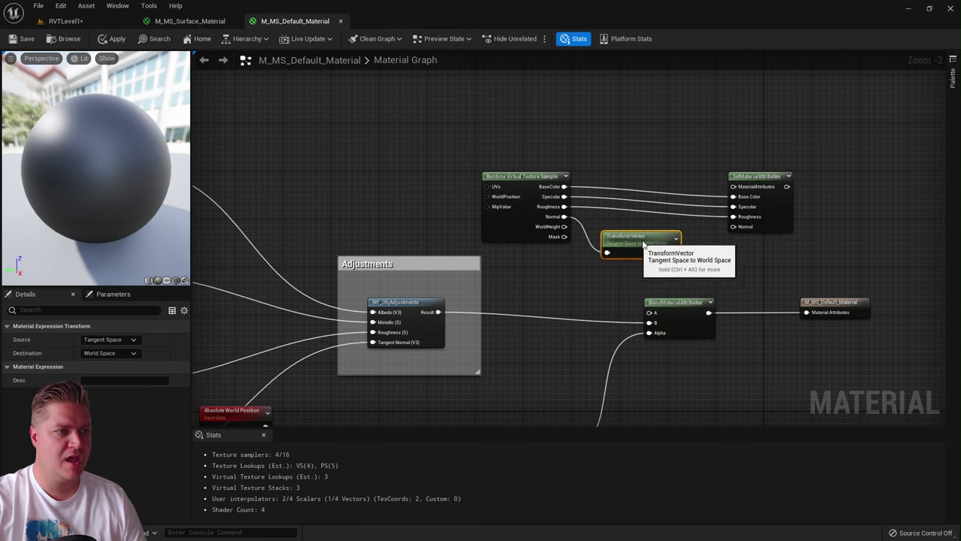
drag(644, 244, 655, 237)
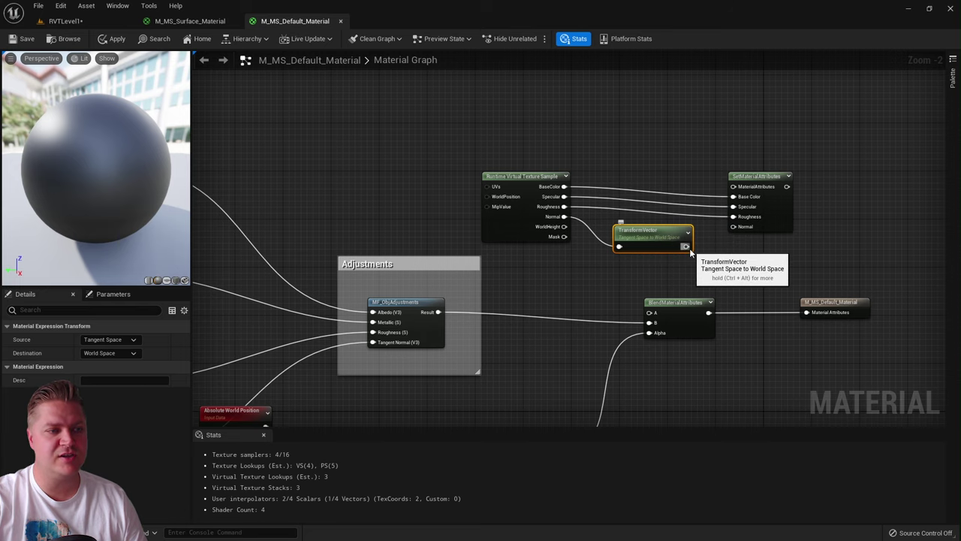
drag(686, 246, 726, 229)
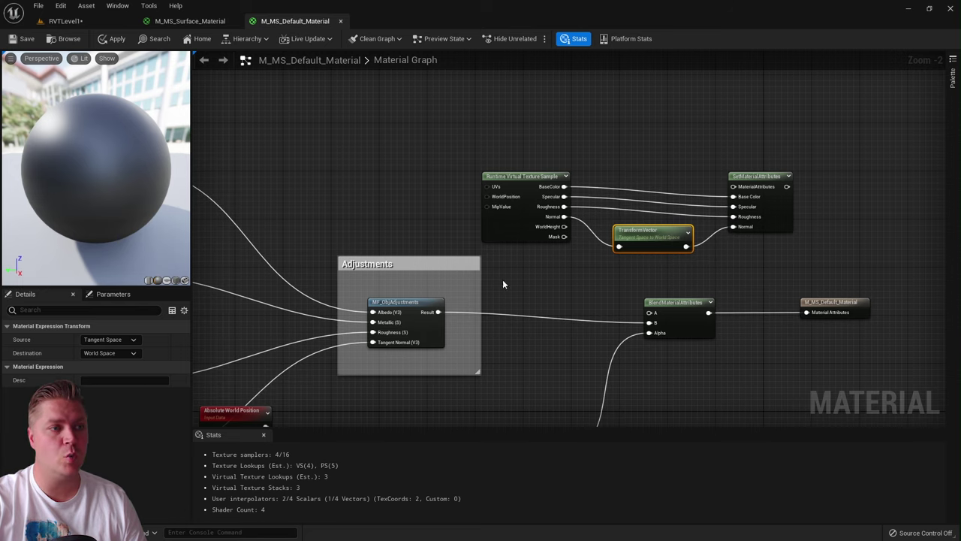
Set the TransformVector node's source to World Space and its destination to Tangent Space.
click(124, 343)
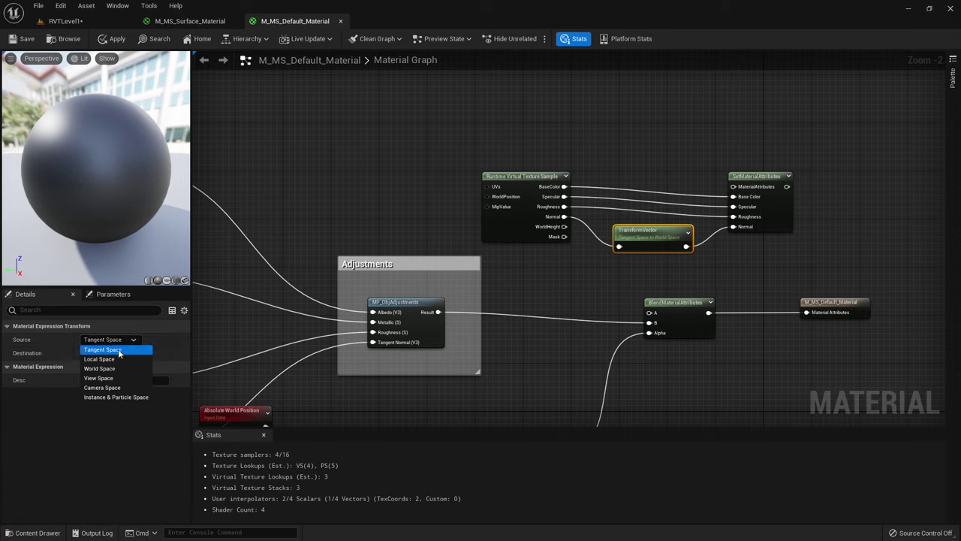
click(111, 369)
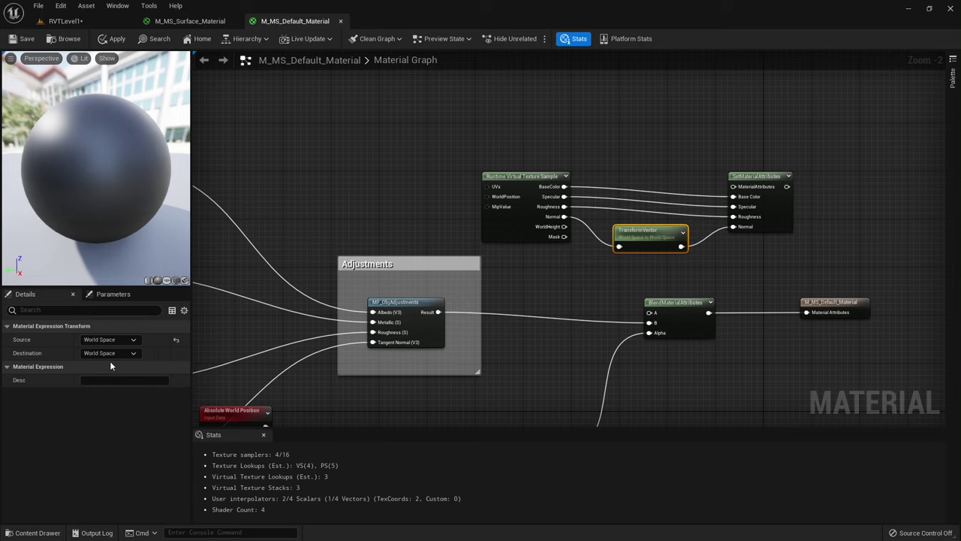
click(109, 353)
click(116, 362)
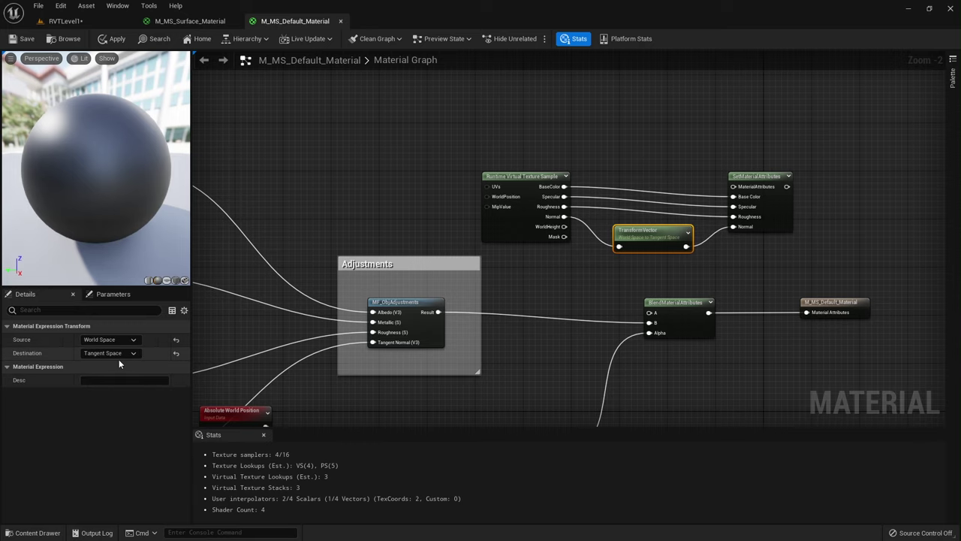
Move the virtual texture sampling nodes above the Adjustments group, connect SetMaterialAttributes to input A of BlendMaterialAttributes, and save the material.
drag(489, 274, 800, 142)
drag(539, 174, 352, 138)
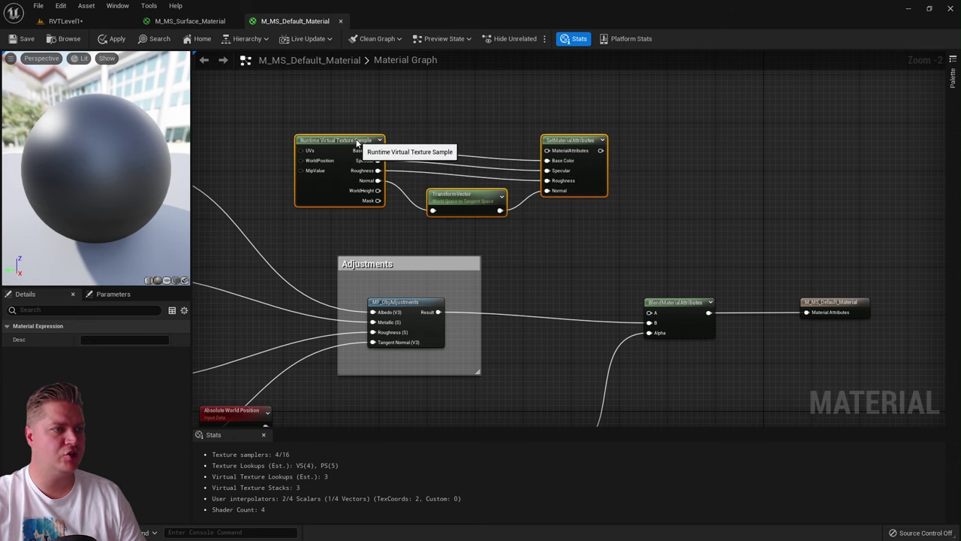
drag(601, 151, 649, 314)
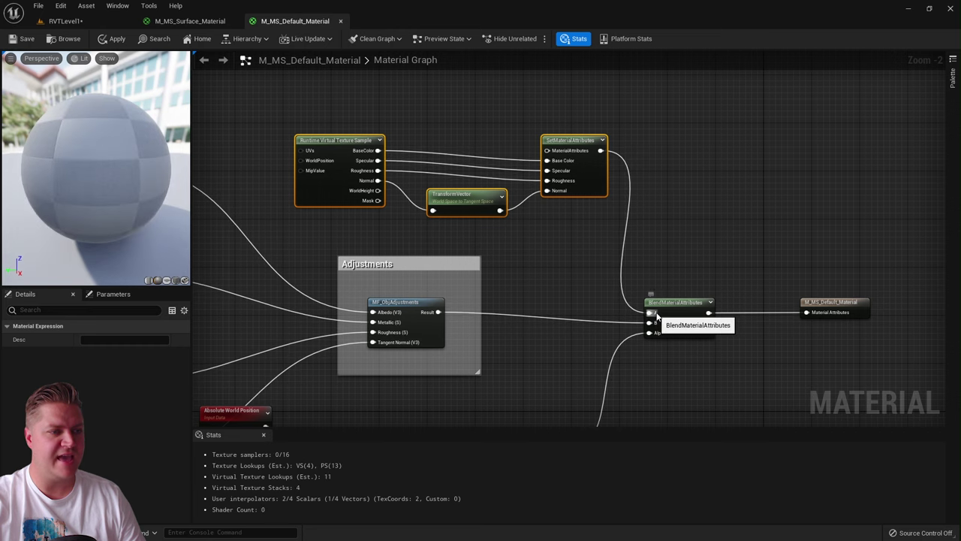
click(23, 41)
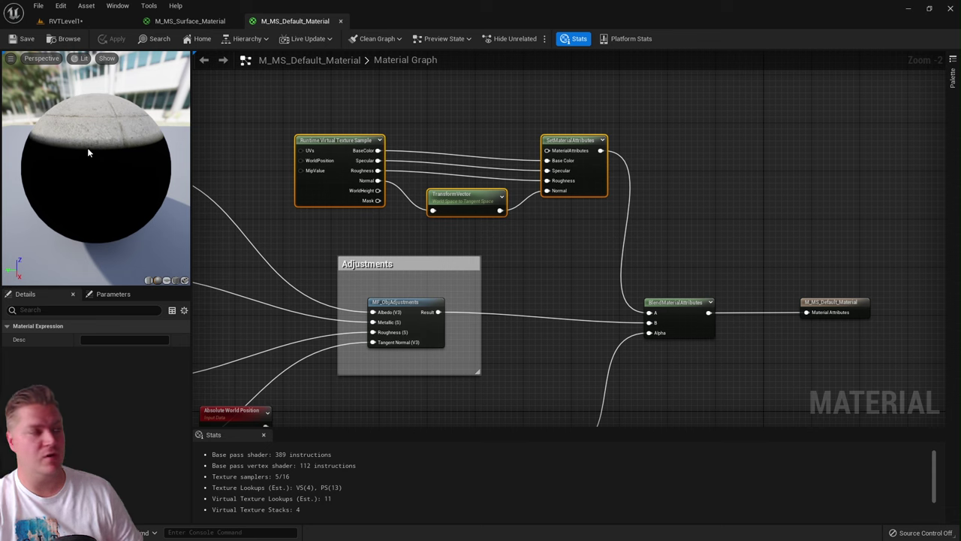
In RVTLevel1, test the blend by lowering the beach rock to Z 50 and raising it to Z 110, and deselect it.
click(71, 21)
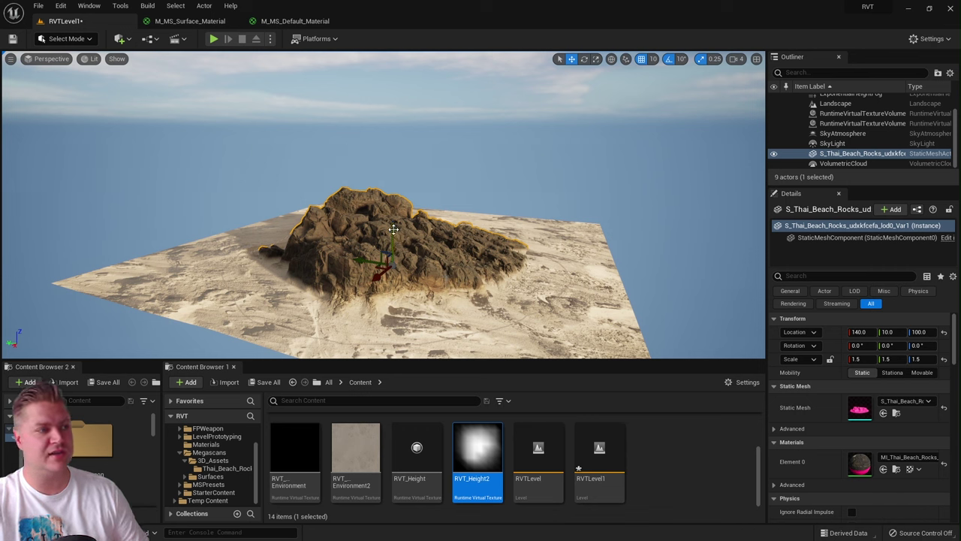
drag(393, 229, 392, 262)
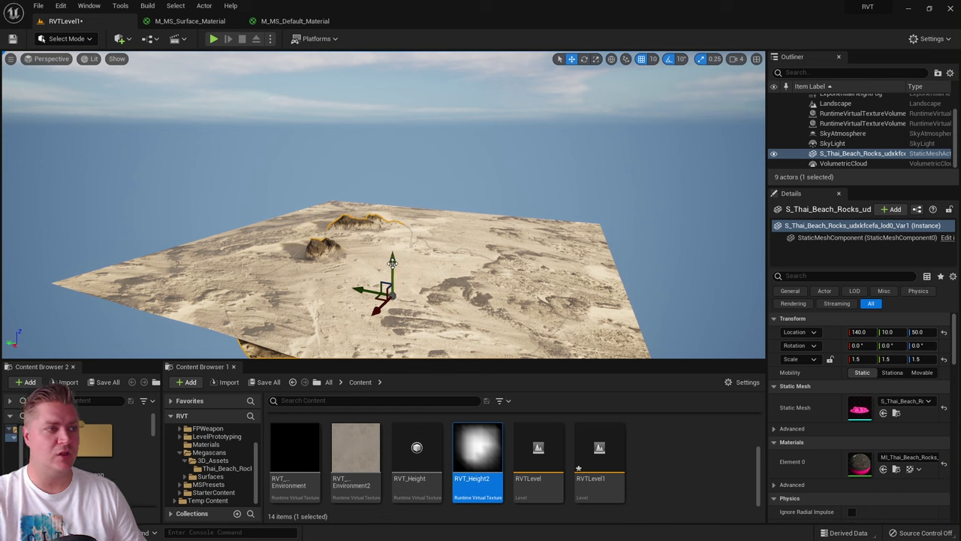
drag(393, 261, 393, 222)
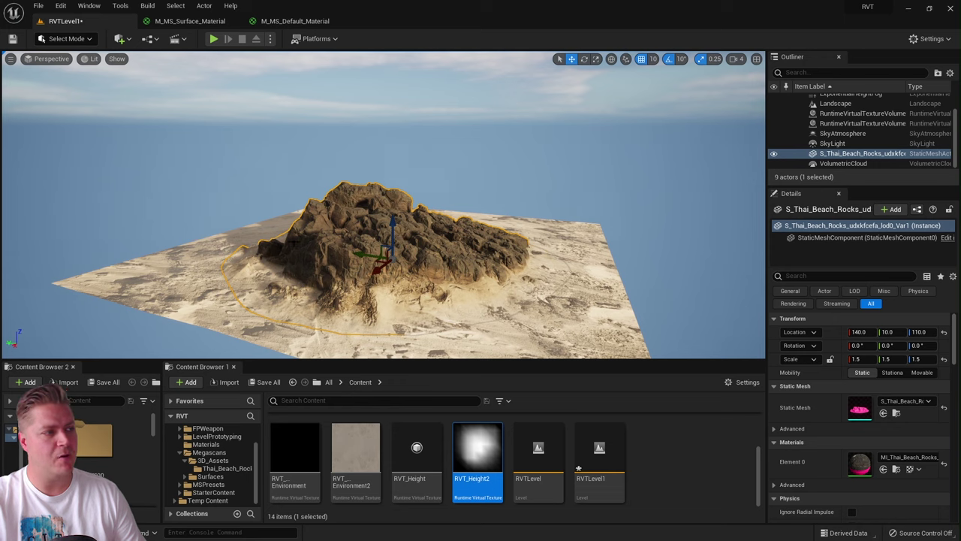
click(536, 168)
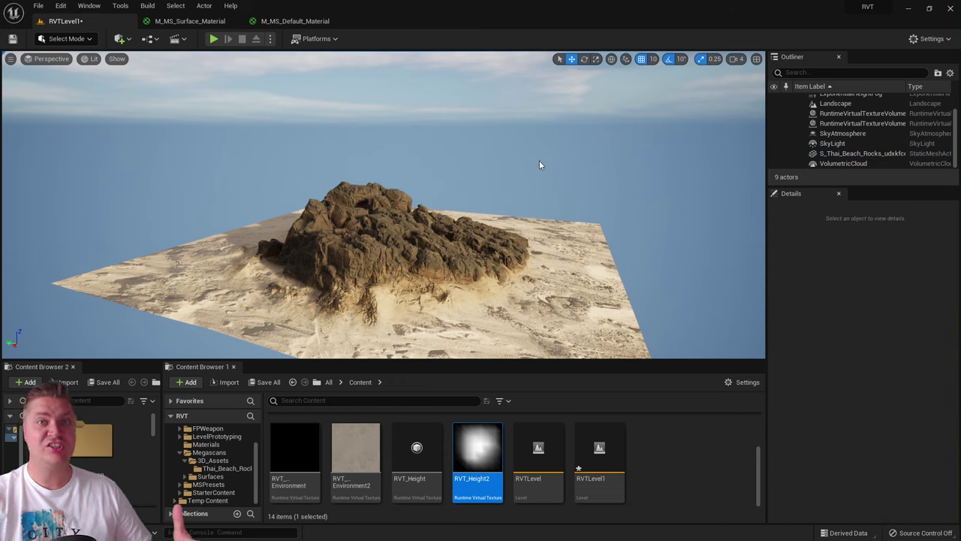